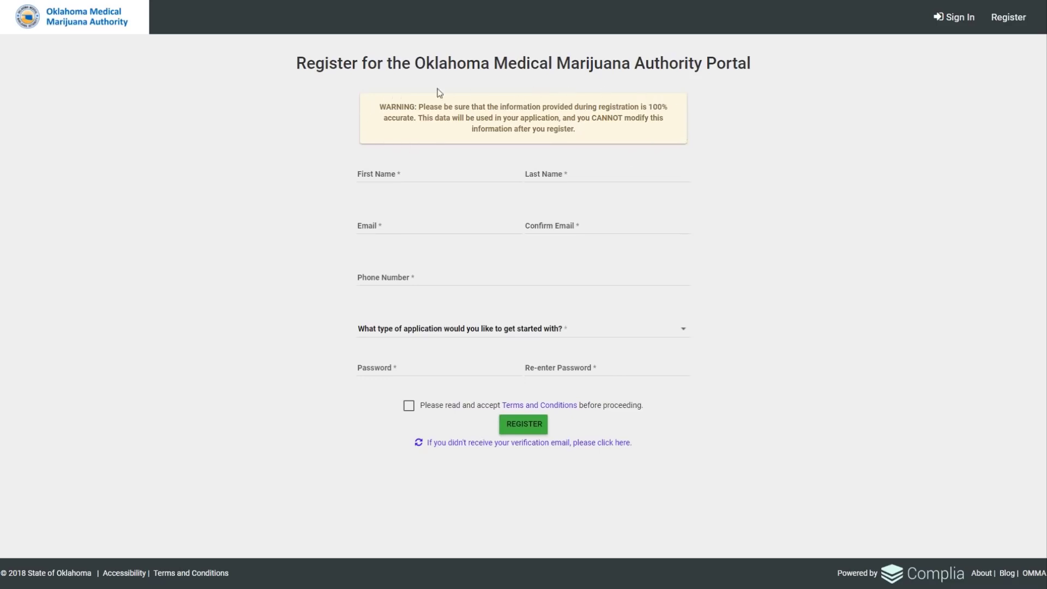
Enter the applicant's first and last name, email with confirmation, and phone number.
{"action": "left_click", "coordinate": [380, 173]}
{"action": "type", "text": "Sally"}
{"action": "left_click", "coordinate": [534, 173]}
{"action": "type", "text": "Sample"}
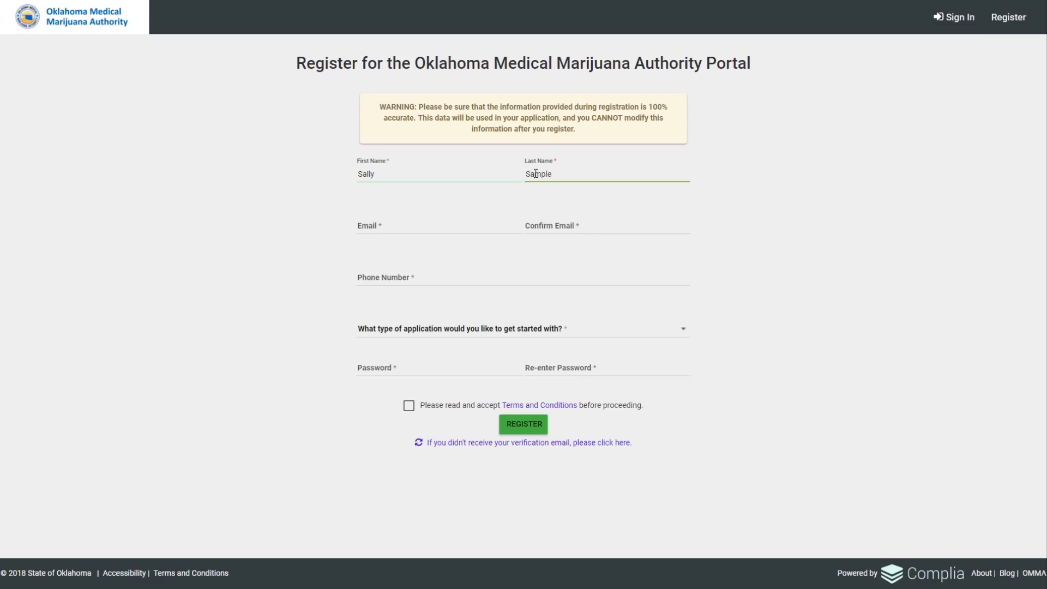
{"action": "left_click", "coordinate": [388, 228]}
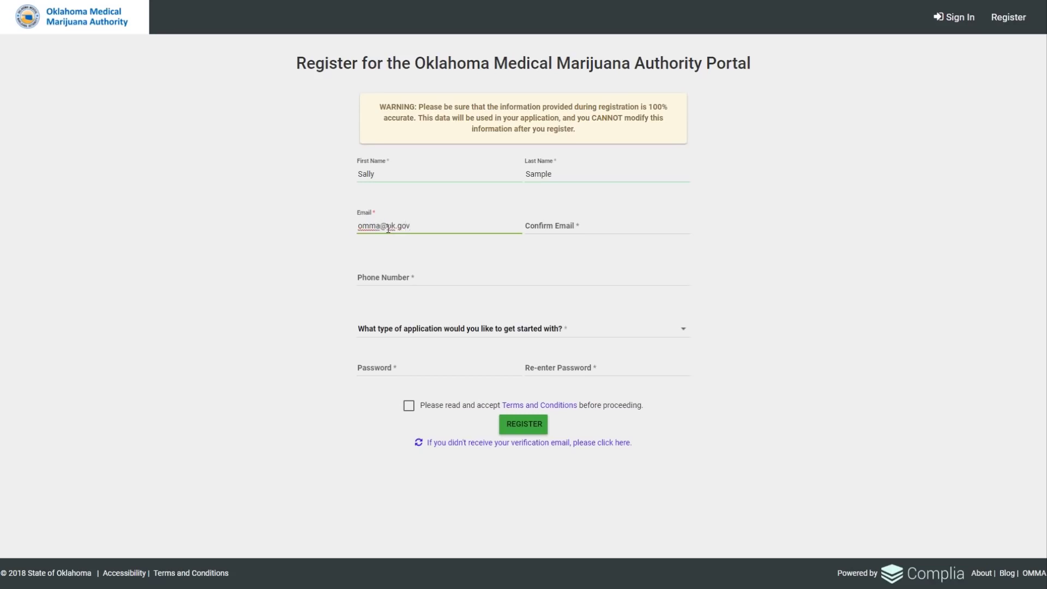
{"action": "left_click", "coordinate": [535, 224]}
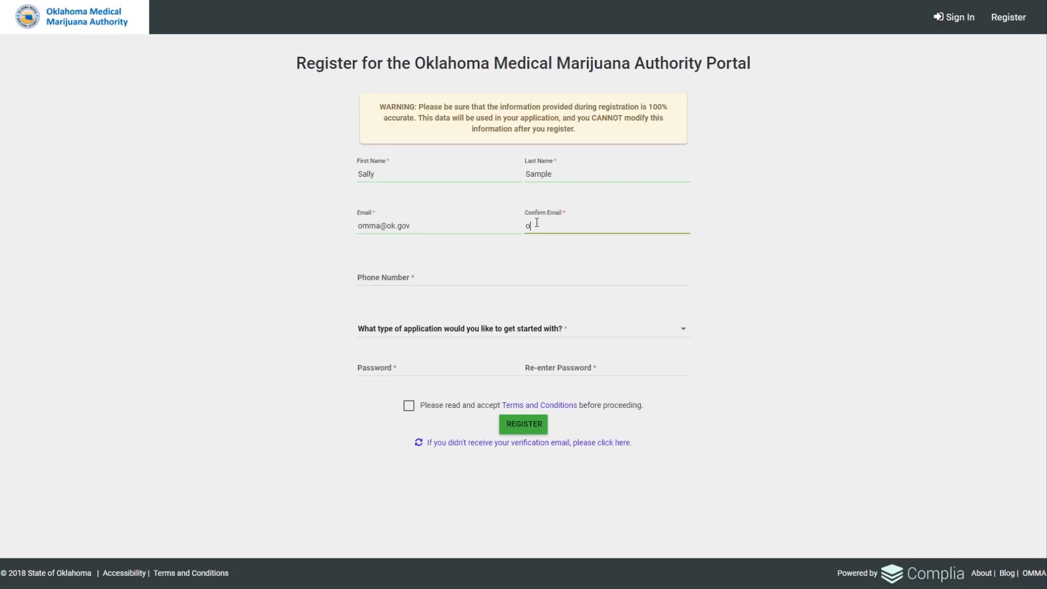
{"action": "left_click", "coordinate": [400, 276]}
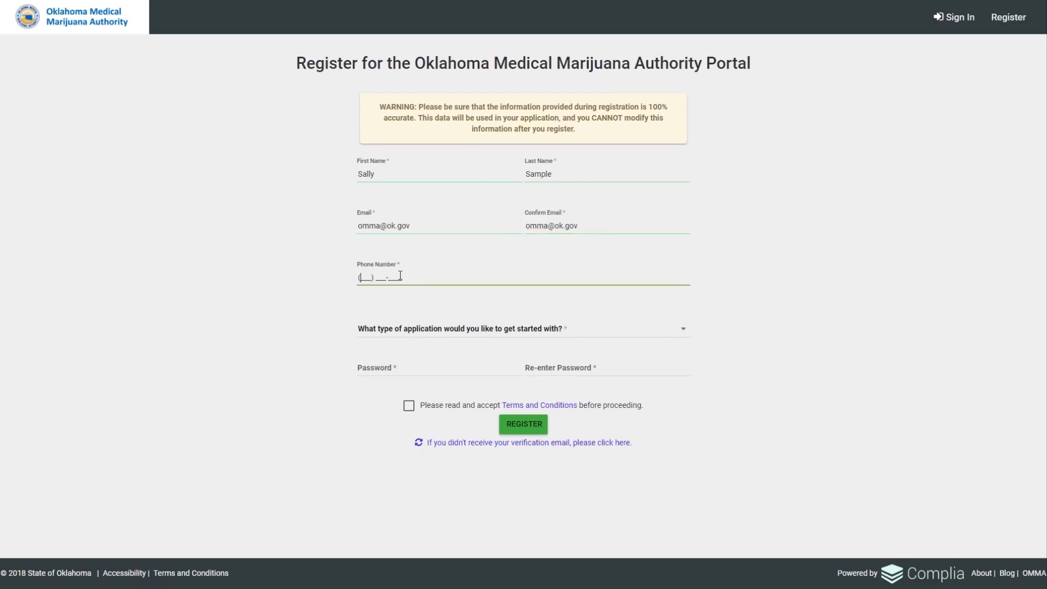
Choose Patient/Caregiver, enter and confirm the birth date and password, and accept the terms.
{"action": "left_click", "coordinate": [683, 332]}
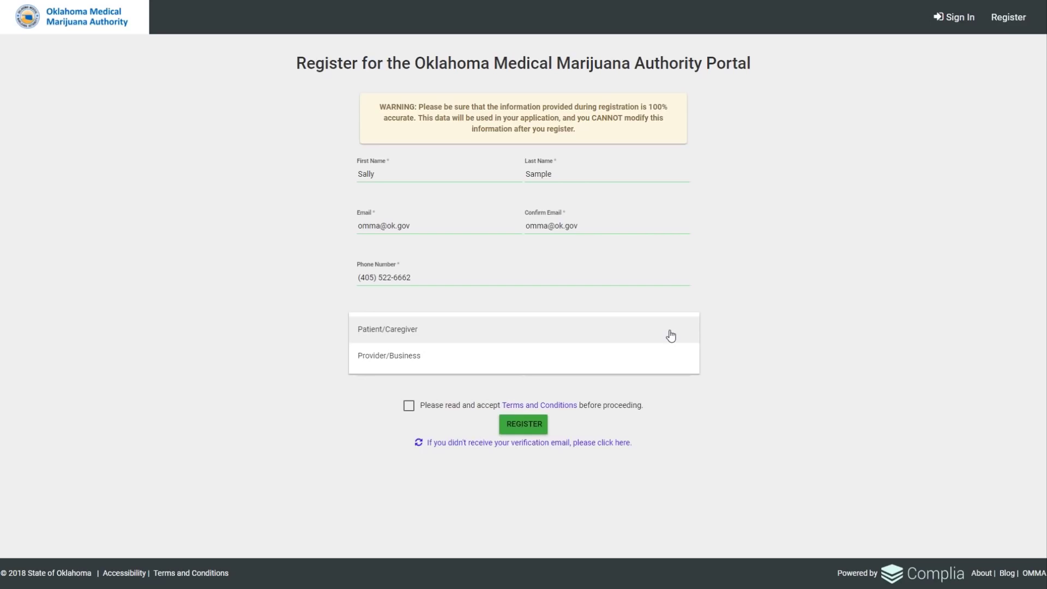
{"action": "left_click", "coordinate": [671, 336]}
{"action": "left_click", "coordinate": [402, 368]}
{"action": "type", "text": "0"}
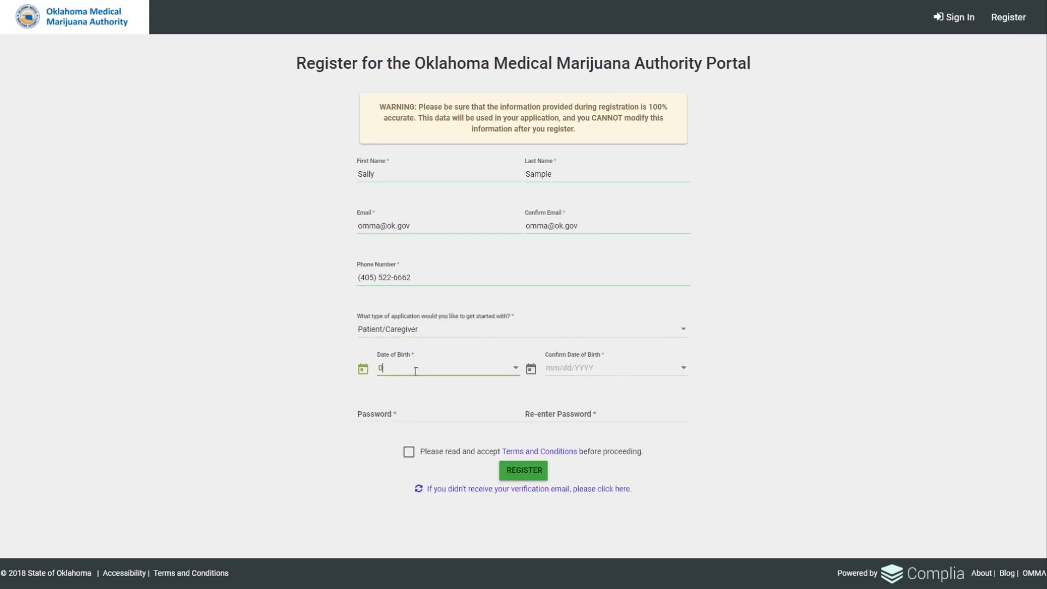
{"action": "type", "text": "1/01/2001"}
{"action": "left_click", "coordinate": [556, 373]}
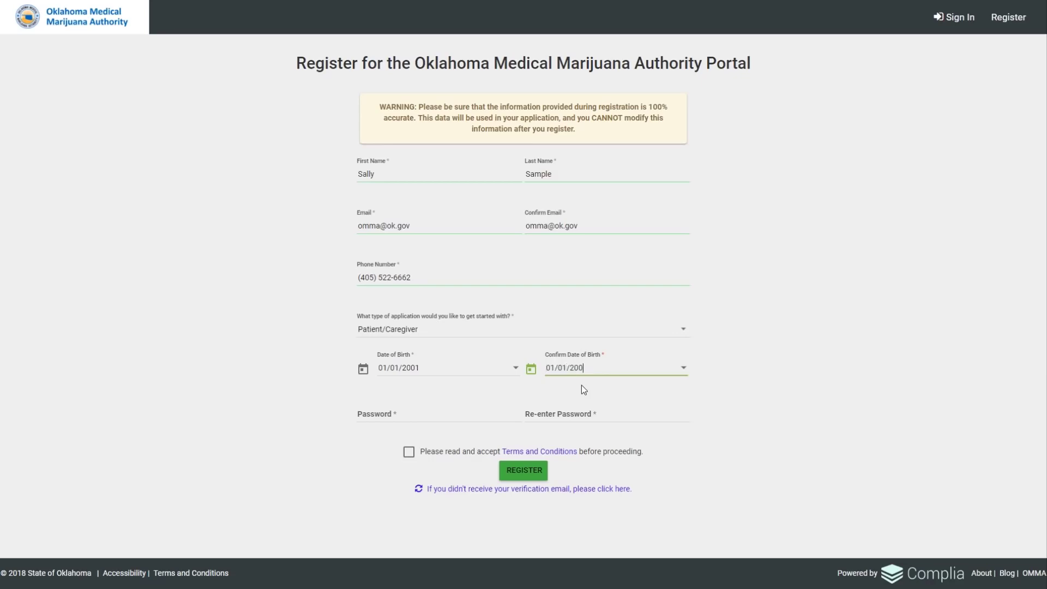
{"action": "left_click", "coordinate": [399, 418]}
{"action": "type", "text": "•••••••"}
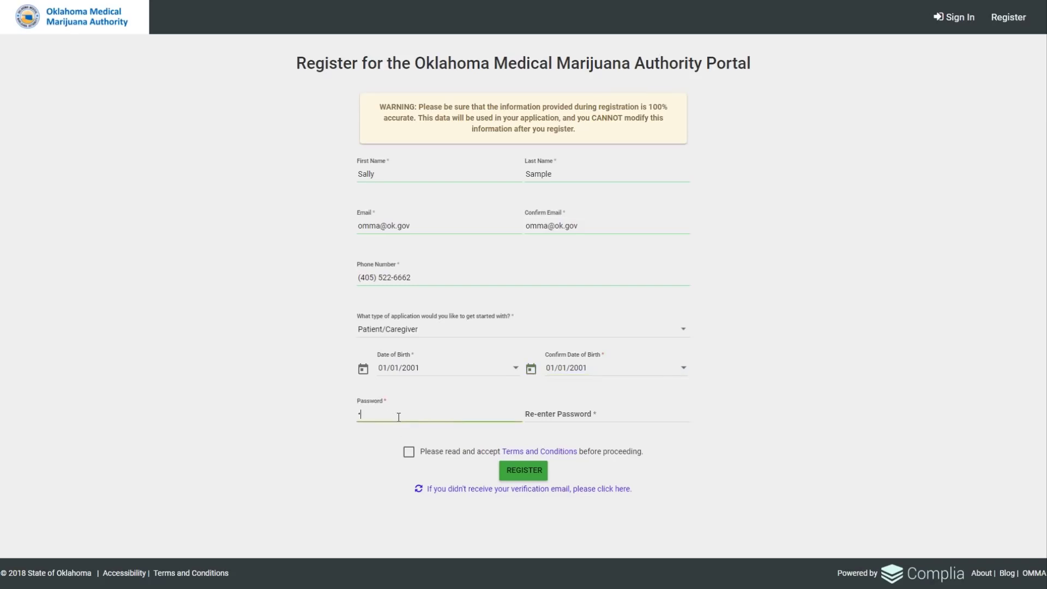
{"action": "type", "text": "••"}
{"action": "left_click", "coordinate": [543, 410]}
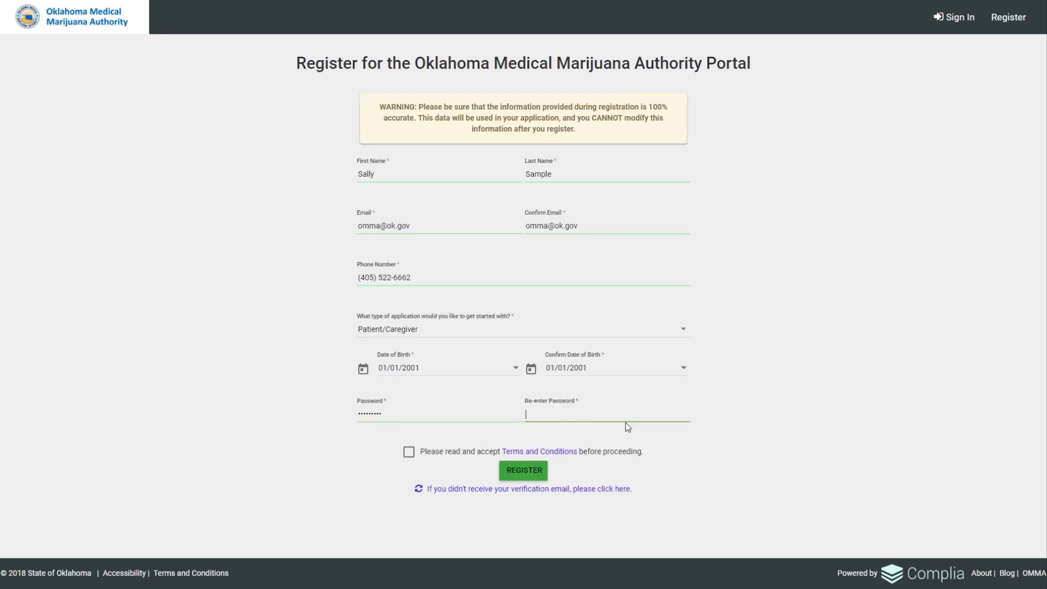
{"action": "type", "text": "•••••••••"}
{"action": "left_click", "coordinate": [409, 456]}
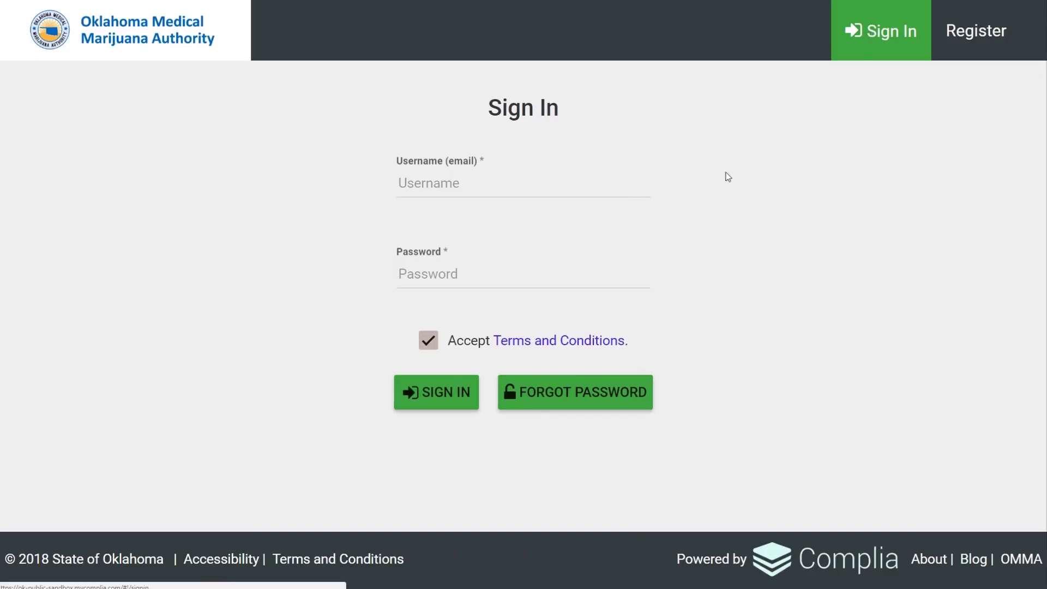
Enter the account email as Username and the account password on the Sign In page.
{"action": "left_click", "coordinate": [453, 186]}
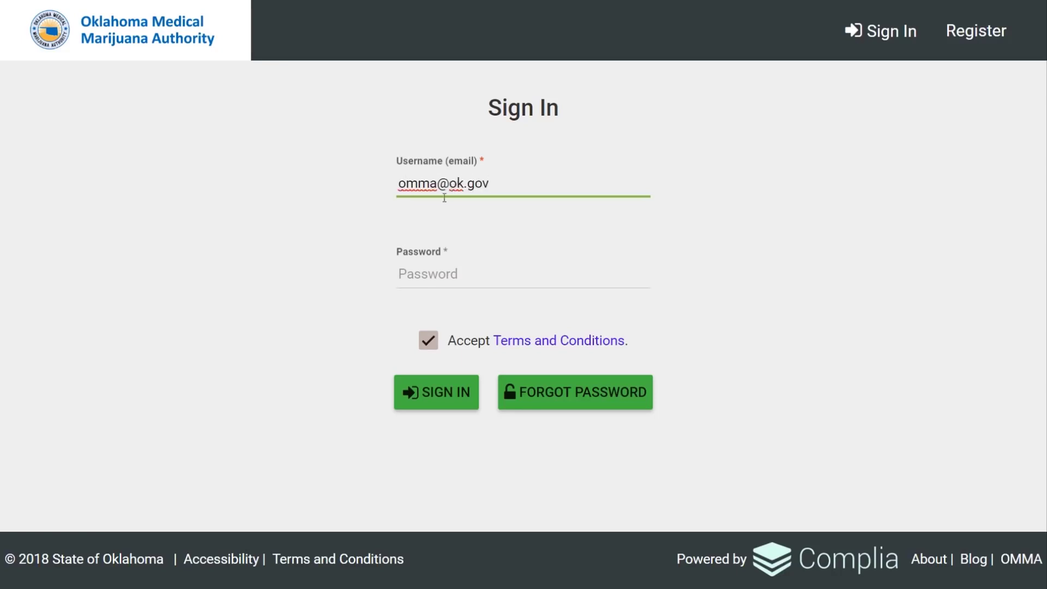
{"action": "left_click", "coordinate": [447, 274]}
{"action": "type", "text": "•••••••••"}
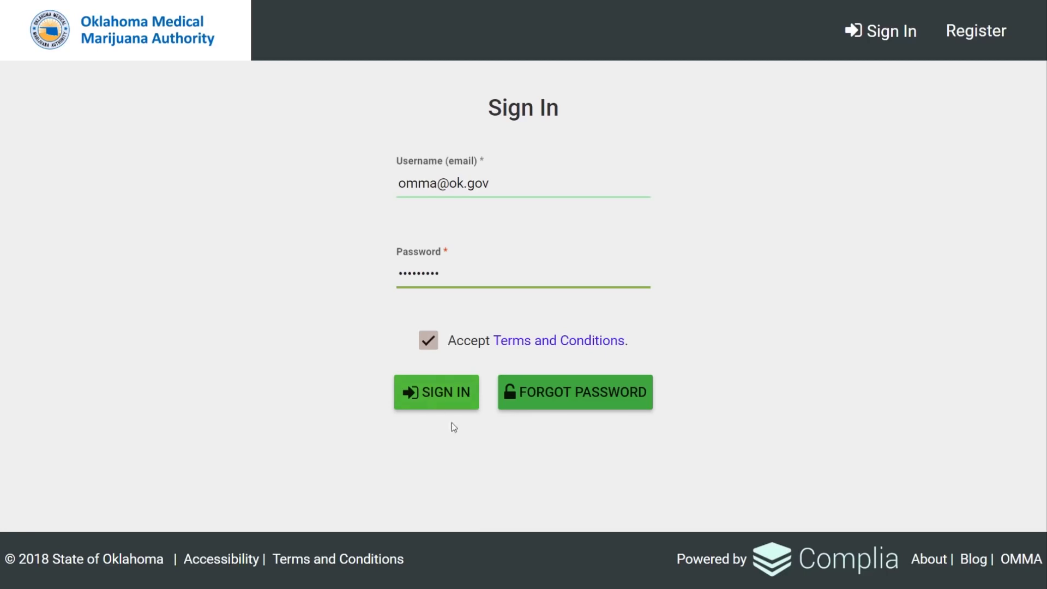
Request a password reset by submitting the registered email on the Forgot Password page.
{"action": "left_click", "coordinate": [597, 398]}
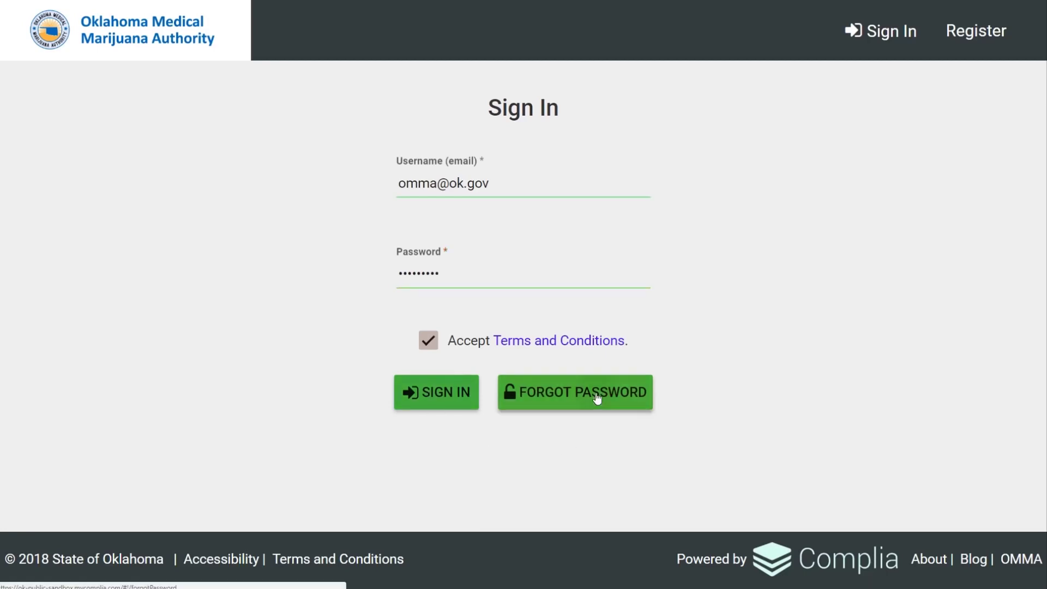
{"action": "left_click", "coordinate": [348, 249]}
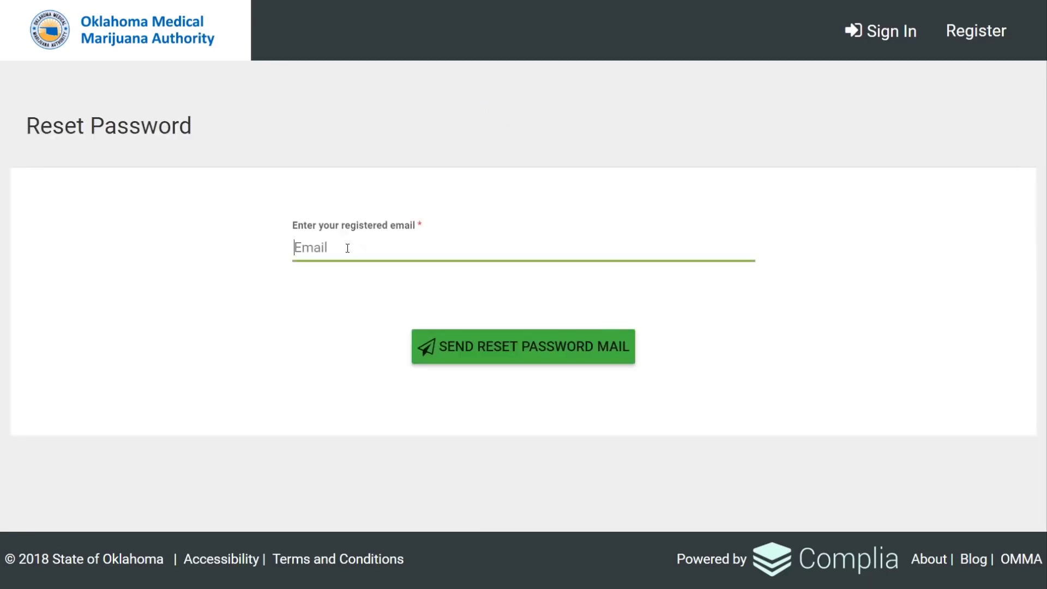
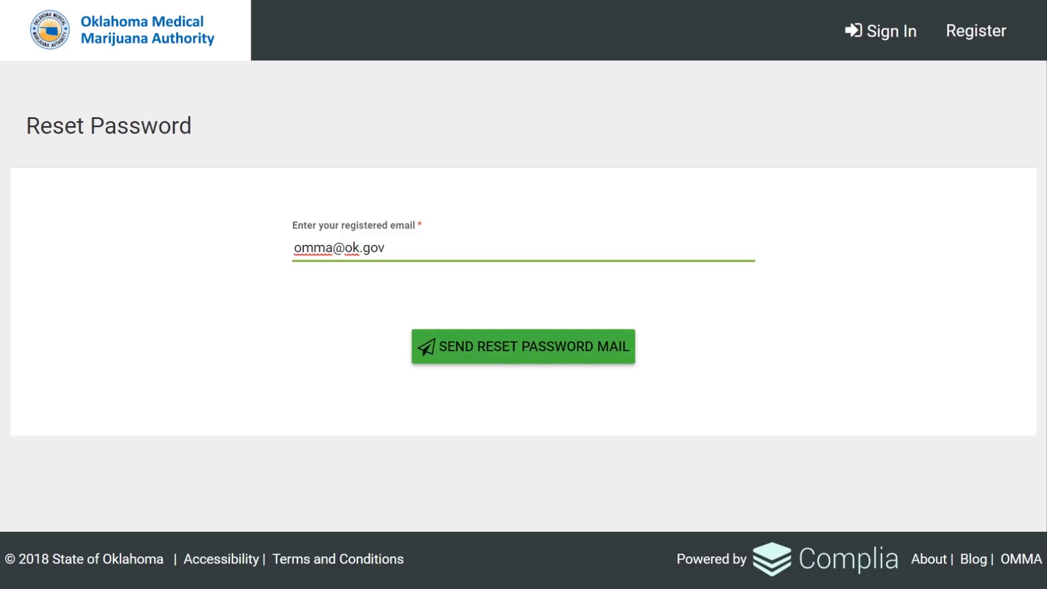
{"action": "key", "text": "Return"}
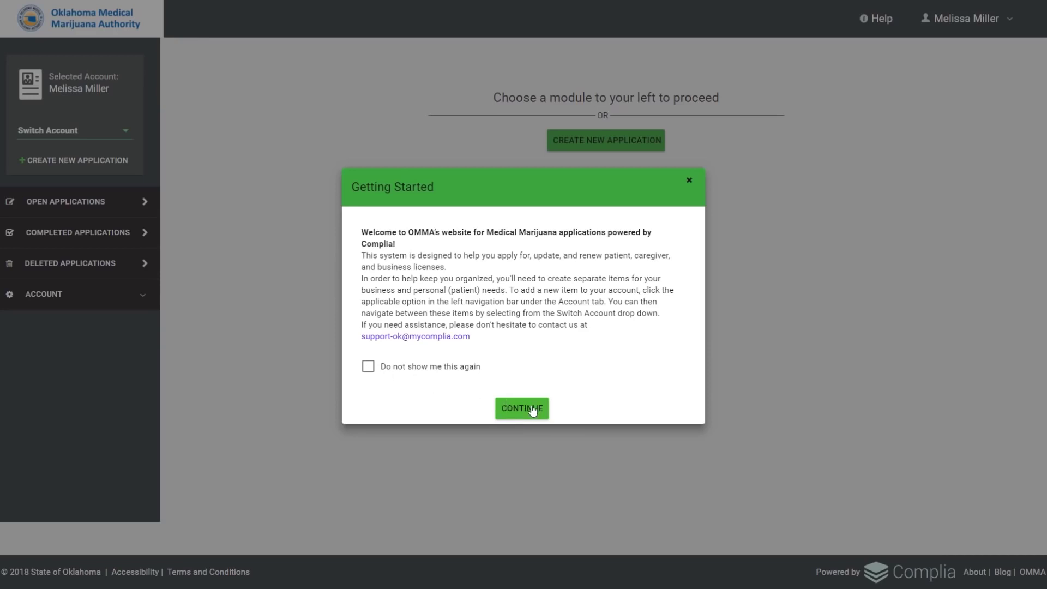
Dismiss the Getting Started welcome and create a New Patient Registration application.
{"action": "left_click", "coordinate": [533, 411]}
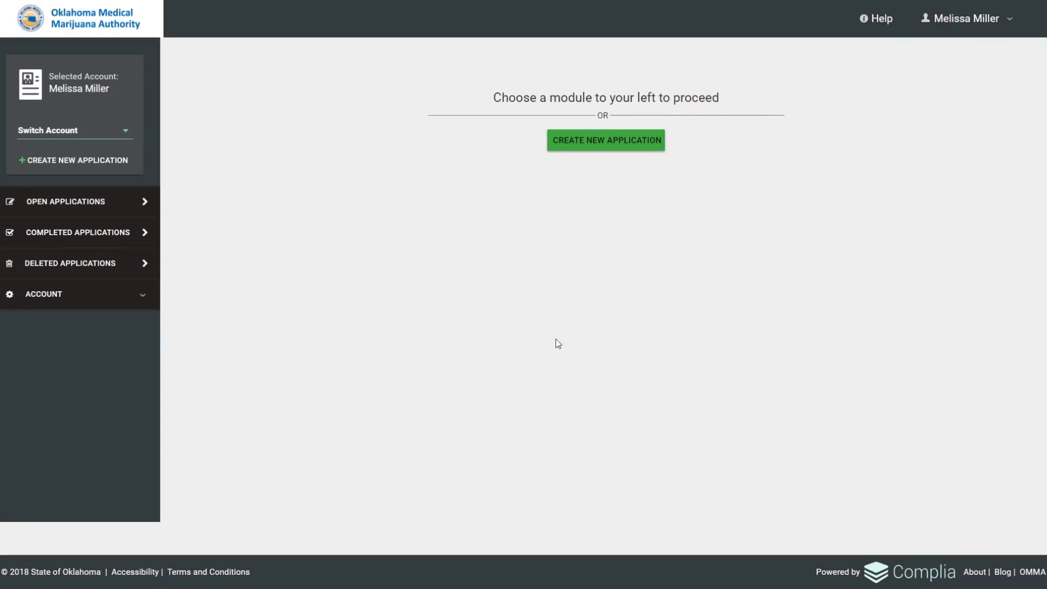
{"action": "left_click", "coordinate": [607, 143]}
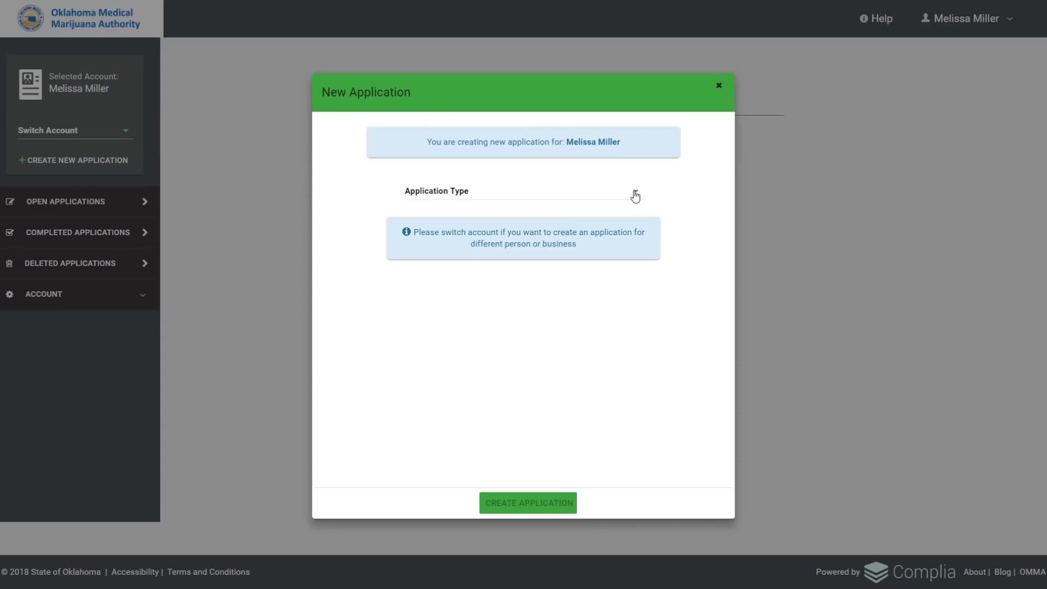
{"action": "left_click", "coordinate": [635, 195]}
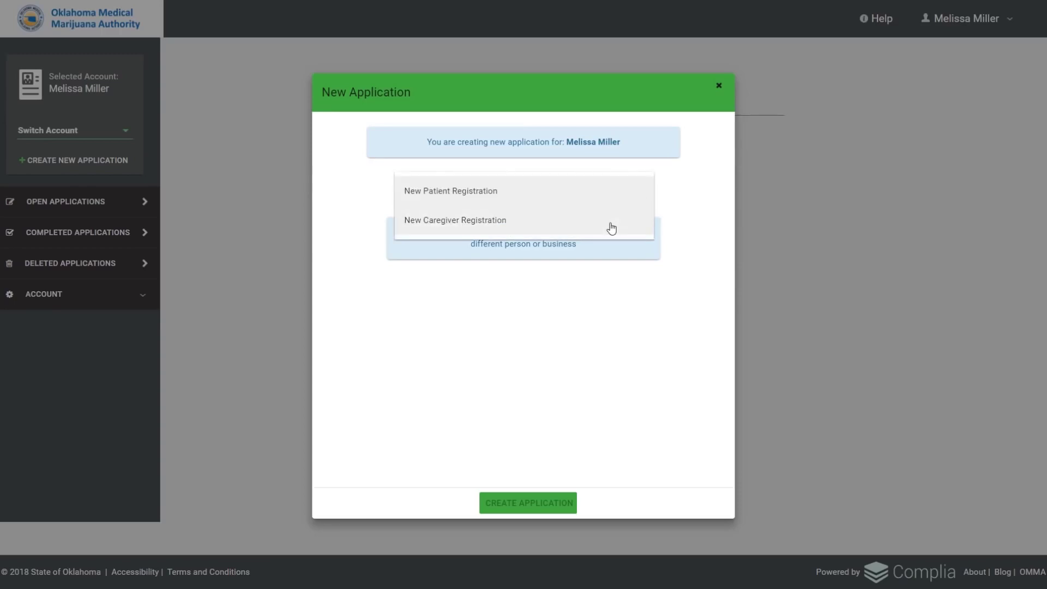
{"action": "left_click", "coordinate": [611, 197]}
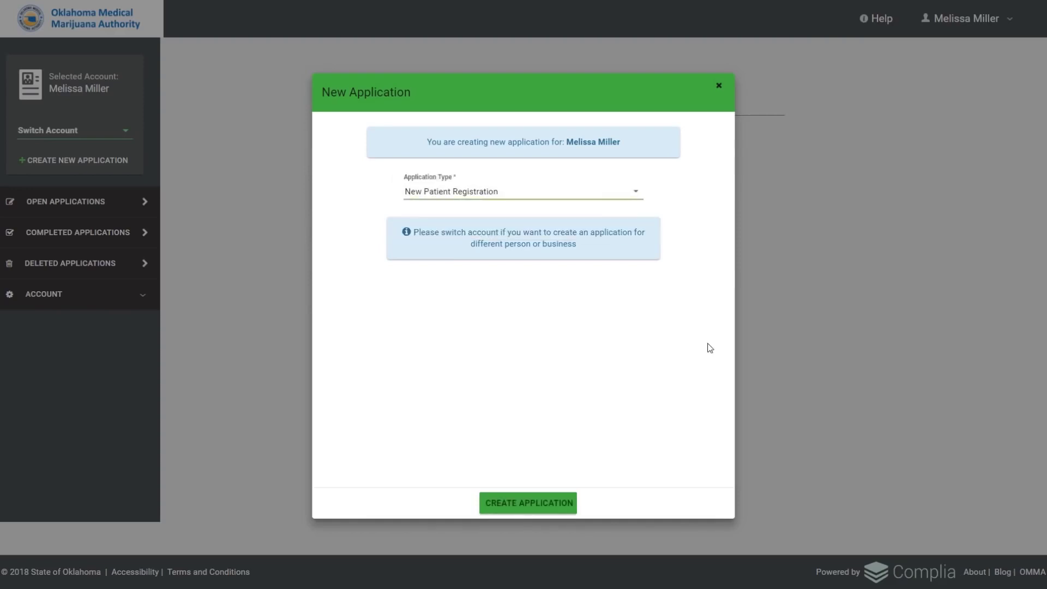
{"action": "left_click", "coordinate": [523, 503]}
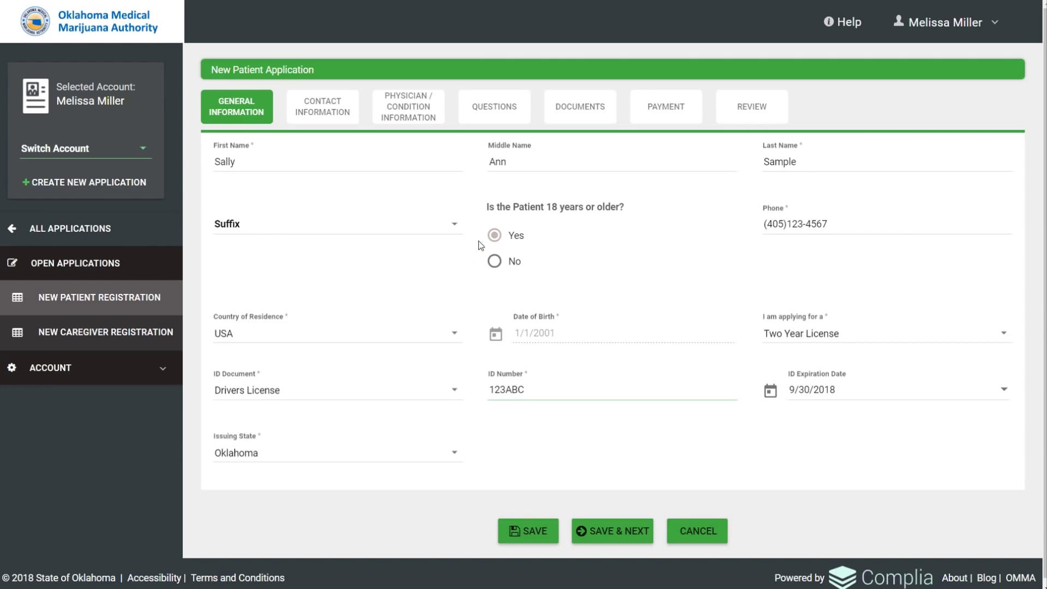
Mark the patient as under 18 to review the guardian section, then switch back to Yes.
{"action": "left_click", "coordinate": [495, 261]}
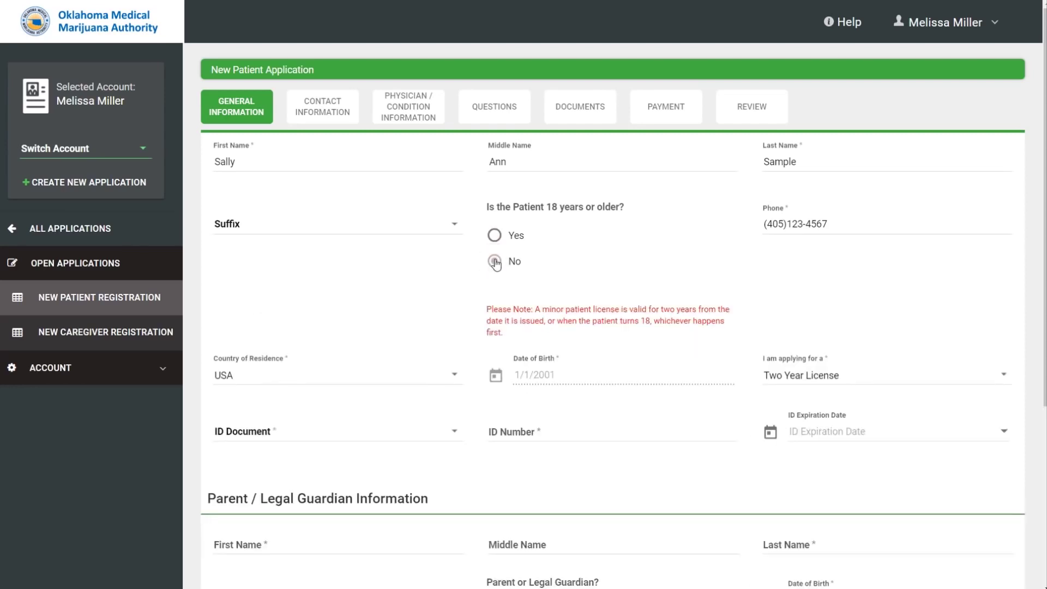
{"action": "scroll", "coordinate": [496, 262], "scroll_direction": "down", "scroll_amount": 3}
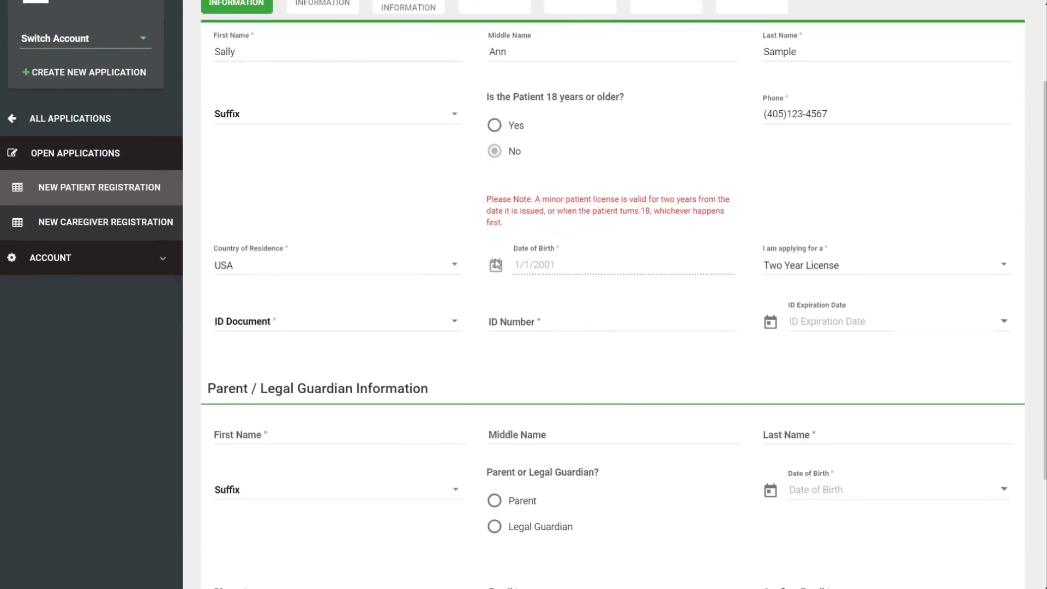
{"action": "scroll", "coordinate": [494, 261], "scroll_direction": "down", "scroll_amount": 2}
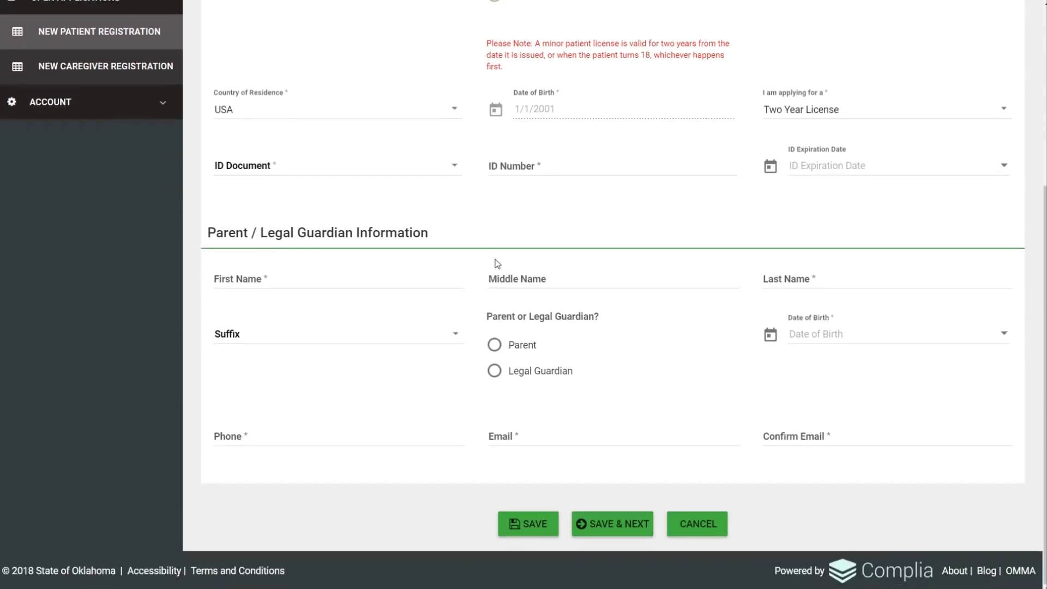
{"action": "left_click", "coordinate": [238, 279]}
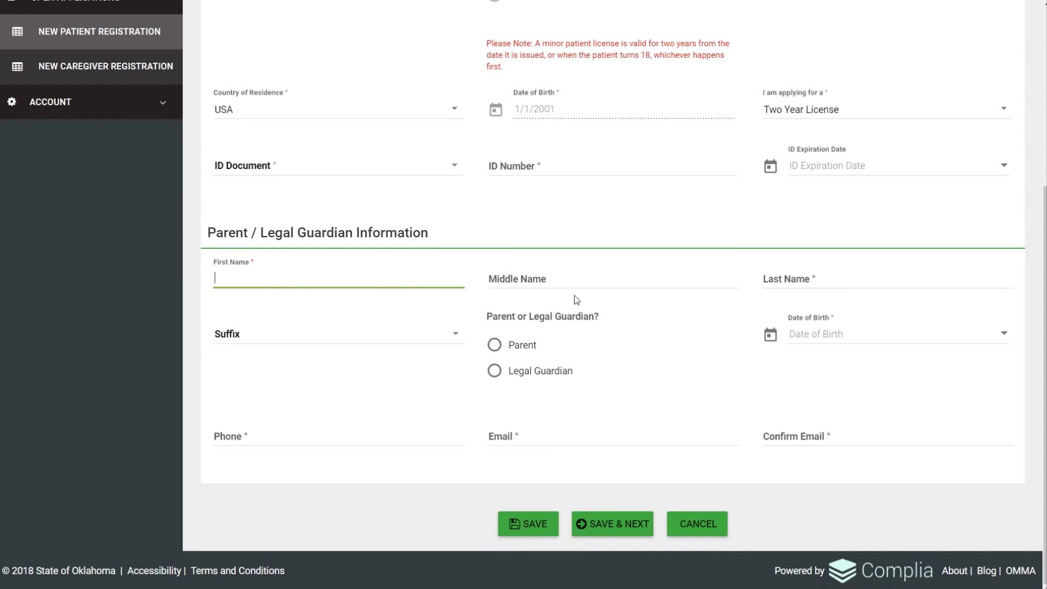
{"action": "scroll", "coordinate": [575, 296], "scroll_direction": "up", "scroll_amount": 4}
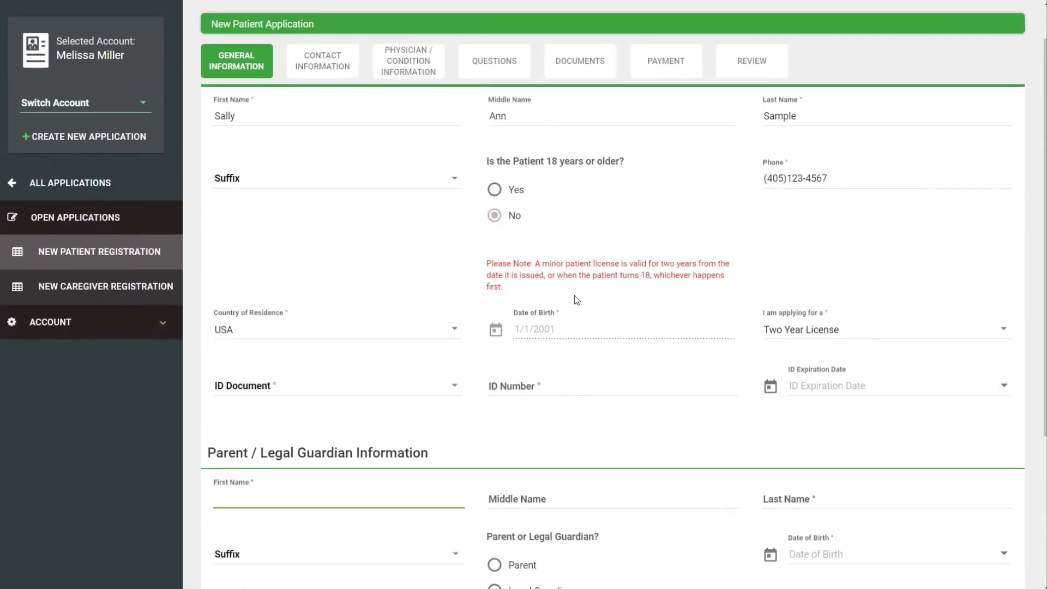
{"action": "scroll", "coordinate": [574, 300], "scroll_direction": "up", "scroll_amount": 1}
{"action": "left_click", "coordinate": [496, 237]}
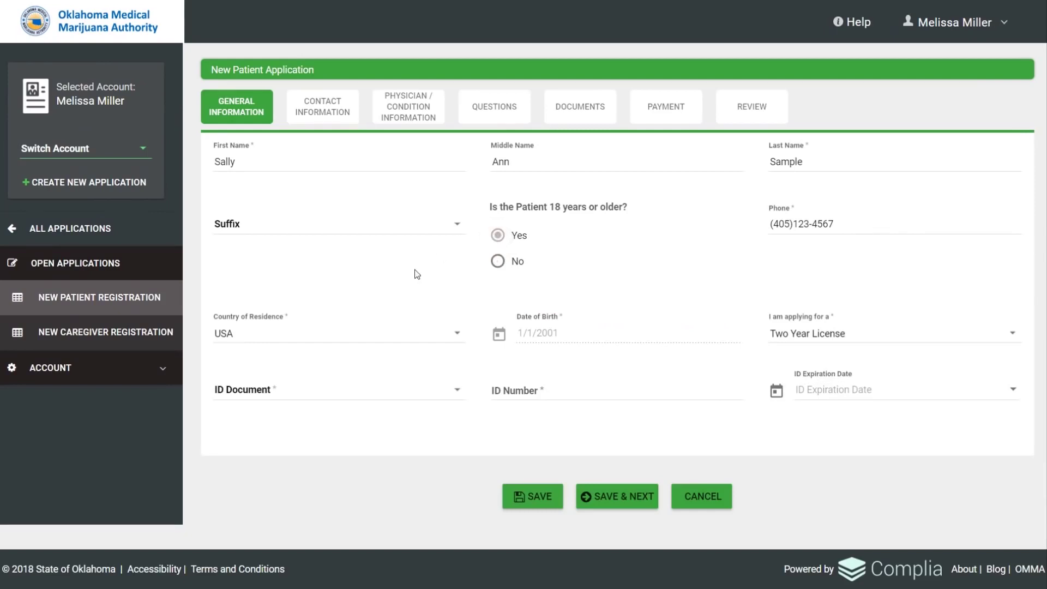
Select Drivers License as the ID document and enter the patient's ID number.
{"action": "left_click", "coordinate": [457, 397]}
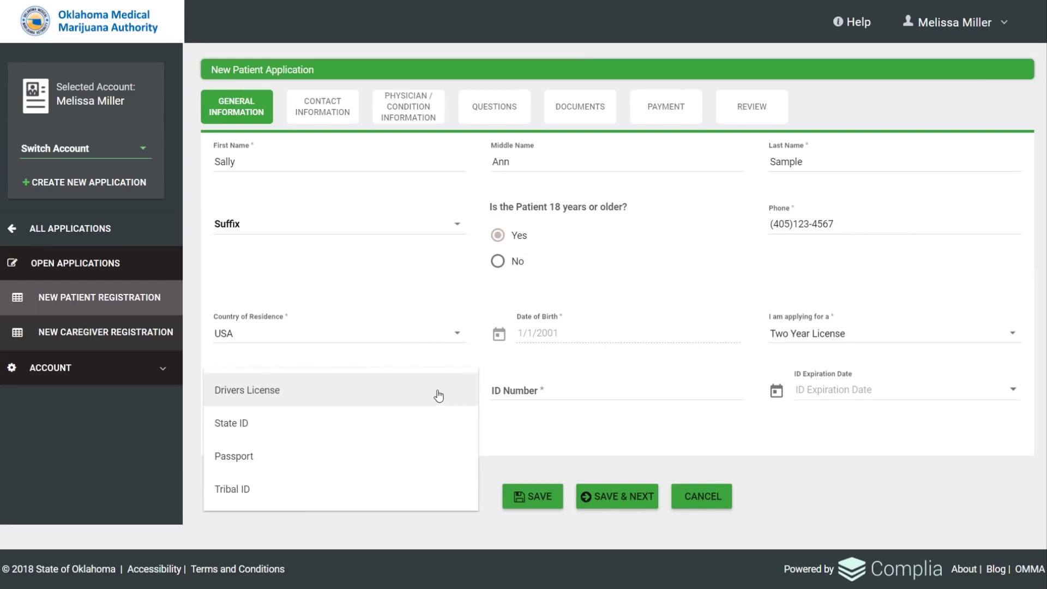
{"action": "left_click", "coordinate": [343, 397]}
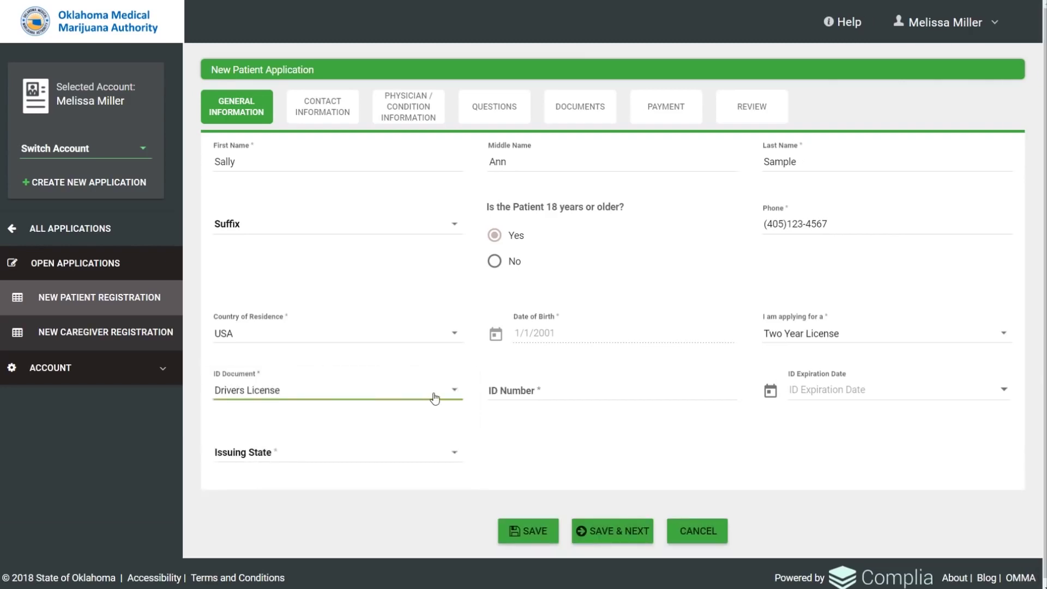
{"action": "left_click", "coordinate": [492, 389]}
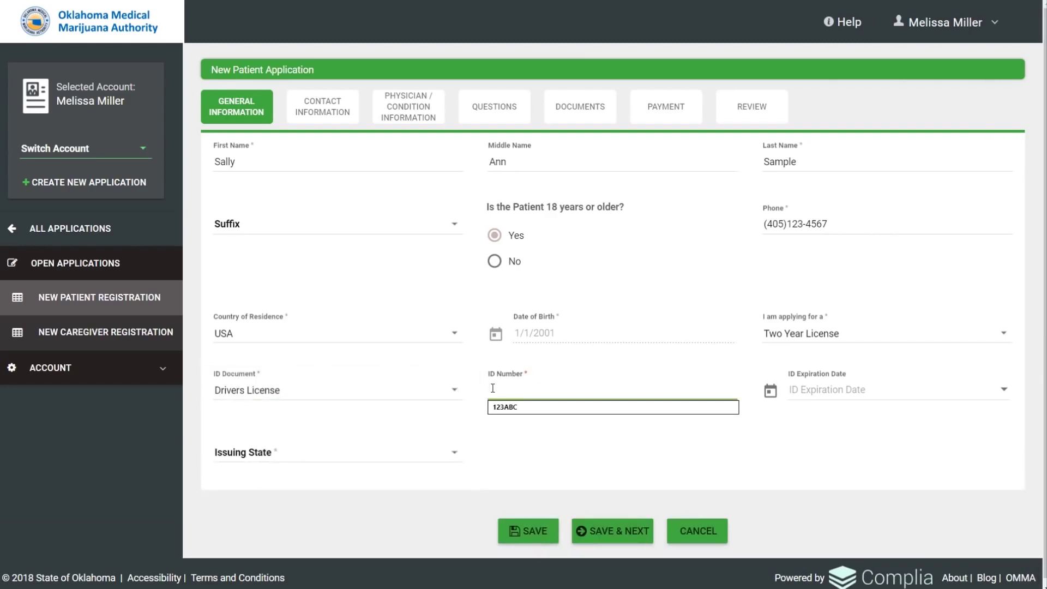
{"action": "type", "text": "123ABC"}
Set the ID expiration date to 9/30/2018 and the issuing state to Oklahoma.
{"action": "left_click", "coordinate": [907, 394]}
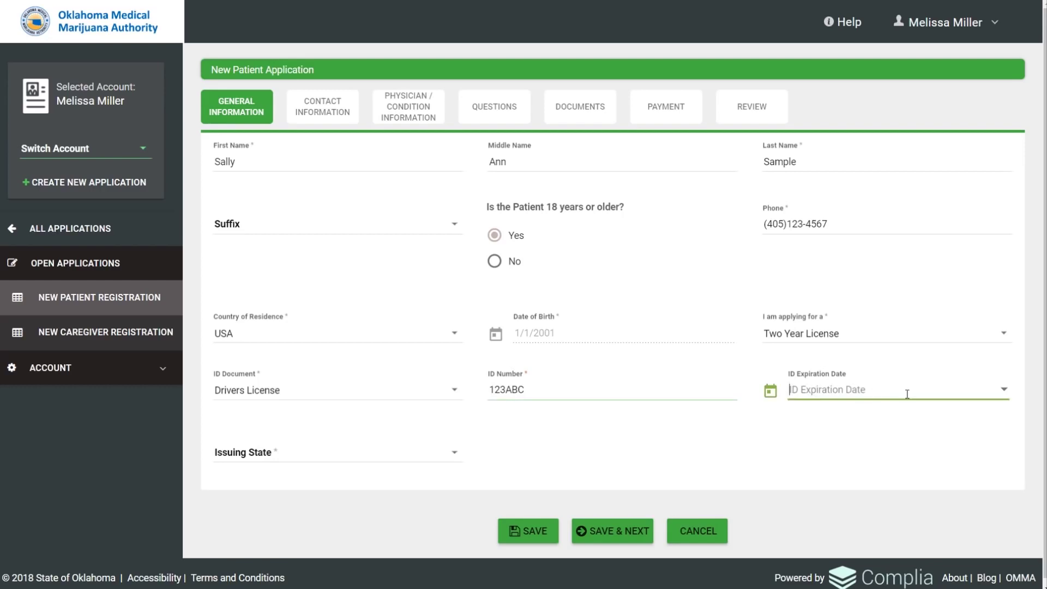
{"action": "left_click", "coordinate": [1003, 390]}
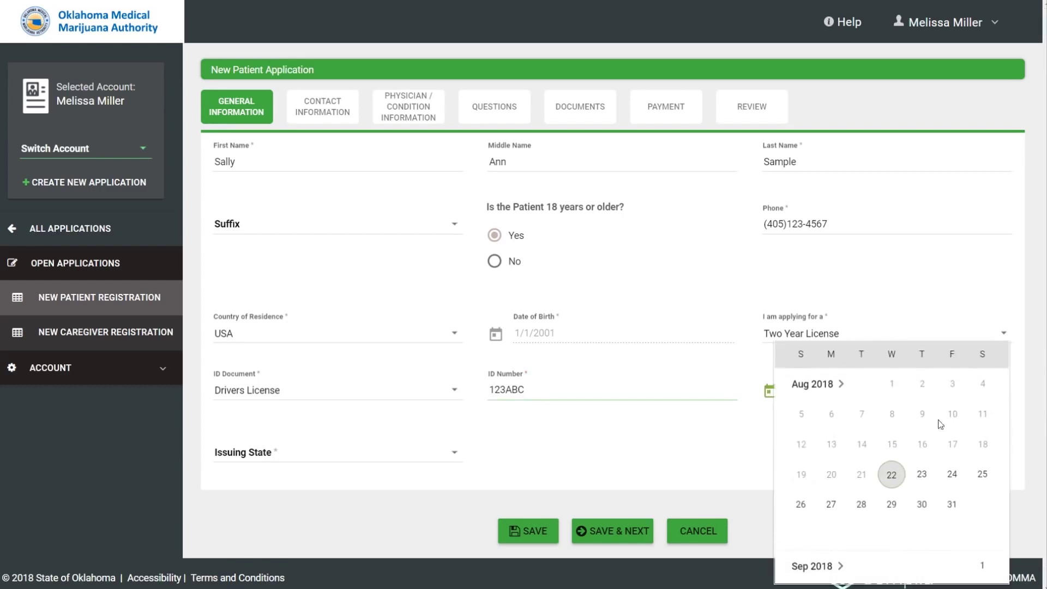
{"action": "scroll", "coordinate": [923, 440], "scroll_direction": "down", "scroll_amount": 6}
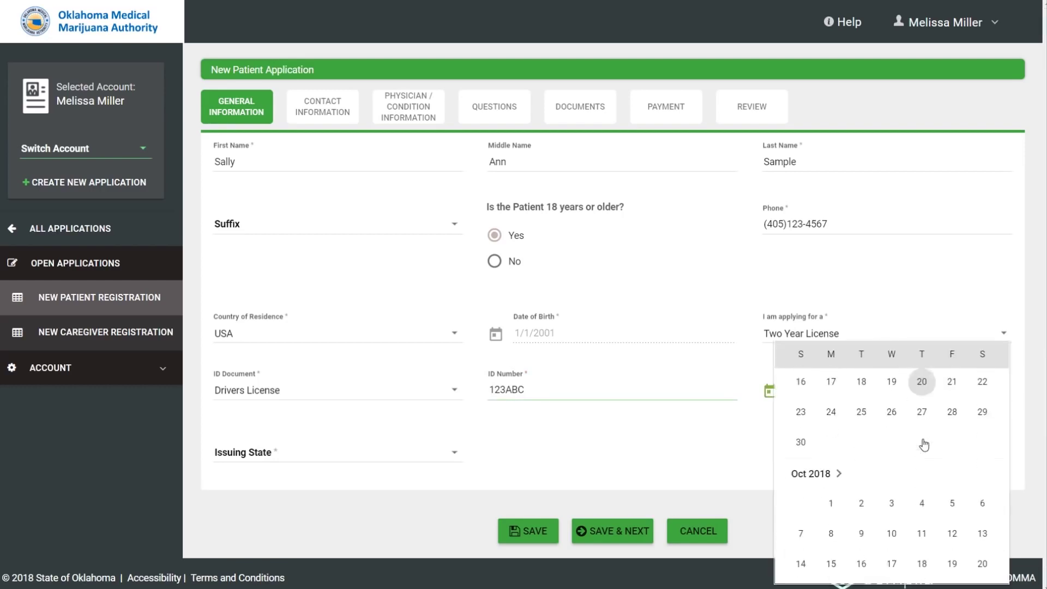
{"action": "left_click", "coordinate": [804, 449]}
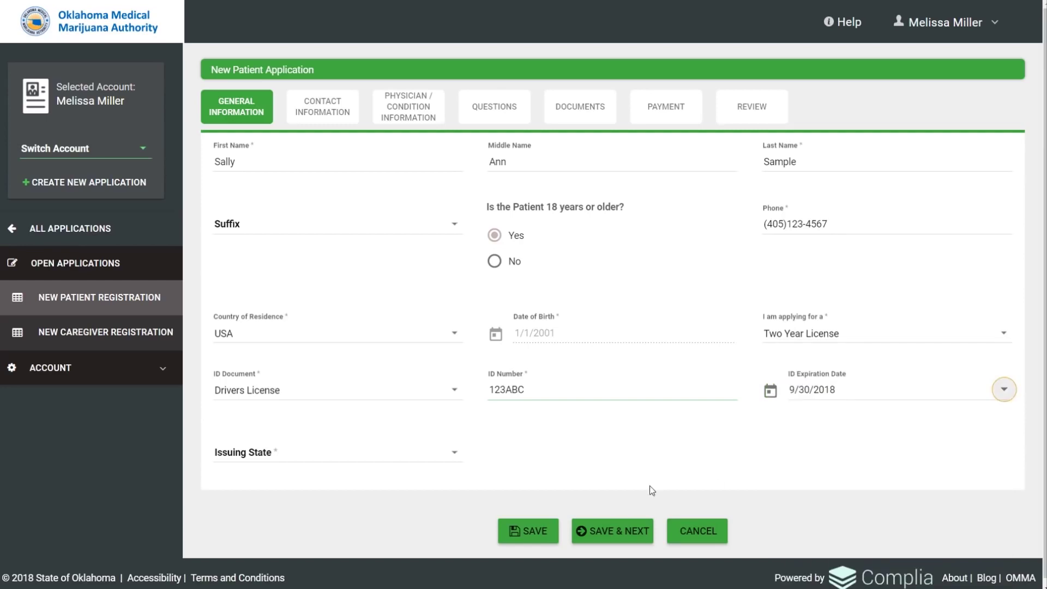
{"action": "left_click", "coordinate": [452, 456]}
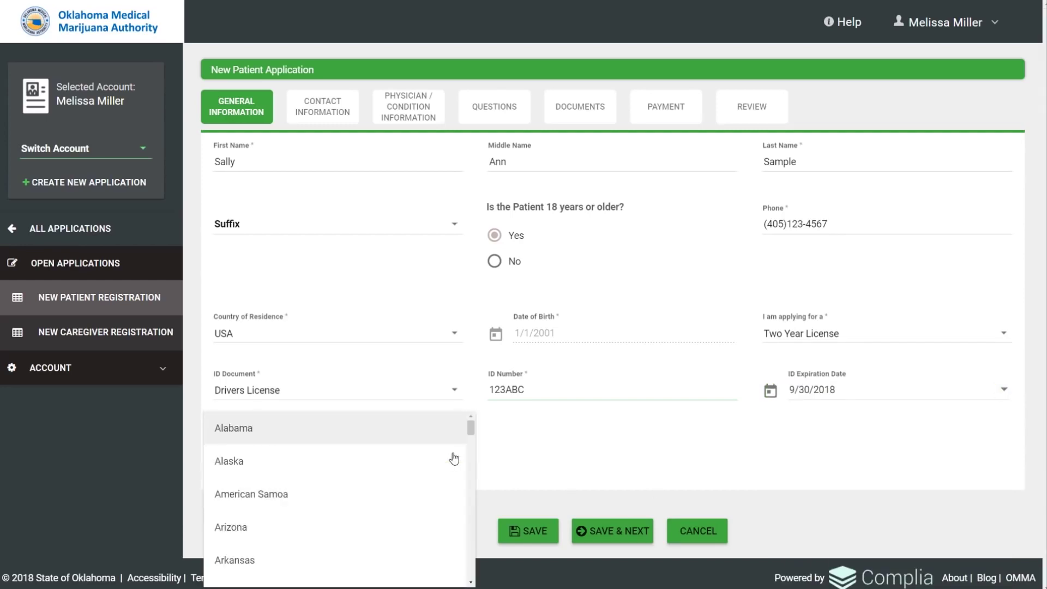
{"action": "key", "text": "o"}
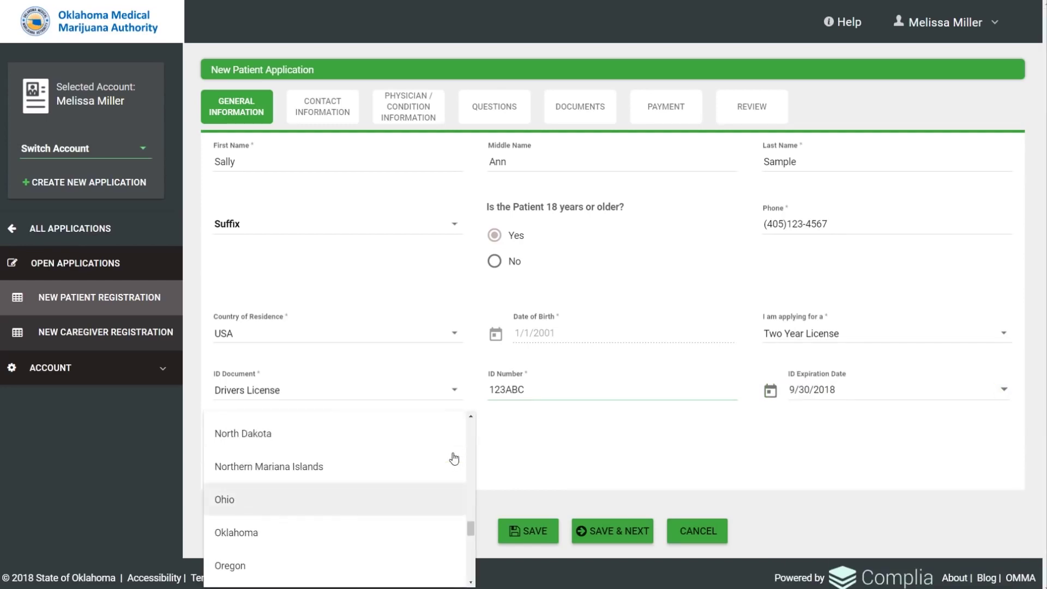
{"action": "left_click", "coordinate": [392, 529]}
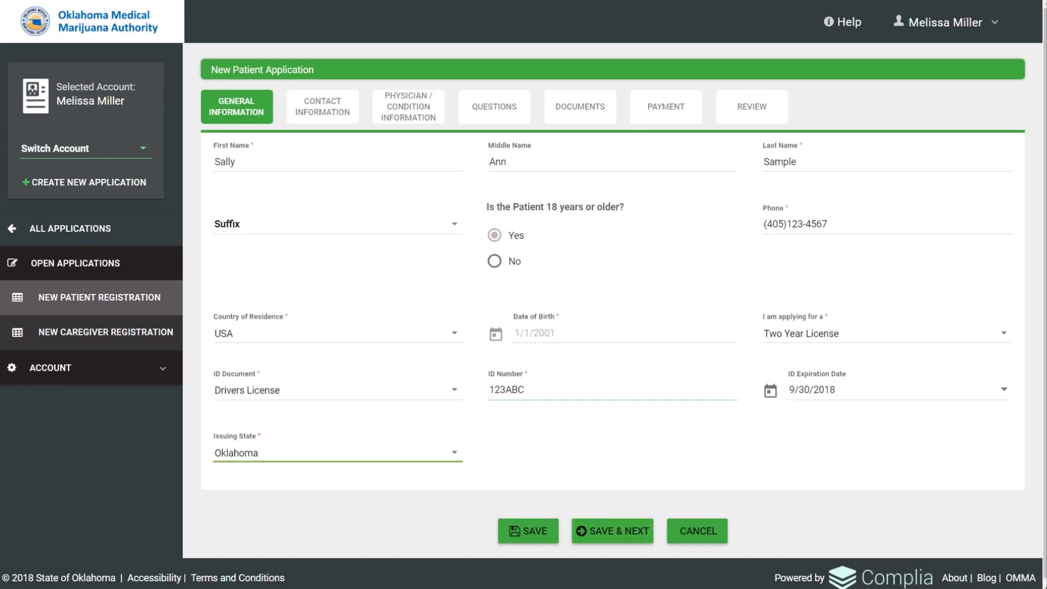
{"action": "left_click", "coordinate": [322, 107]}
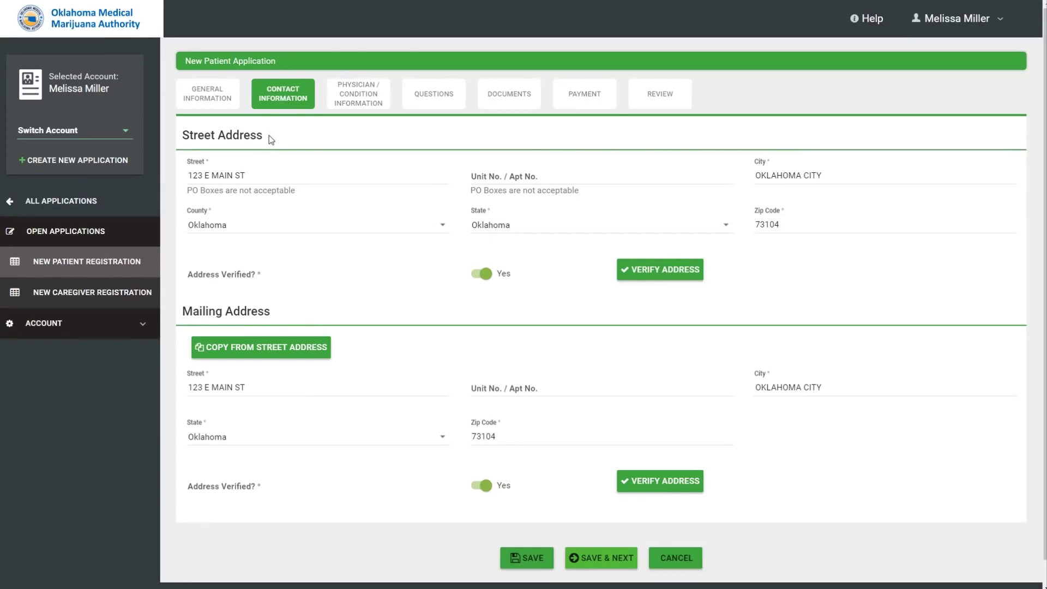
Verify the street address, apply the Verified Address version, and move to Physician / Condition Information.
{"action": "left_click", "coordinate": [655, 275]}
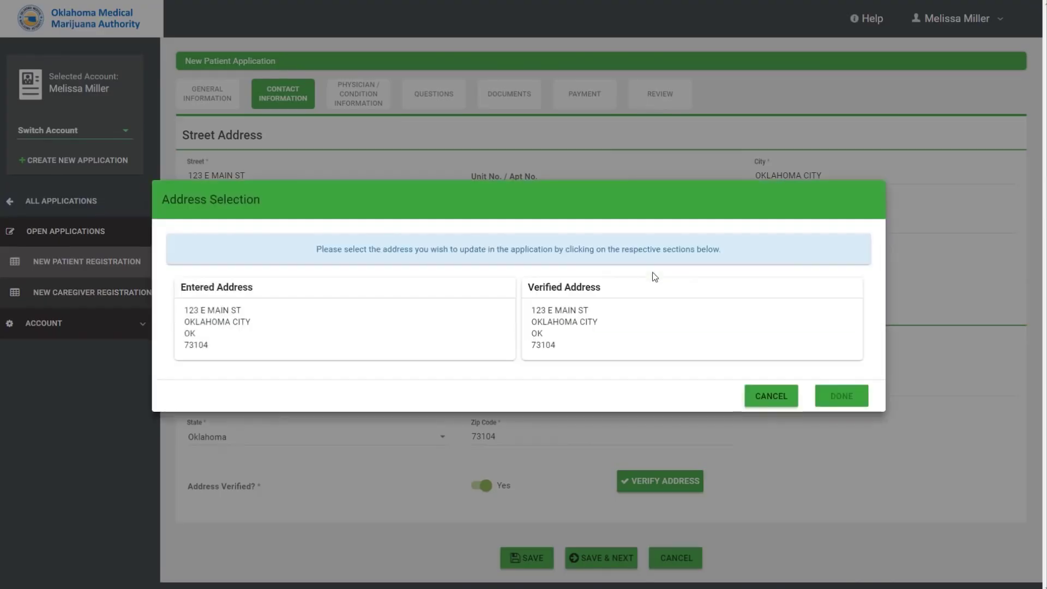
{"action": "left_click", "coordinate": [655, 320]}
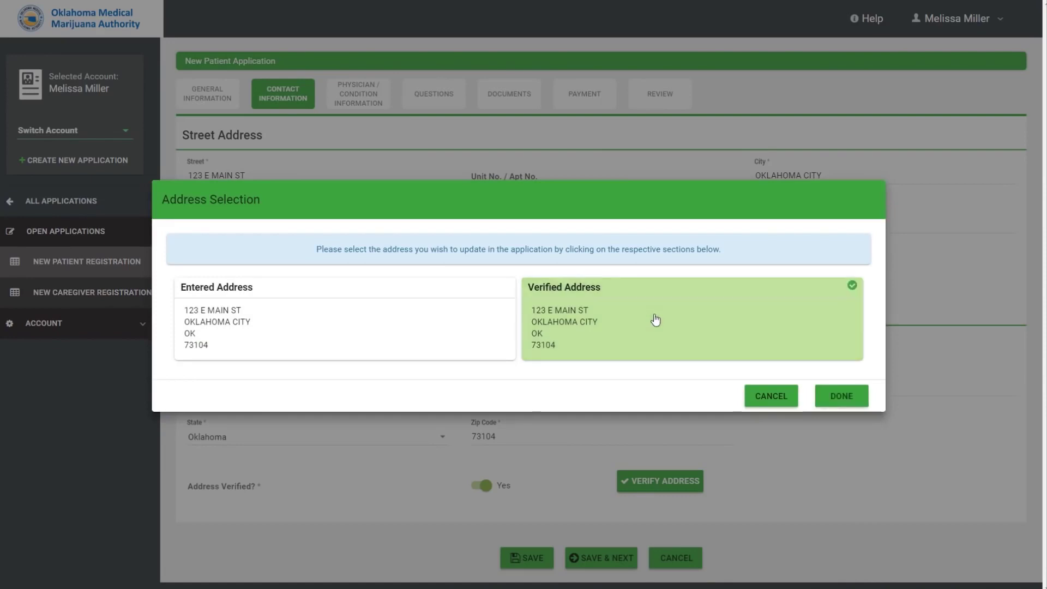
{"action": "left_click", "coordinate": [838, 397]}
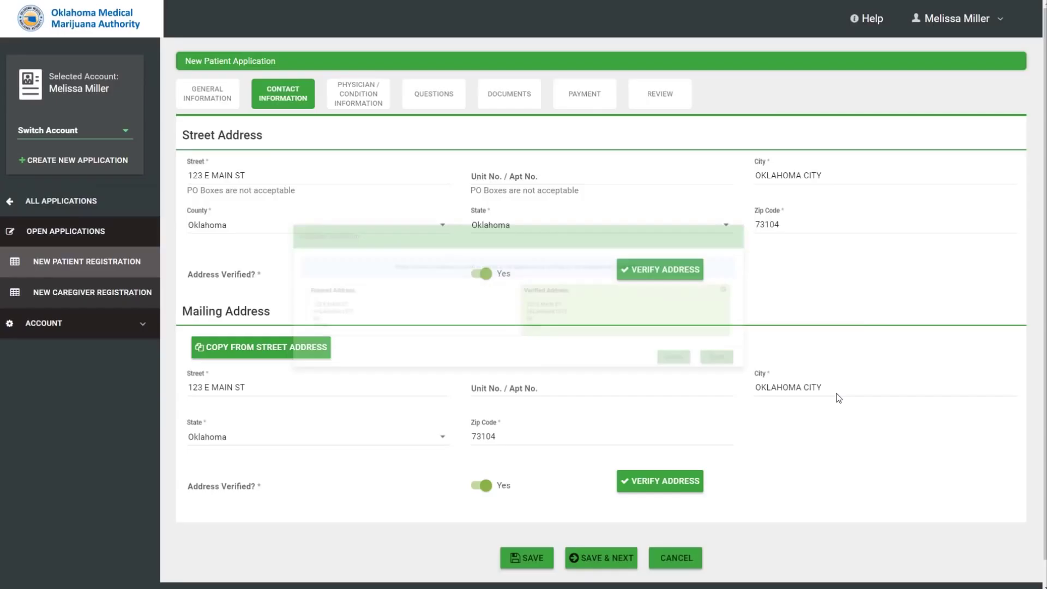
{"action": "scroll", "coordinate": [773, 302], "scroll_direction": "down", "scroll_amount": 1}
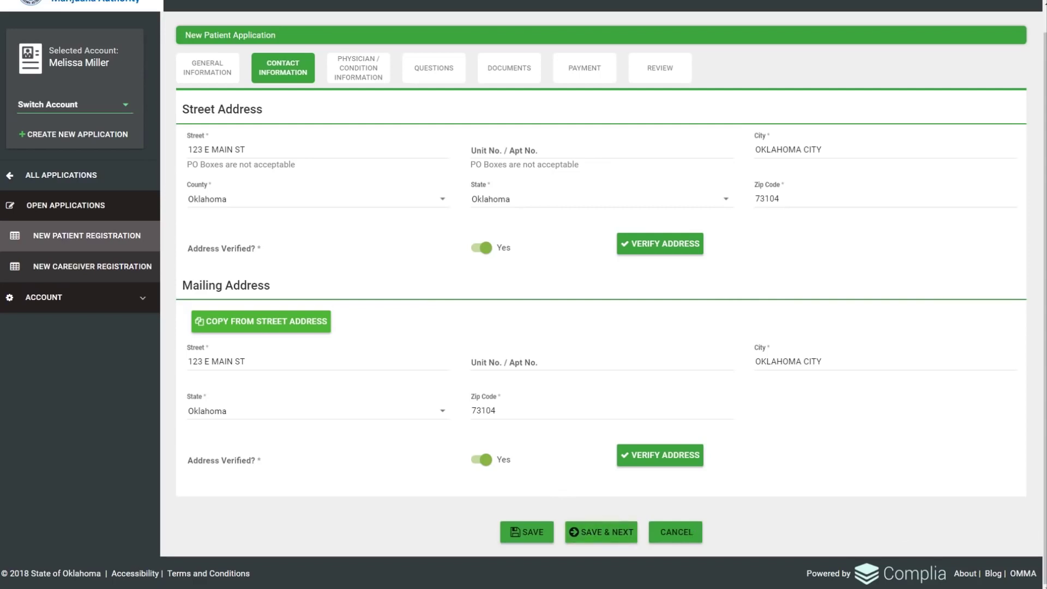
{"action": "left_click", "coordinate": [358, 68]}
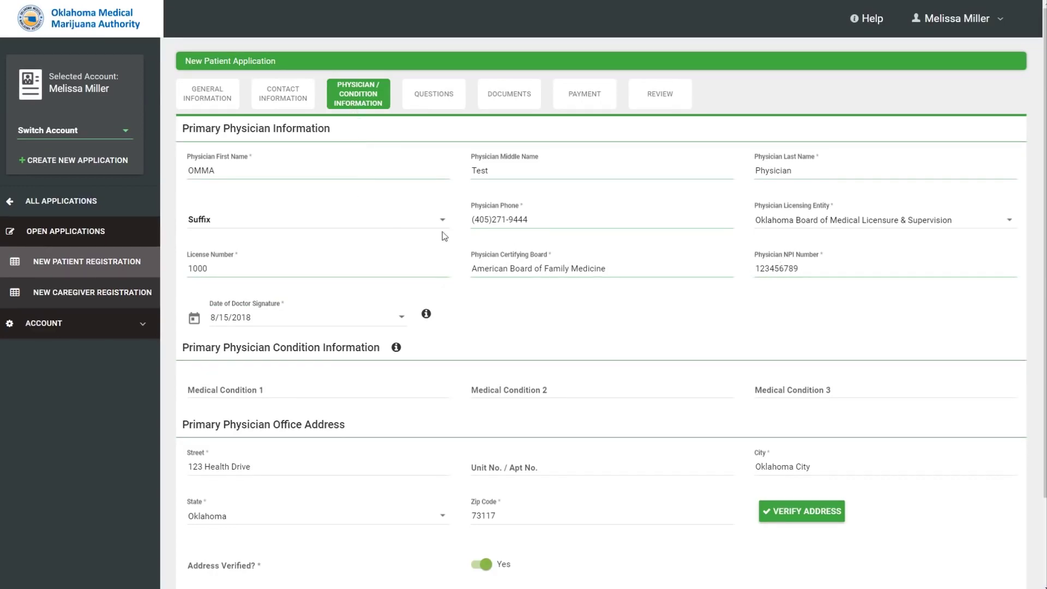
Keep the Oklahoma Board of Medical Licensure & Supervision entity, review signature-date help, and save the physician page.
{"action": "left_click", "coordinate": [1009, 224]}
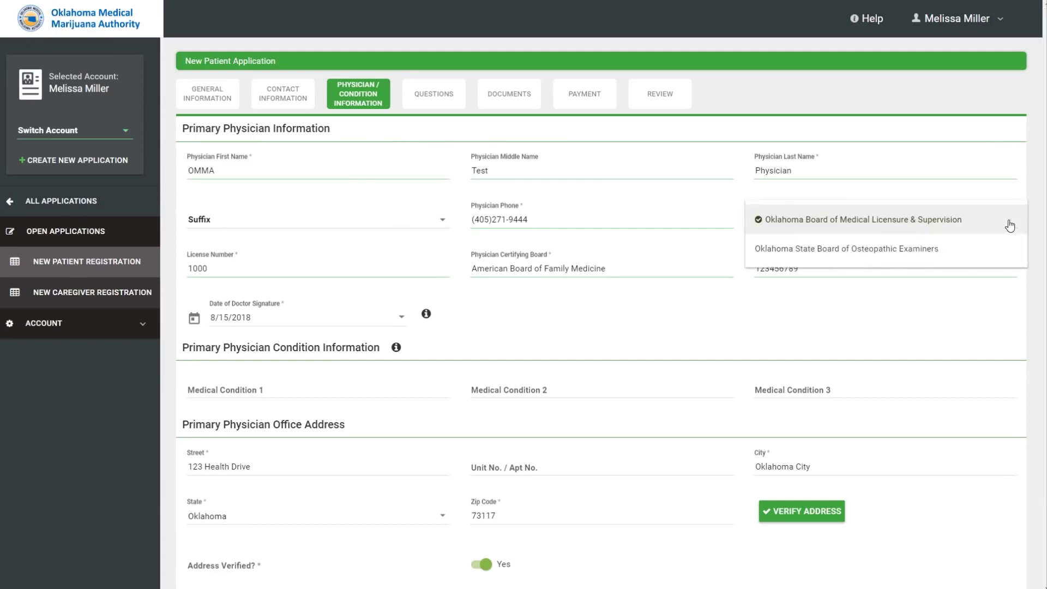
{"action": "left_click", "coordinate": [1010, 226]}
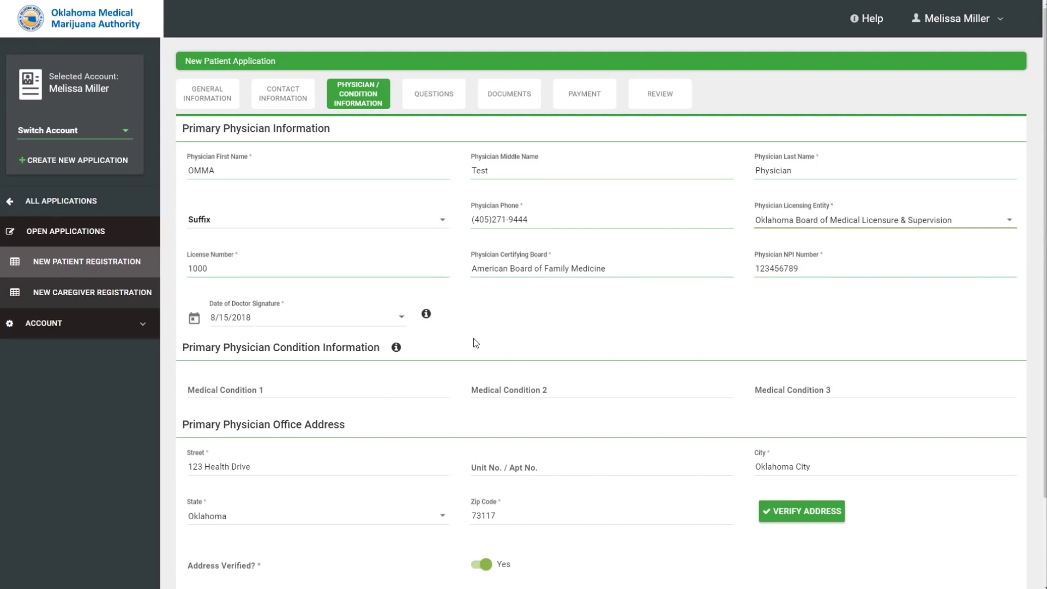
{"action": "left_click", "coordinate": [426, 314]}
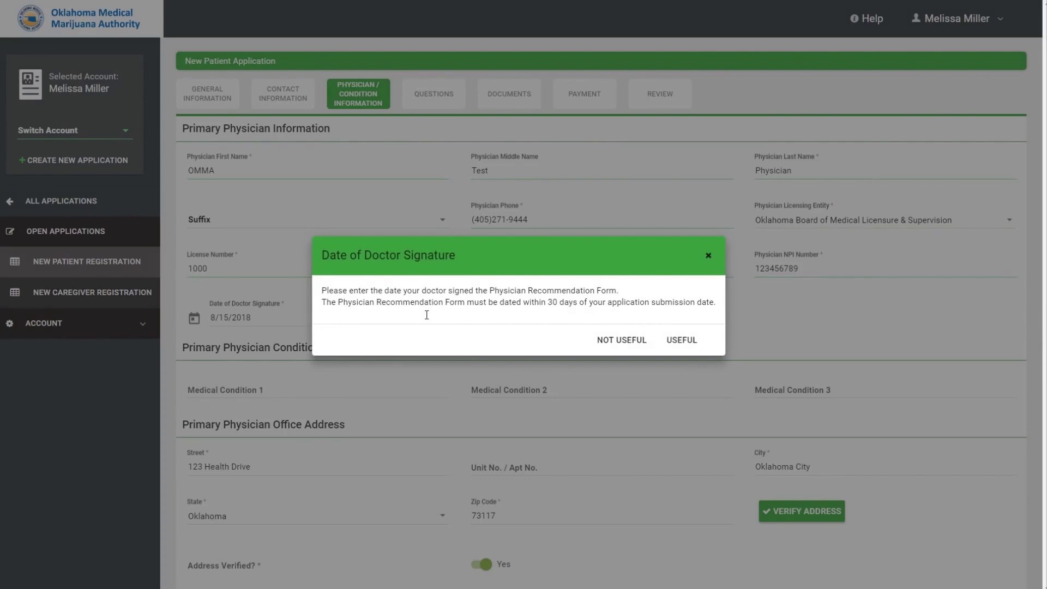
{"action": "left_click", "coordinate": [679, 346]}
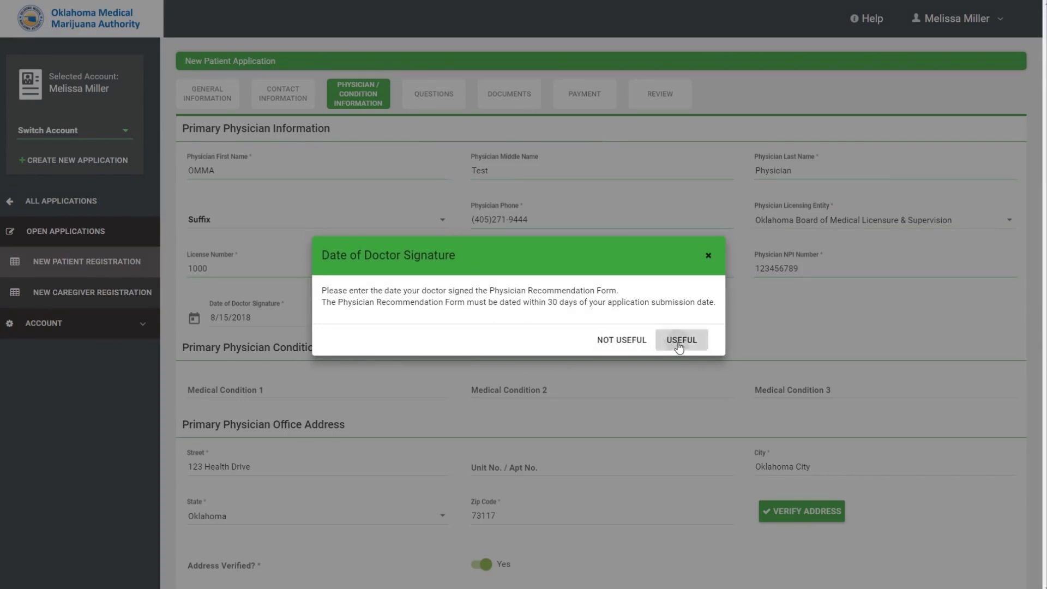
{"action": "scroll", "coordinate": [668, 358], "scroll_direction": "down", "scroll_amount": 1}
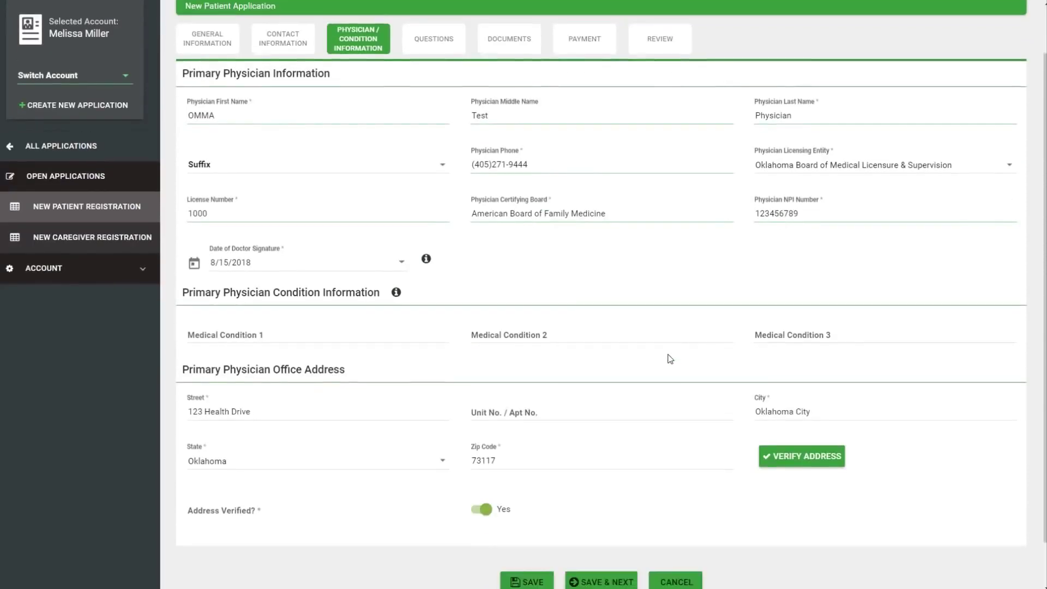
{"action": "scroll", "coordinate": [666, 357], "scroll_direction": "down", "scroll_amount": 1}
{"action": "left_click", "coordinate": [289, 289]}
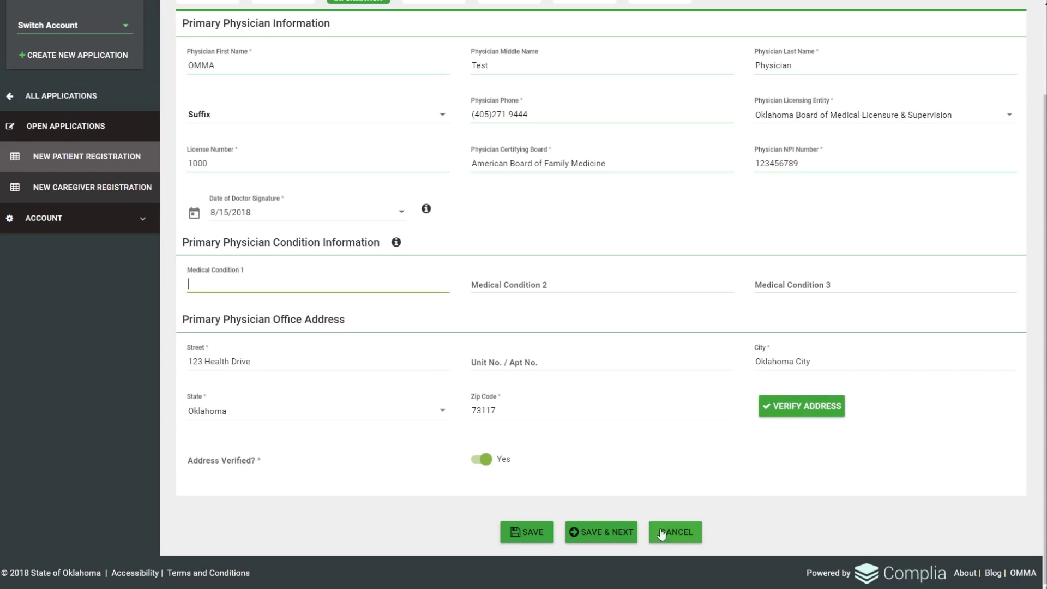
{"action": "left_click", "coordinate": [611, 534]}
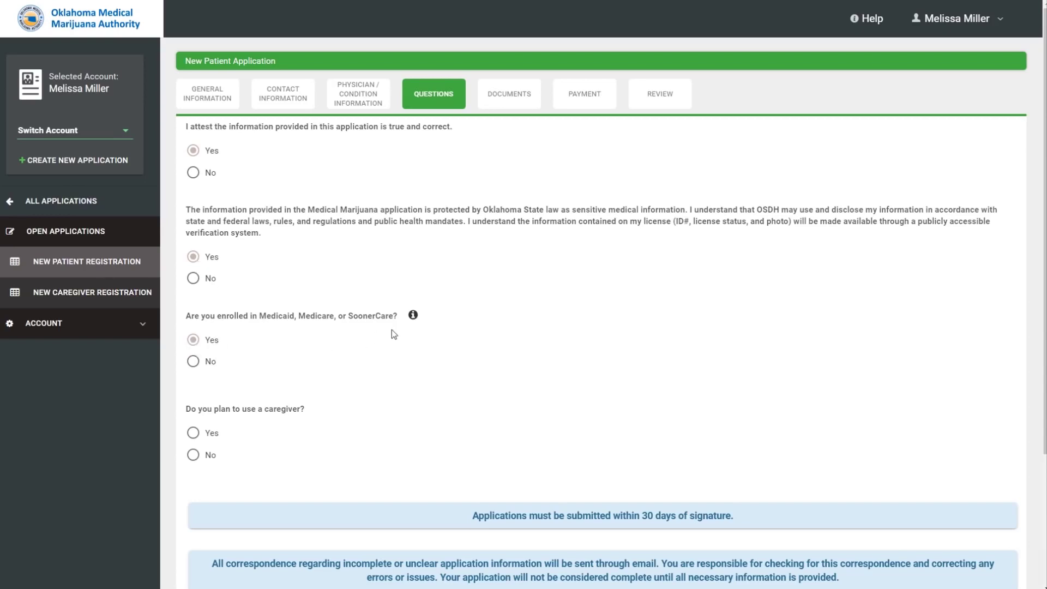
Review the Medicaid/Medicare help and answer No to planning to use a caregiver.
{"action": "left_click", "coordinate": [412, 317]}
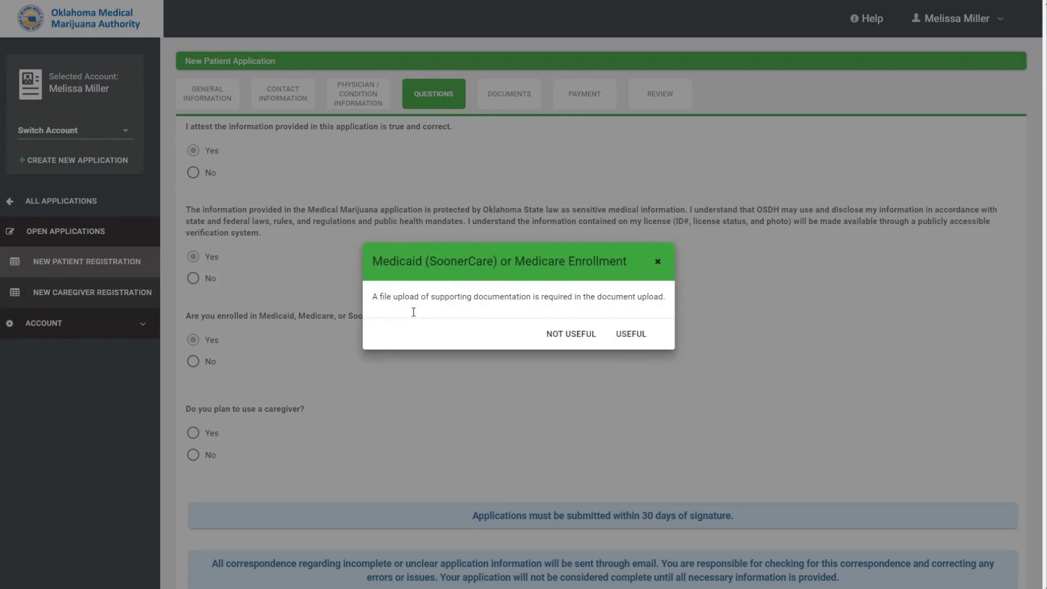
{"action": "left_click", "coordinate": [625, 336]}
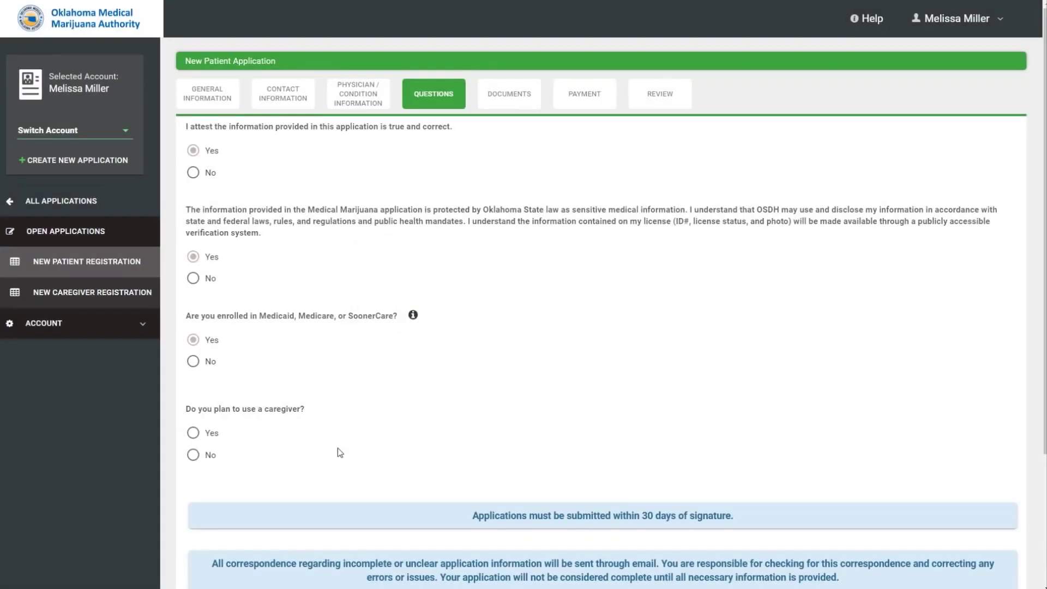
{"action": "left_click", "coordinate": [194, 434]}
{"action": "scroll", "coordinate": [307, 418], "scroll_direction": "down", "scroll_amount": 3}
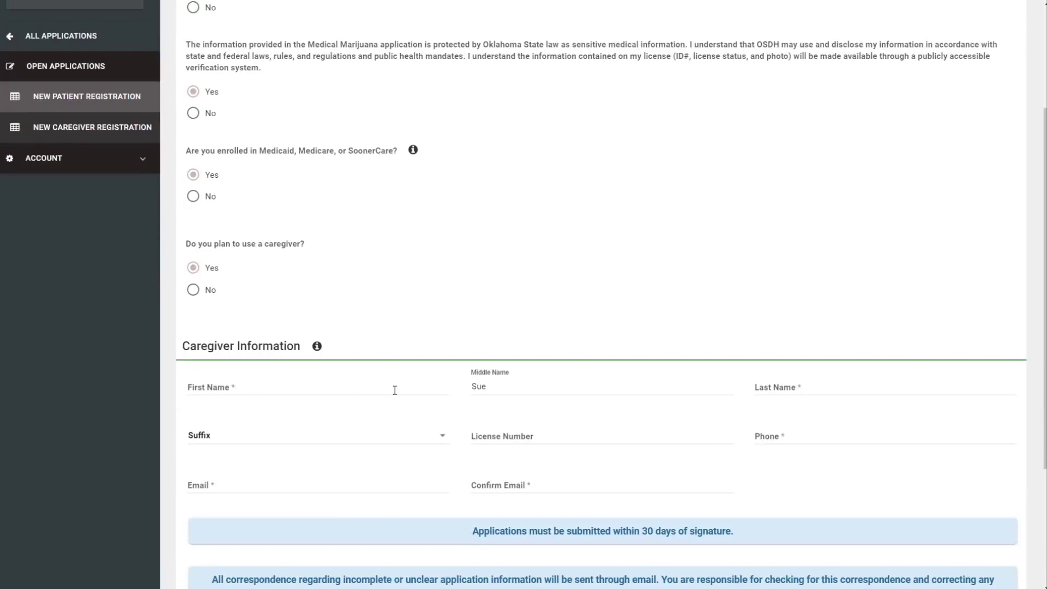
{"action": "scroll", "coordinate": [396, 392], "scroll_direction": "down", "scroll_amount": 1}
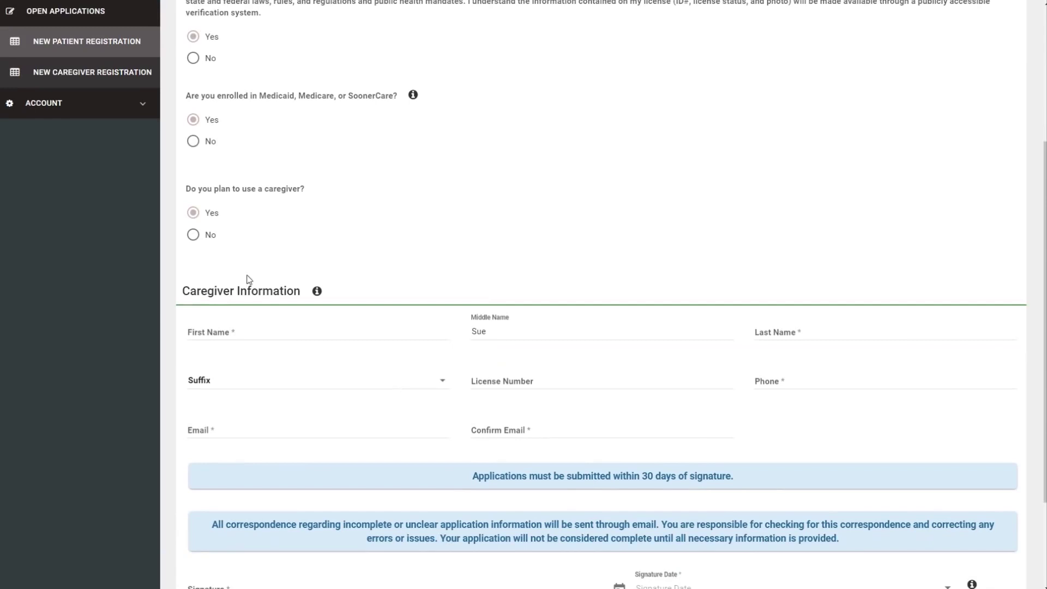
{"action": "left_click", "coordinate": [193, 235]}
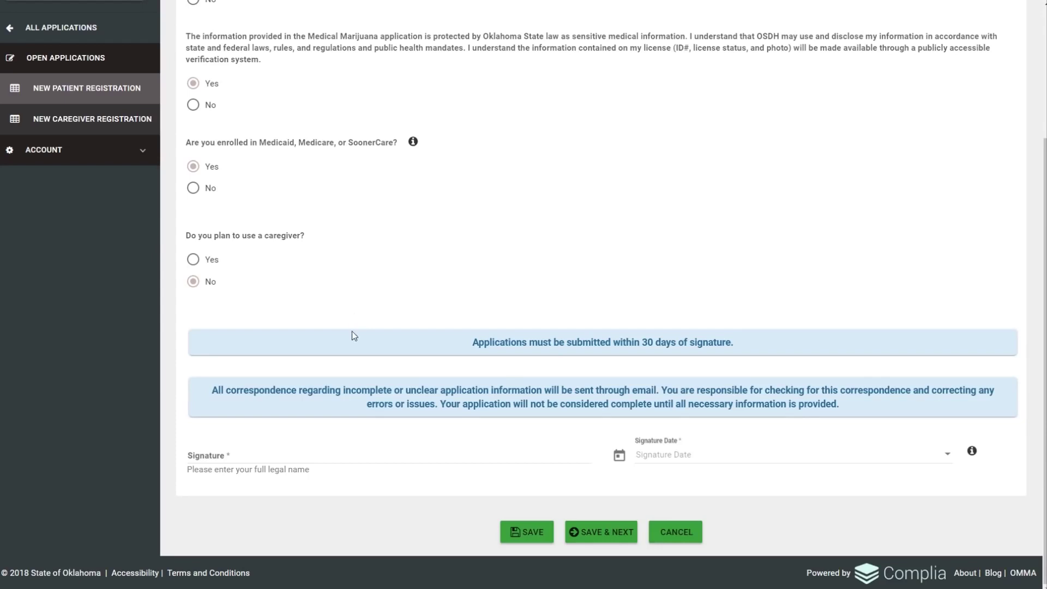
Sign with the patient's full name and set the signature date to 8/22/2018.
{"action": "left_click", "coordinate": [263, 459]}
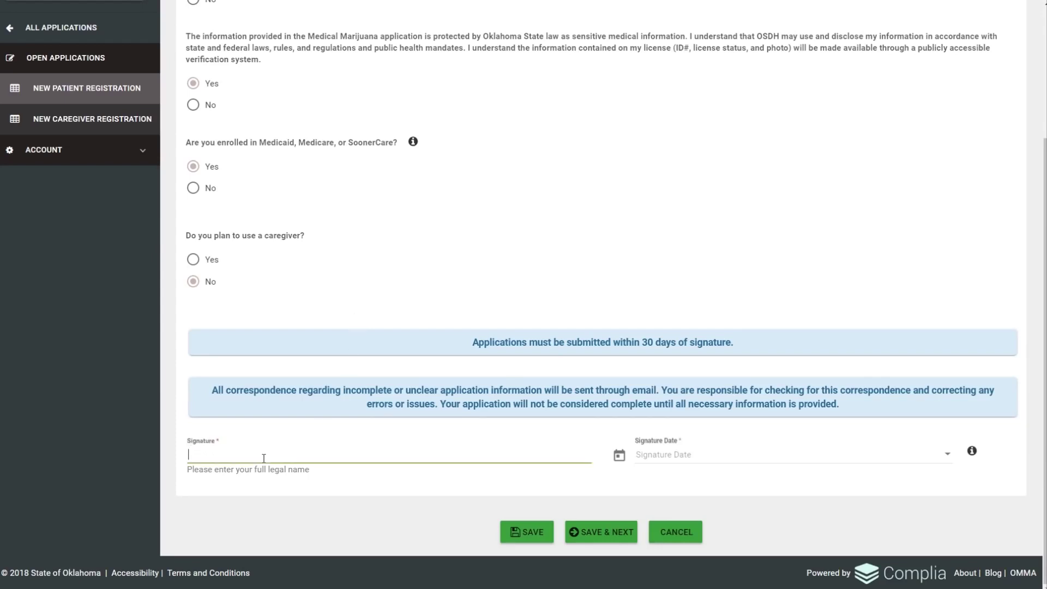
{"action": "type", "text": "Sally Ann Sample"}
{"action": "left_click", "coordinate": [950, 452]}
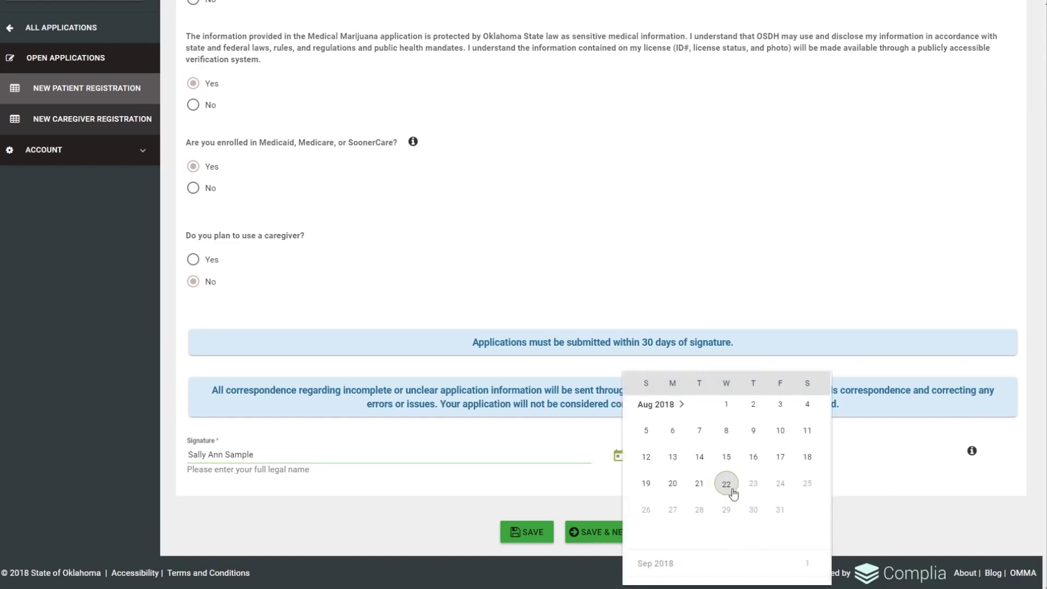
{"action": "left_click", "coordinate": [730, 488]}
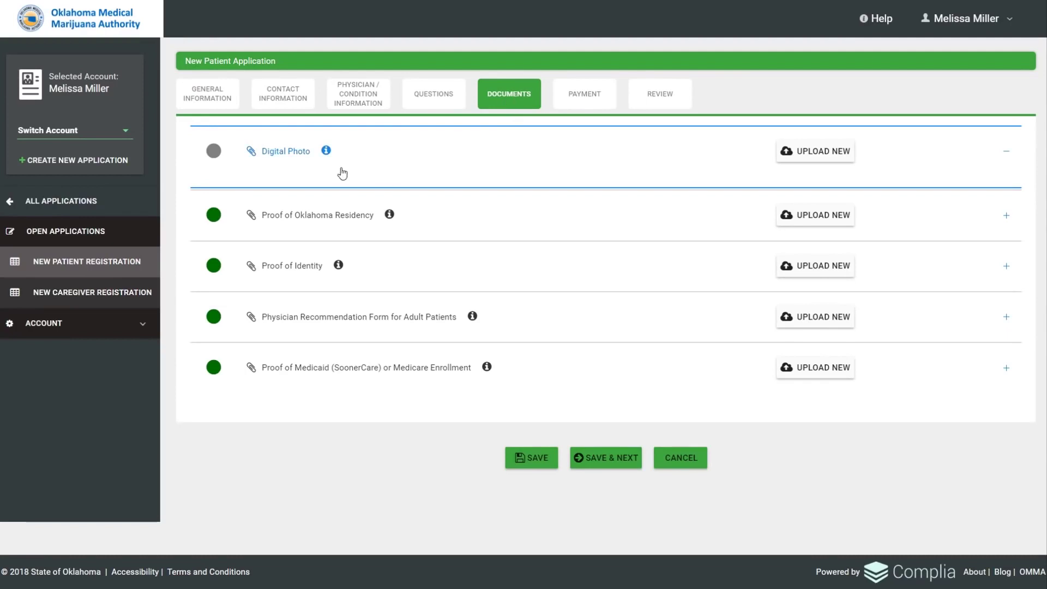
Upload Sample Photo.jpg as the Digital Photo, zoomed in and cropped around the face.
{"action": "left_click", "coordinate": [326, 151]}
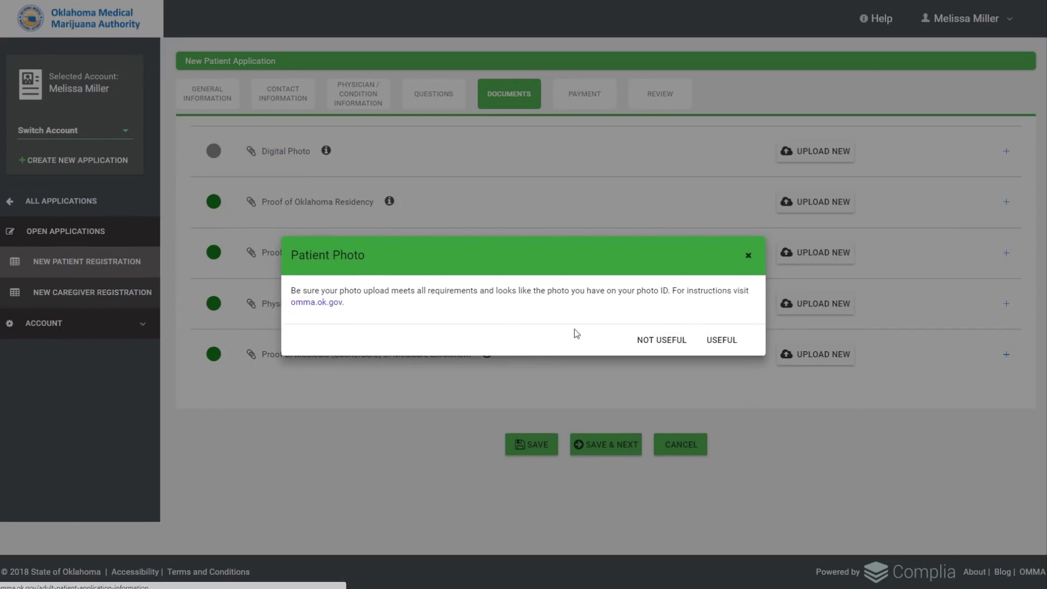
{"action": "left_click", "coordinate": [749, 257]}
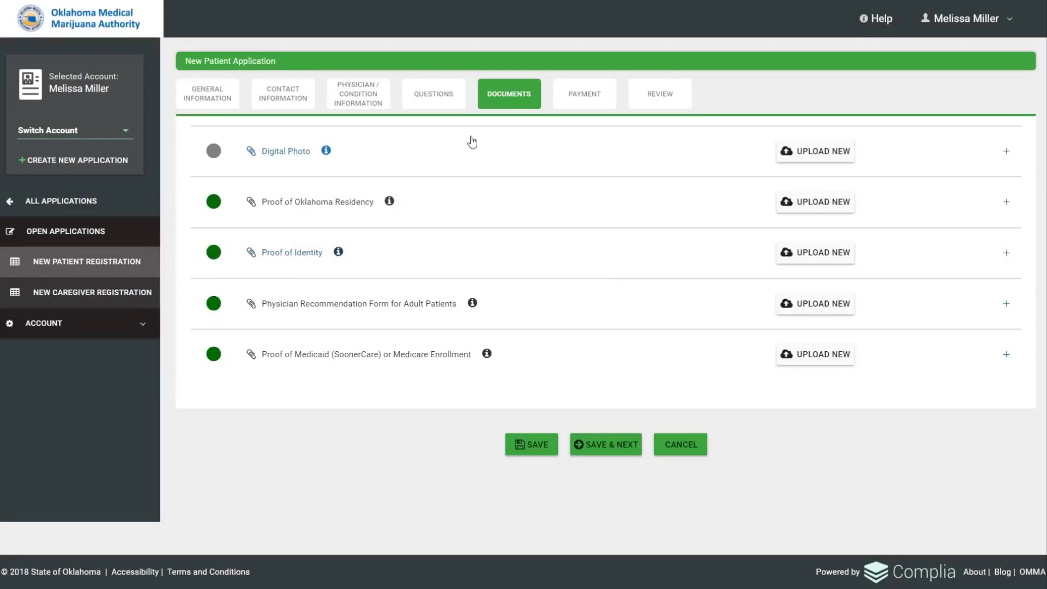
{"action": "left_click", "coordinate": [811, 154]}
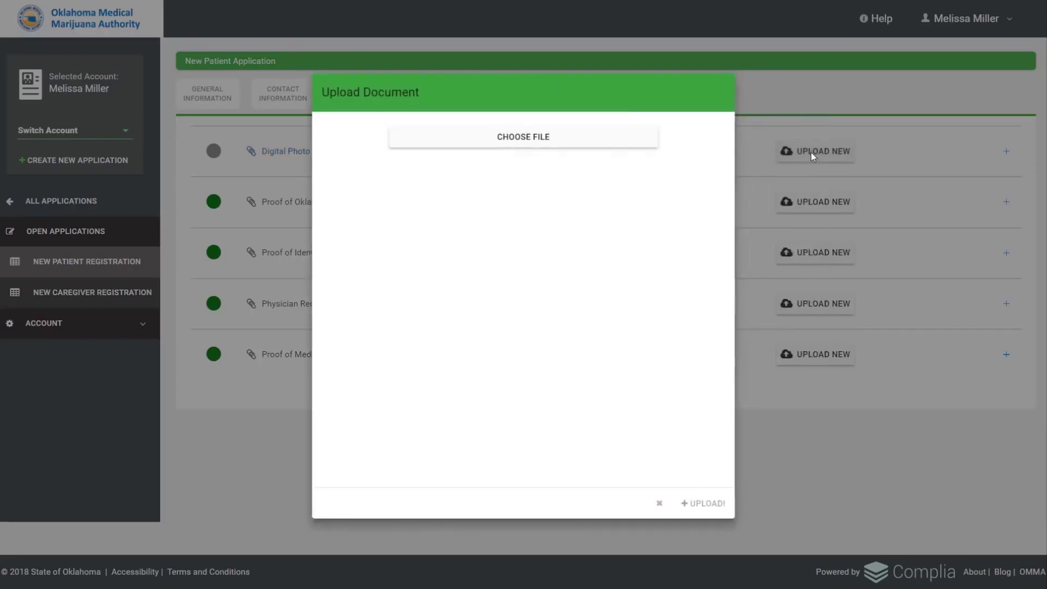
{"action": "left_click", "coordinate": [535, 140]}
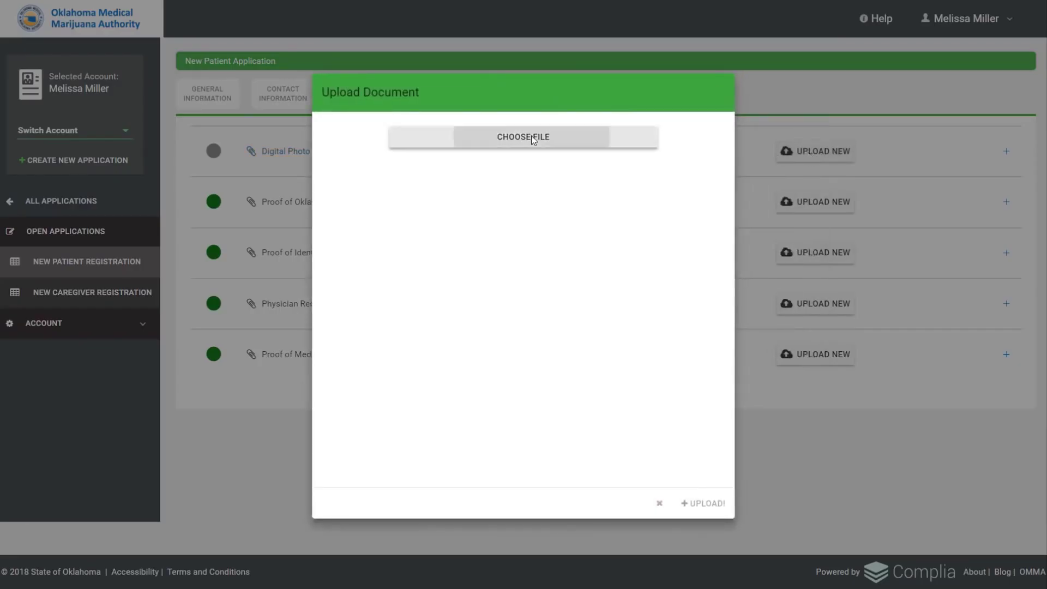
{"action": "double_click", "coordinate": [121, 83]}
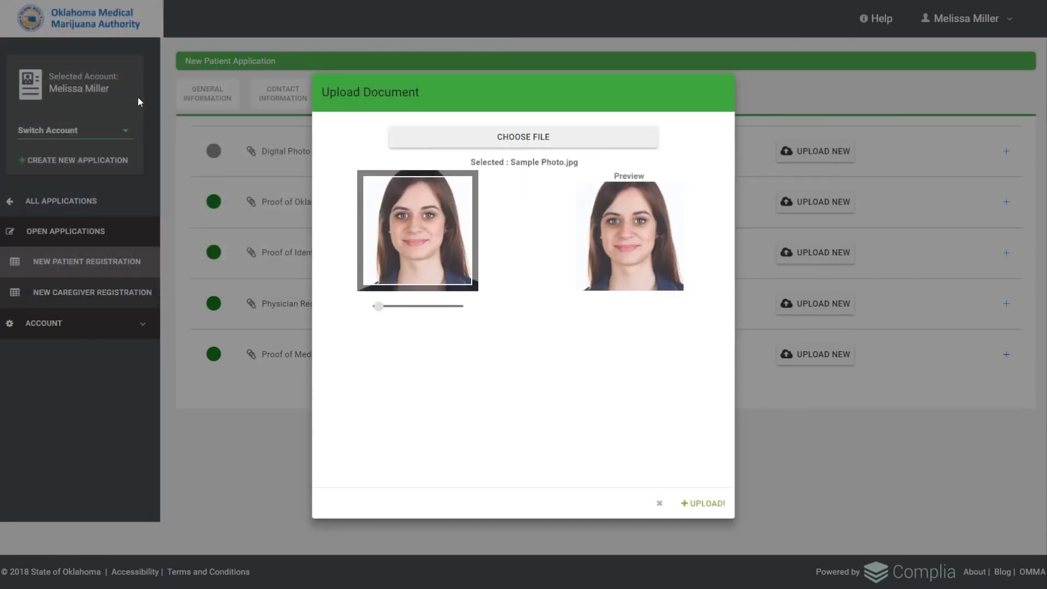
{"action": "left_click_drag", "start_coordinate": [378, 306], "coordinate": [374, 306]}
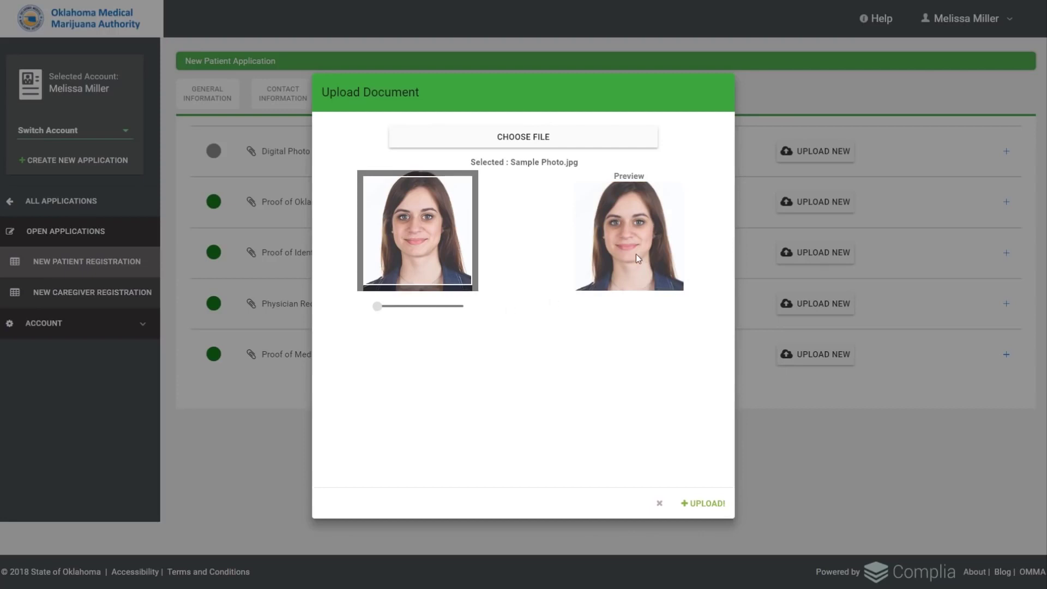
{"action": "left_click_drag", "start_coordinate": [437, 239], "coordinate": [440, 244]}
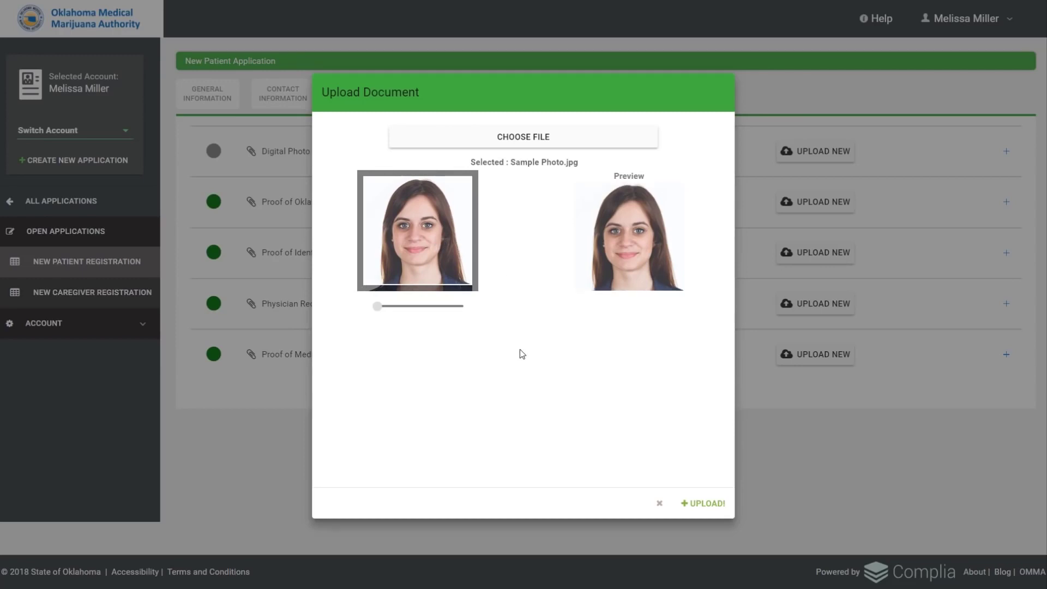
{"action": "left_click", "coordinate": [704, 503]}
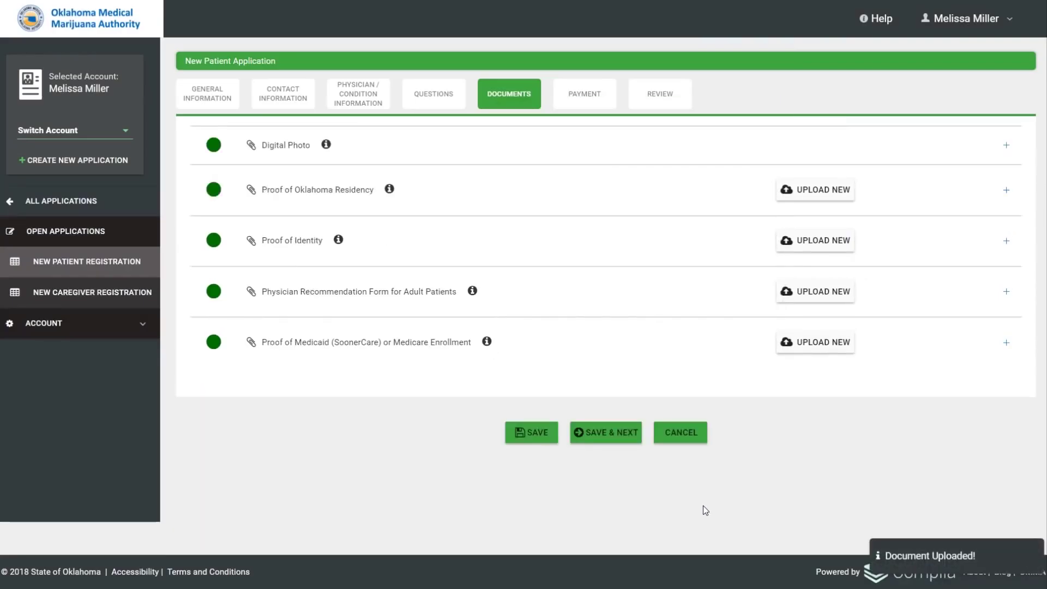
Expand the Digital Photo and Proof of Oklahoma Residency entries and preview DL Sample 2.jpg.
{"action": "left_click", "coordinate": [294, 147]}
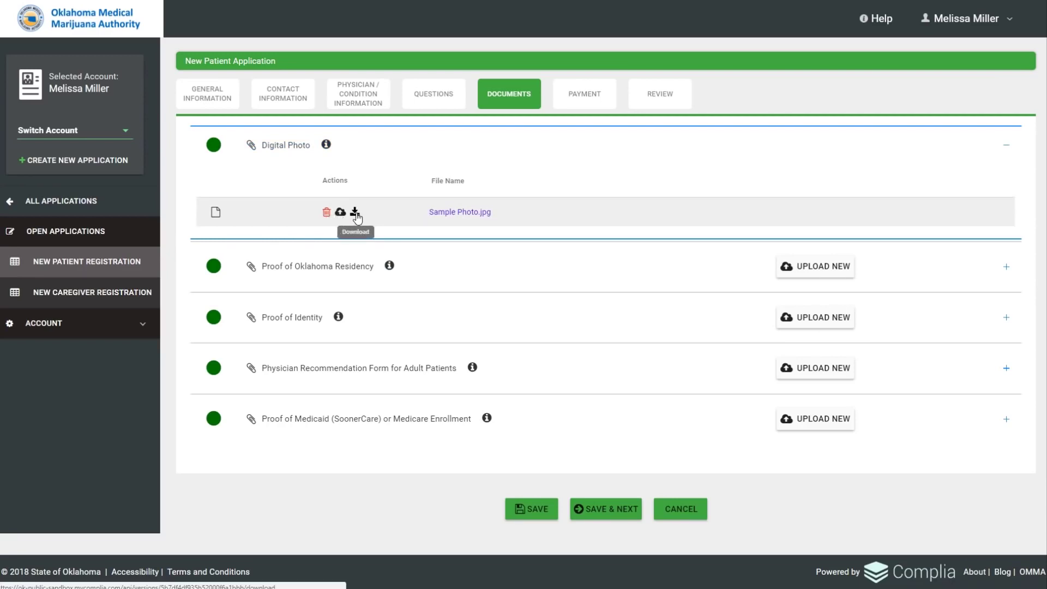
{"action": "left_click", "coordinate": [461, 279]}
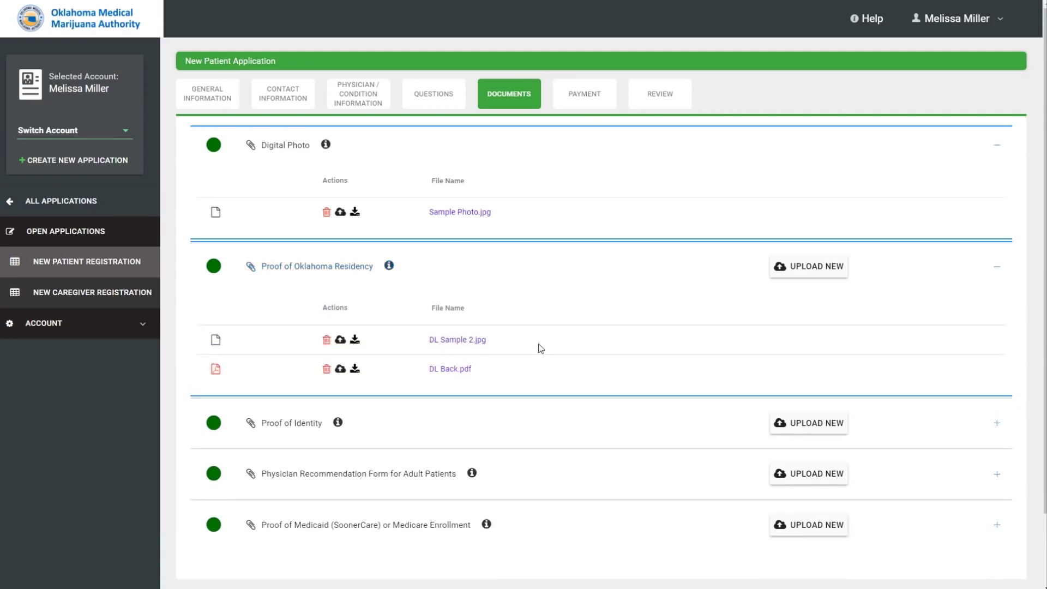
{"action": "left_click", "coordinate": [450, 341]}
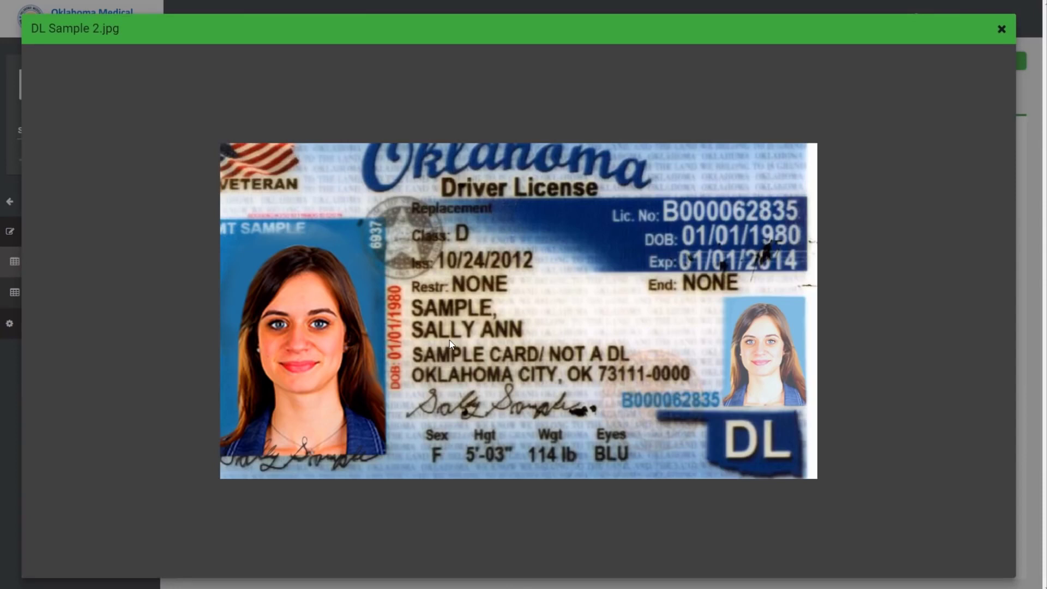
{"action": "left_click", "coordinate": [1000, 29]}
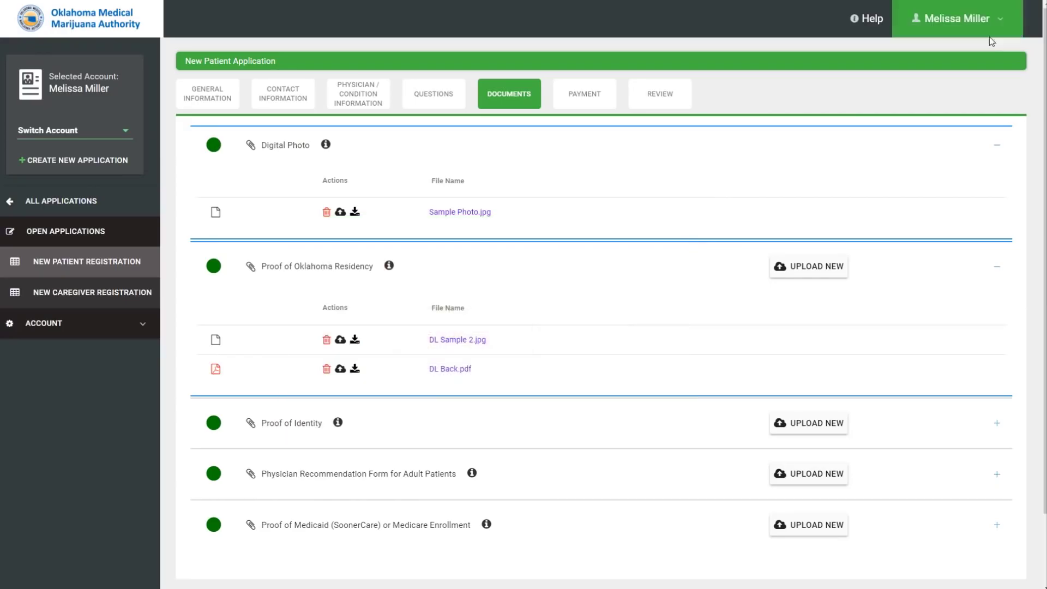
Preview DL Back.pdf, zooming the page in four times, then close it.
{"action": "left_click", "coordinate": [453, 369]}
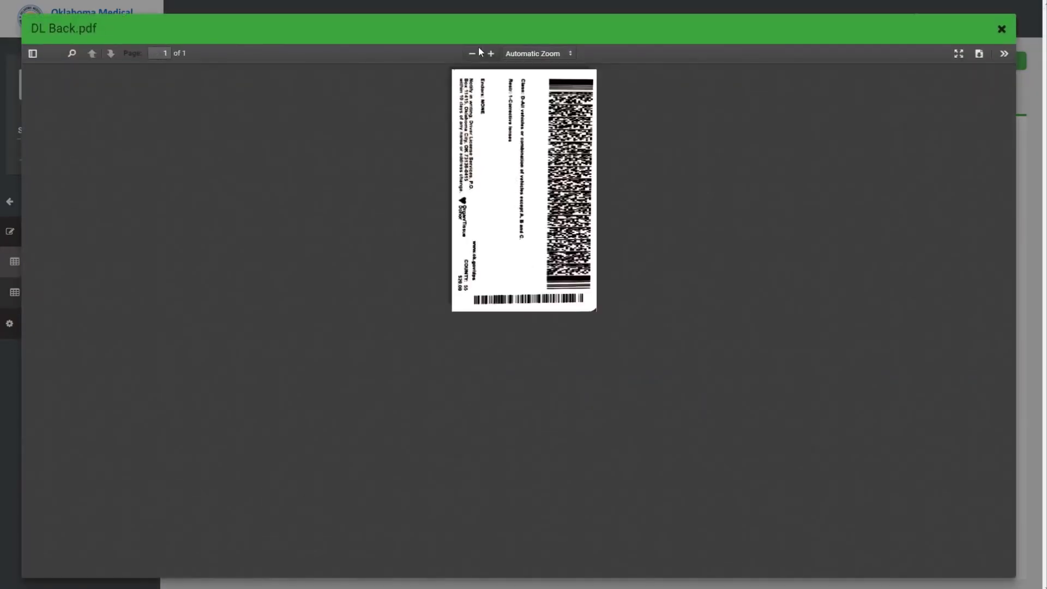
{"action": "left_click", "coordinate": [492, 53]}
{"action": "left_click", "coordinate": [492, 54]}
{"action": "left_click", "coordinate": [492, 53]}
{"action": "left_click", "coordinate": [492, 54]}
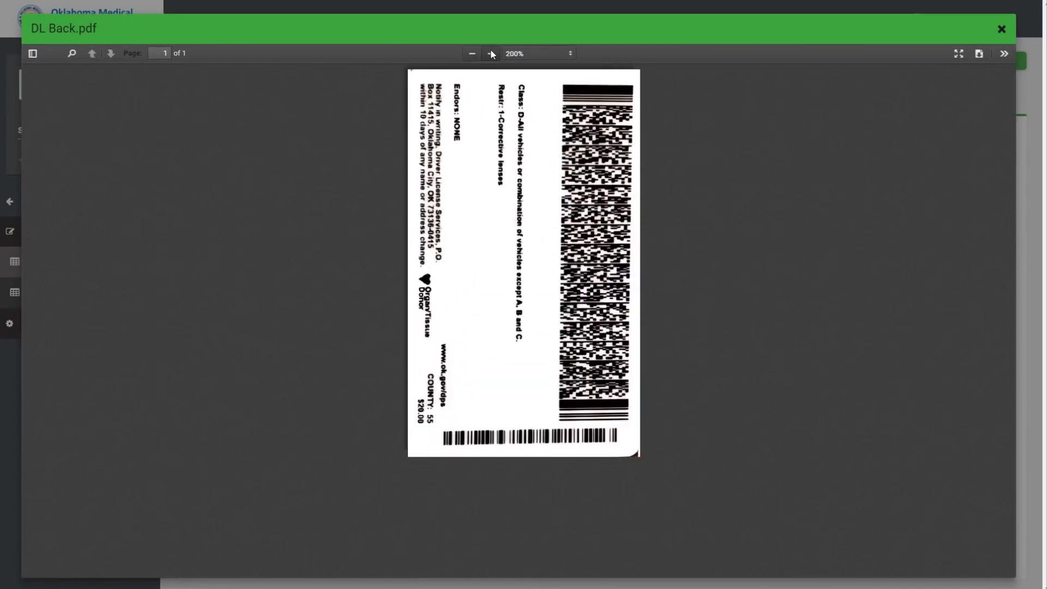
{"action": "left_click", "coordinate": [492, 54]}
{"action": "left_click", "coordinate": [492, 53]}
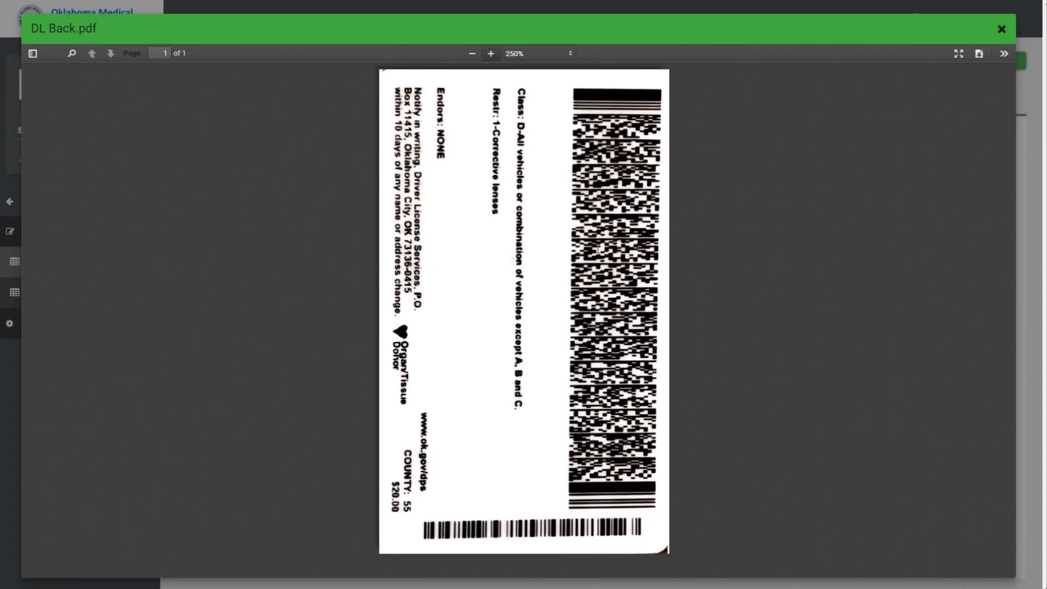
{"action": "left_click", "coordinate": [1003, 29]}
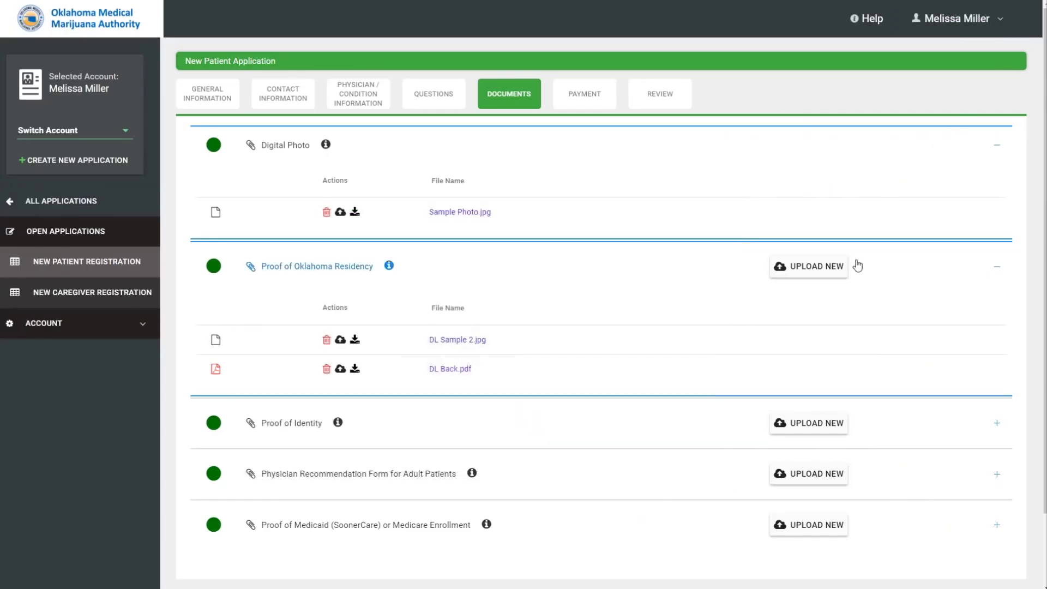
Expand the Proof of Identity and Physician Recommendation entries, then preview and close the recommendation form.
{"action": "left_click", "coordinate": [293, 426]}
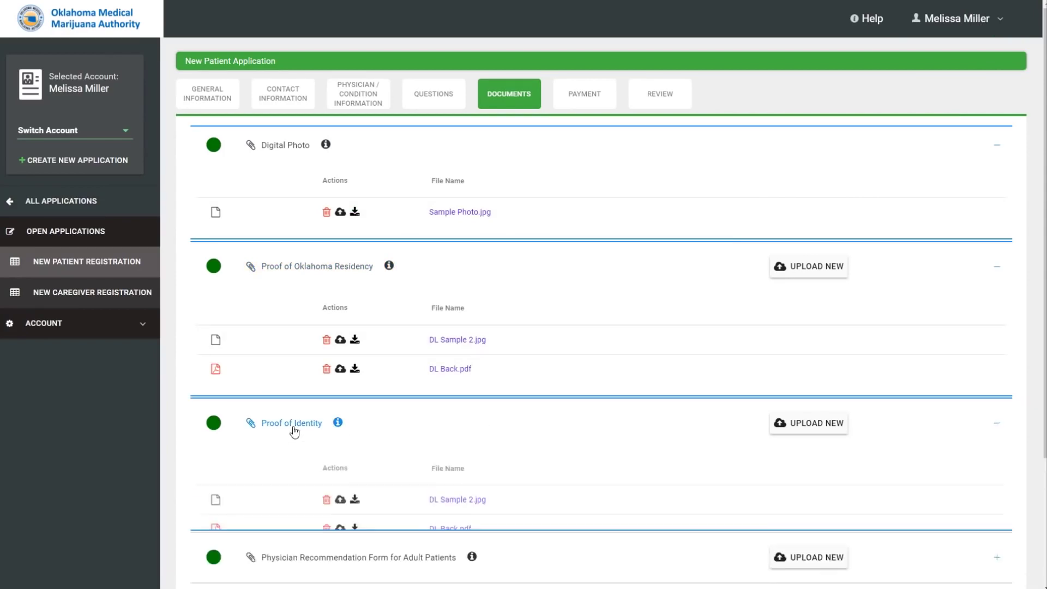
{"action": "scroll", "coordinate": [439, 414], "scroll_direction": "down", "scroll_amount": 1}
{"action": "scroll", "coordinate": [440, 415], "scroll_direction": "down", "scroll_amount": 3}
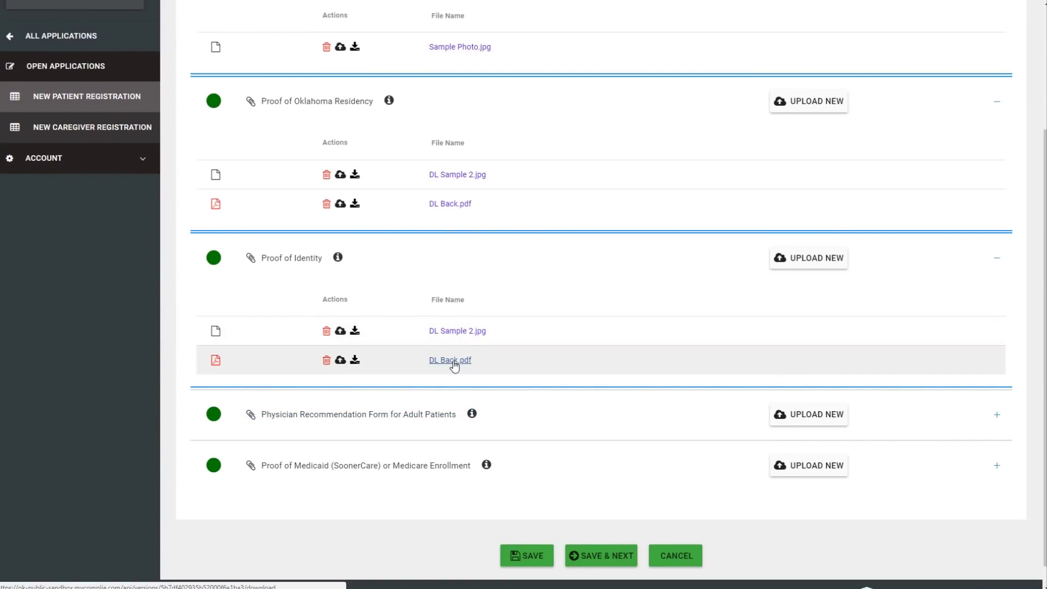
{"action": "left_click", "coordinate": [415, 419]}
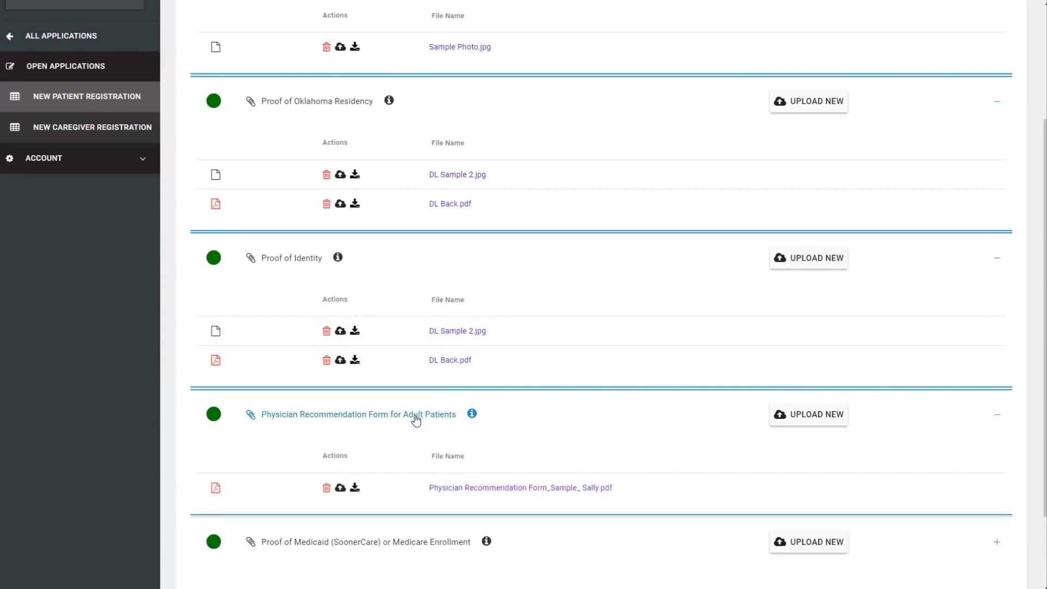
{"action": "left_click", "coordinate": [480, 489]}
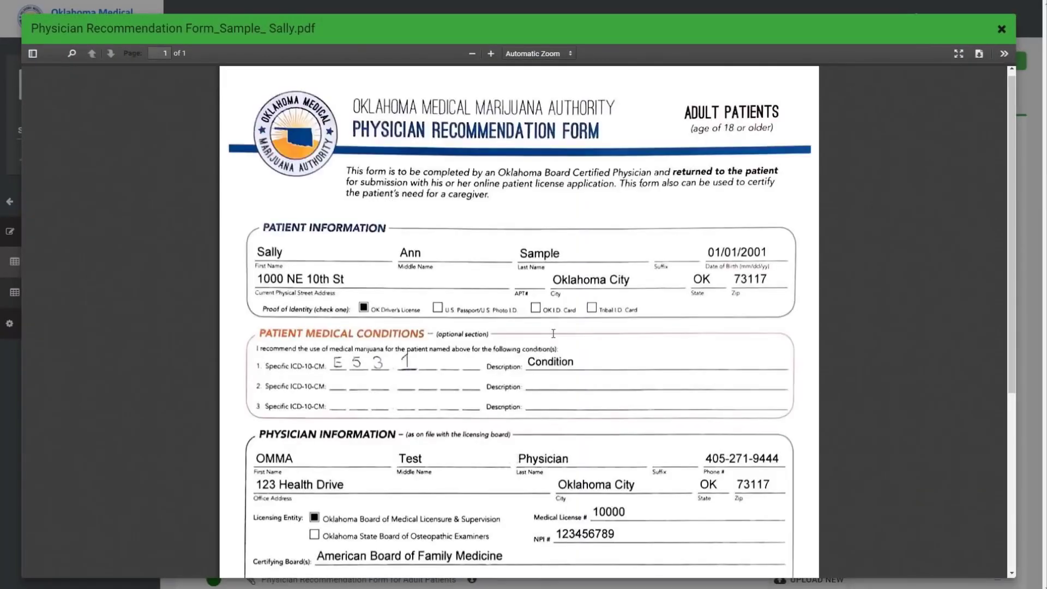
{"action": "scroll", "coordinate": [553, 333], "scroll_direction": "down", "scroll_amount": 3}
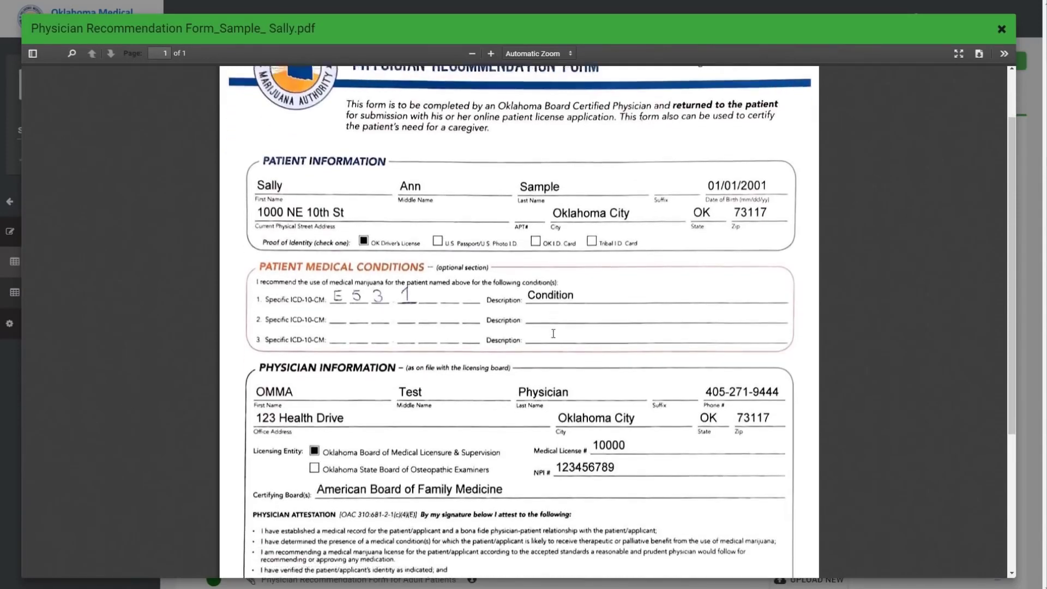
{"action": "scroll", "coordinate": [554, 338], "scroll_direction": "down", "scroll_amount": 3}
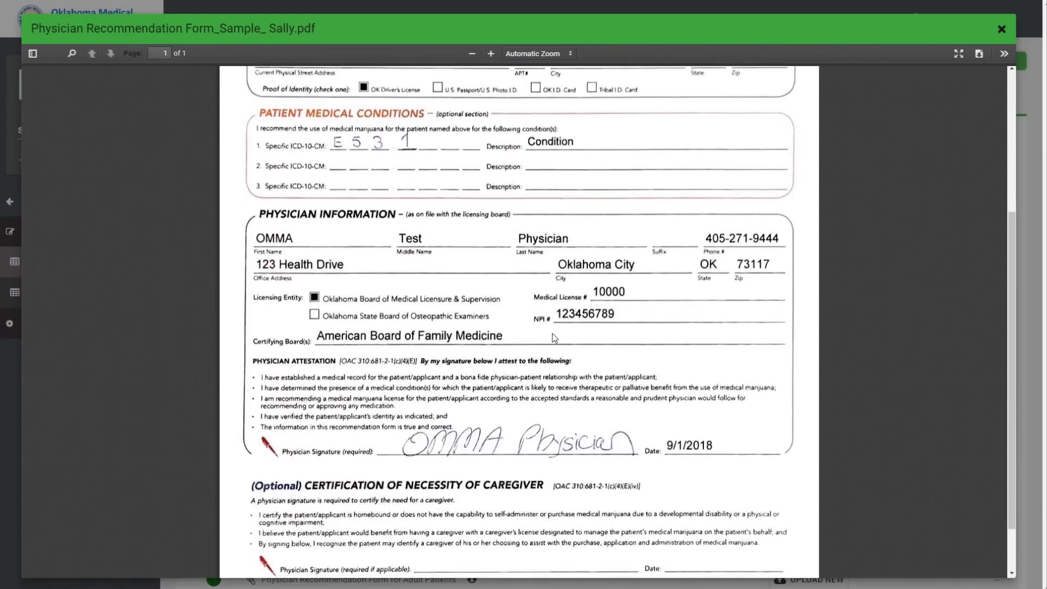
{"action": "left_click", "coordinate": [1003, 30]}
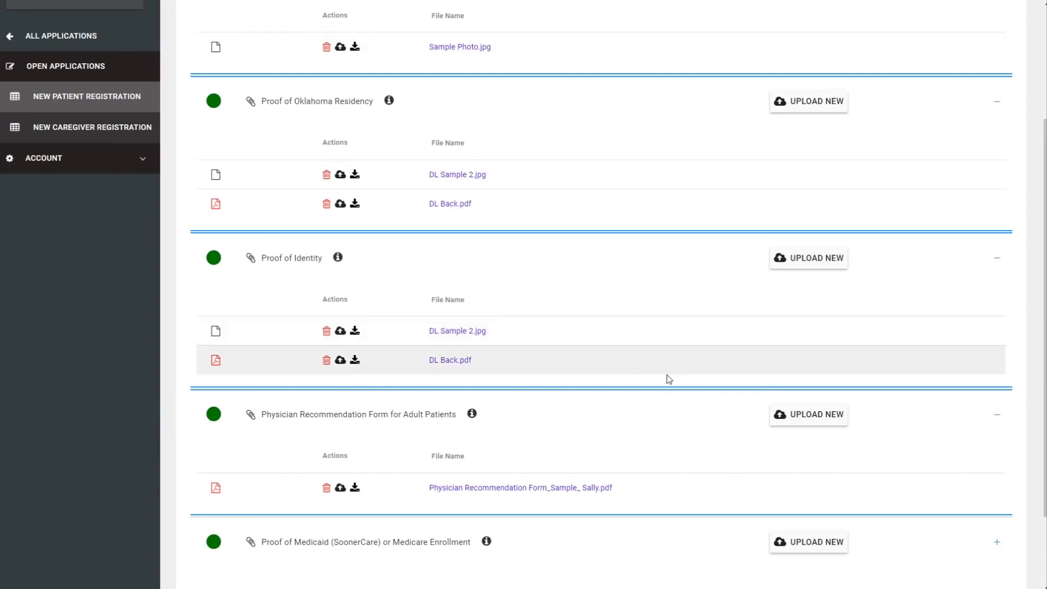
Expand the Medicaid or Medicare enrollment entry and preview Medicare Member Card.jpg.
{"action": "scroll", "coordinate": [609, 379], "scroll_direction": "down", "scroll_amount": 2}
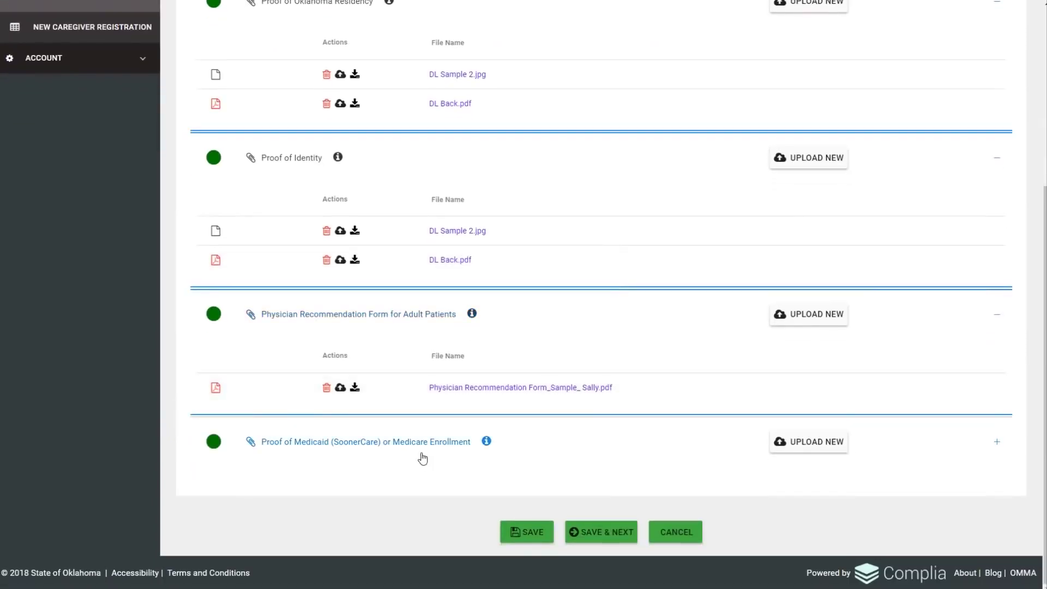
{"action": "left_click", "coordinate": [419, 447]}
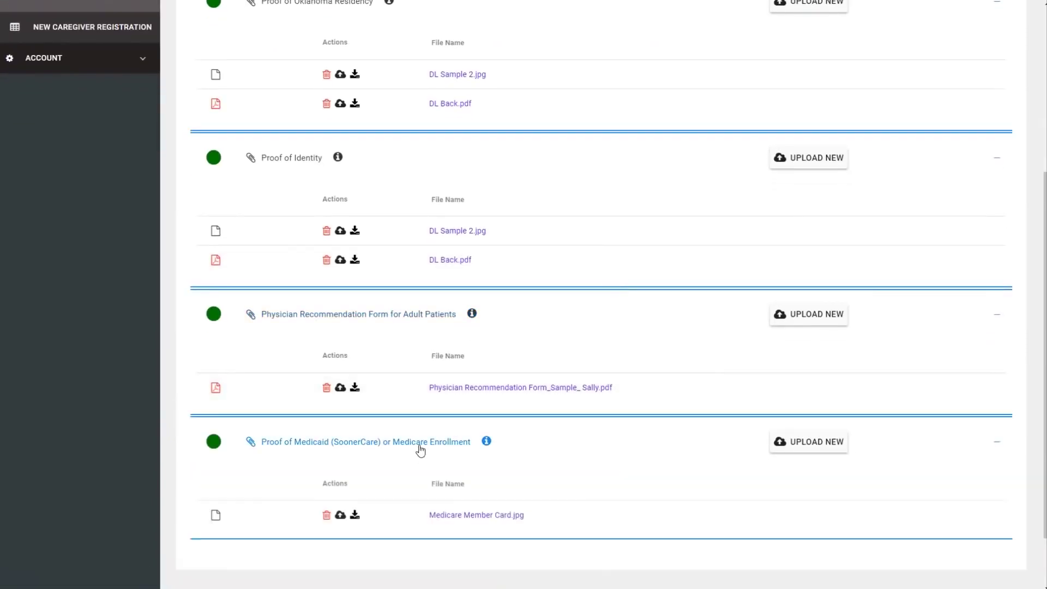
{"action": "left_click", "coordinate": [467, 515]}
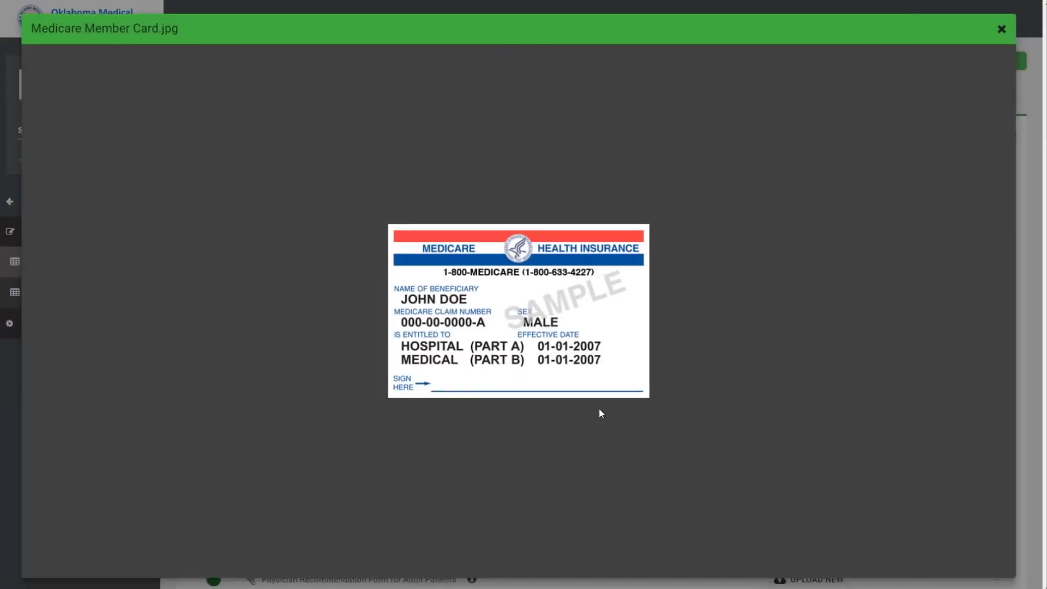
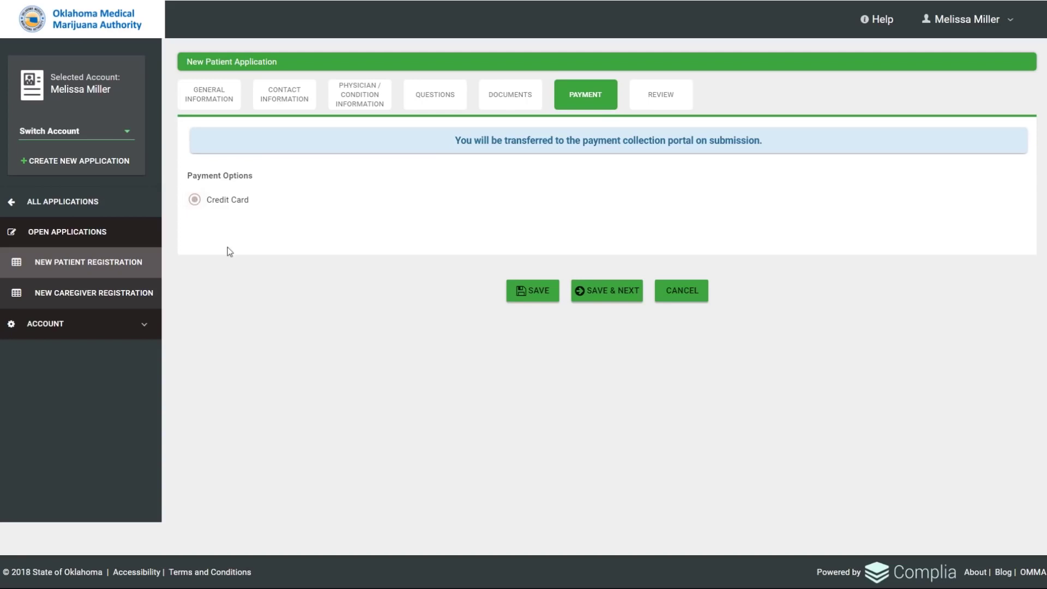
Save Credit Card as the payment option and advance to the review step.
{"action": "left_click", "coordinate": [612, 294]}
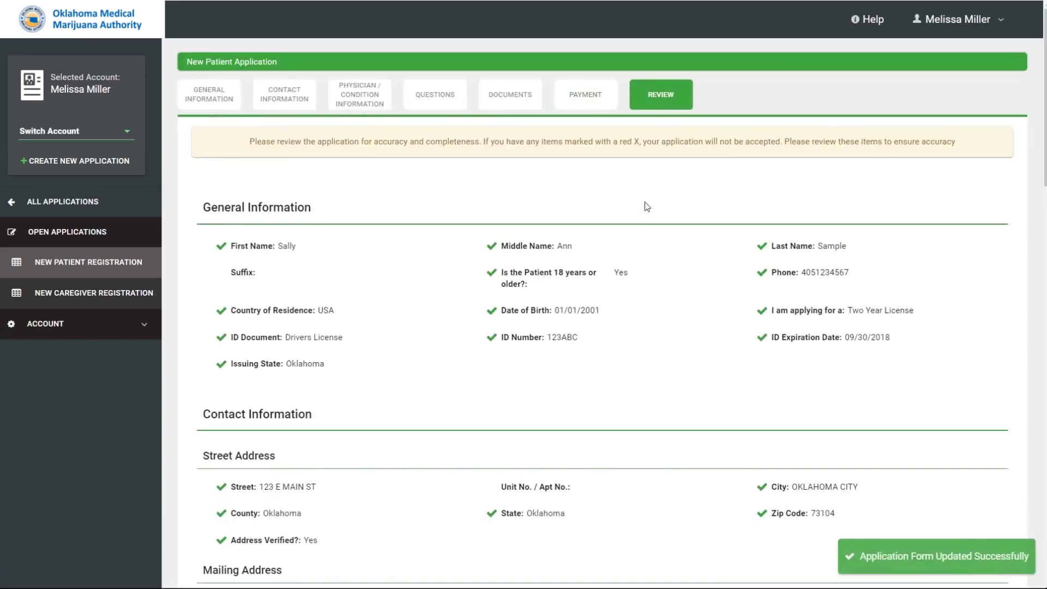
Scroll through the application review and confirm the uploaded photo meets the requirements.
{"action": "scroll", "coordinate": [645, 203], "scroll_direction": "down", "scroll_amount": 1}
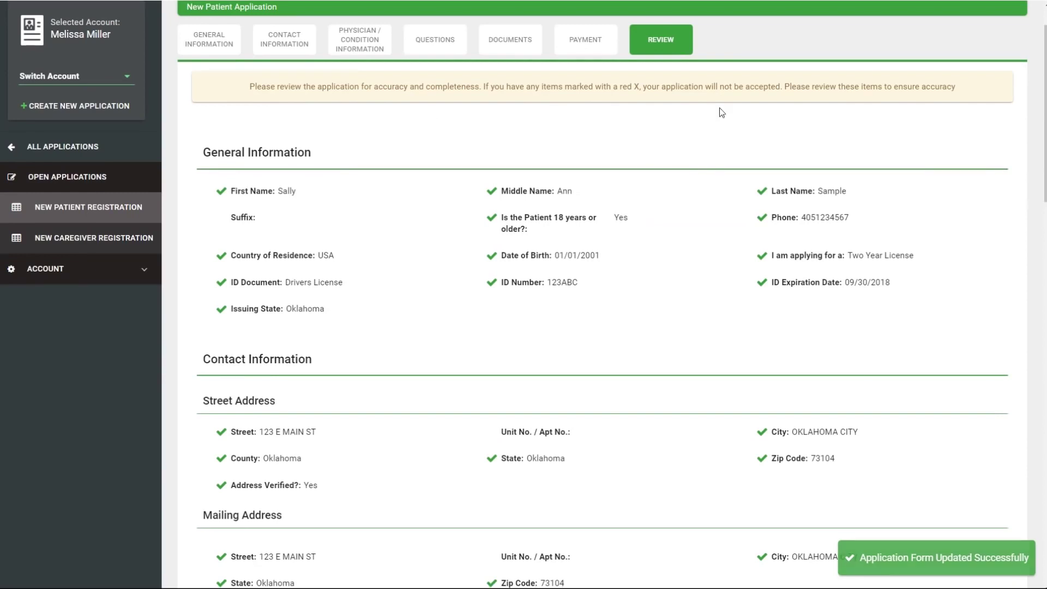
{"action": "scroll", "coordinate": [726, 145], "scroll_direction": "down", "scroll_amount": 4}
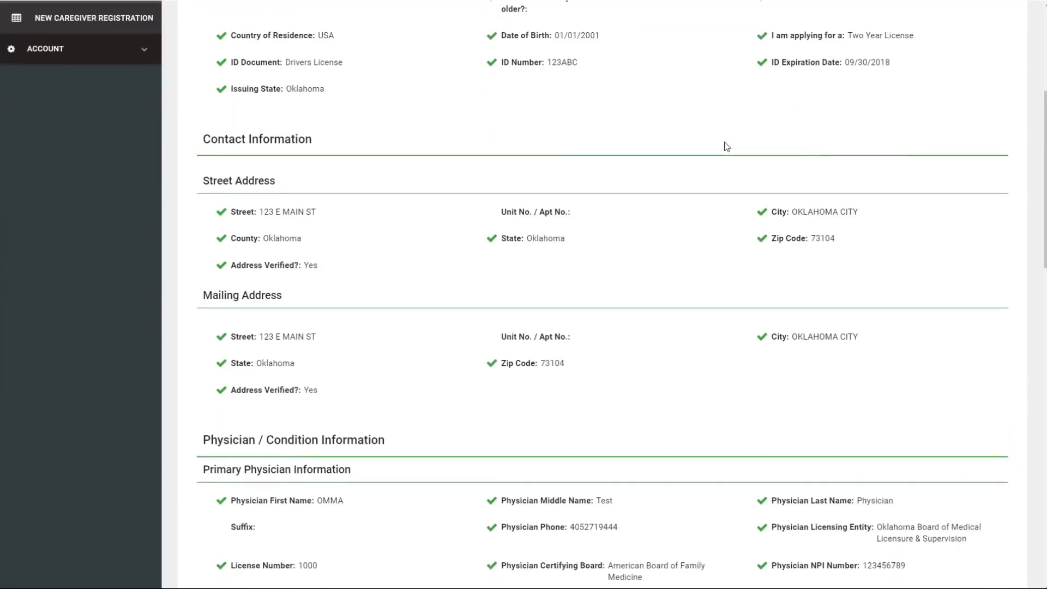
{"action": "scroll", "coordinate": [726, 146], "scroll_direction": "down", "scroll_amount": 6}
{"action": "scroll", "coordinate": [727, 146], "scroll_direction": "down", "scroll_amount": 8}
{"action": "scroll", "coordinate": [726, 147], "scroll_direction": "down", "scroll_amount": 1}
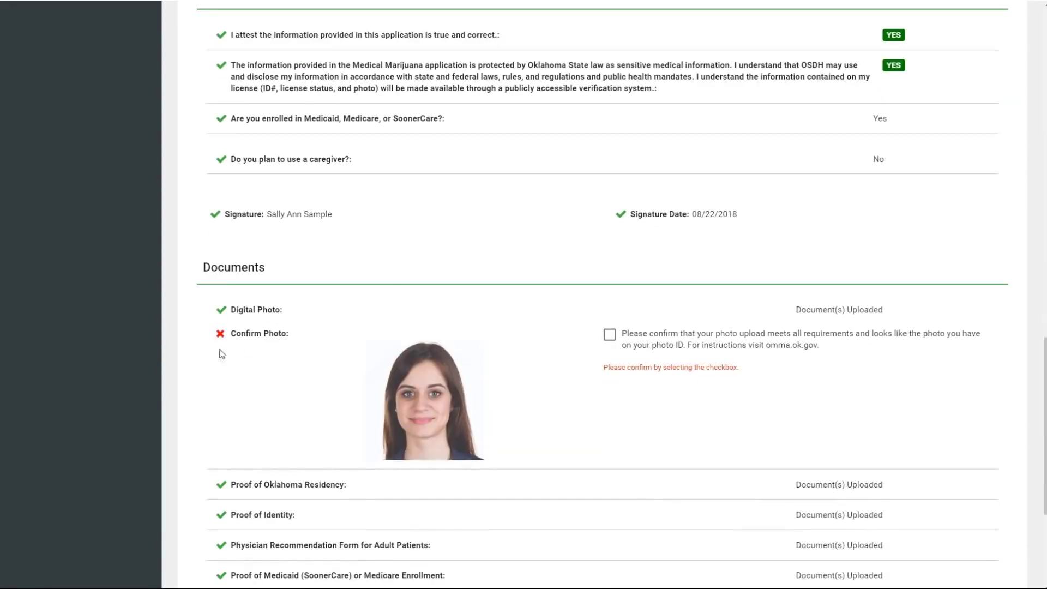
{"action": "left_click", "coordinate": [610, 335]}
Check the remaining review sections and send the application on with Pay & Submit.
{"action": "scroll", "coordinate": [741, 338], "scroll_direction": "down", "scroll_amount": 1}
{"action": "scroll", "coordinate": [739, 340], "scroll_direction": "down", "scroll_amount": 2}
{"action": "scroll", "coordinate": [734, 321], "scroll_direction": "down", "scroll_amount": 2}
{"action": "scroll", "coordinate": [735, 319], "scroll_direction": "down", "scroll_amount": 1}
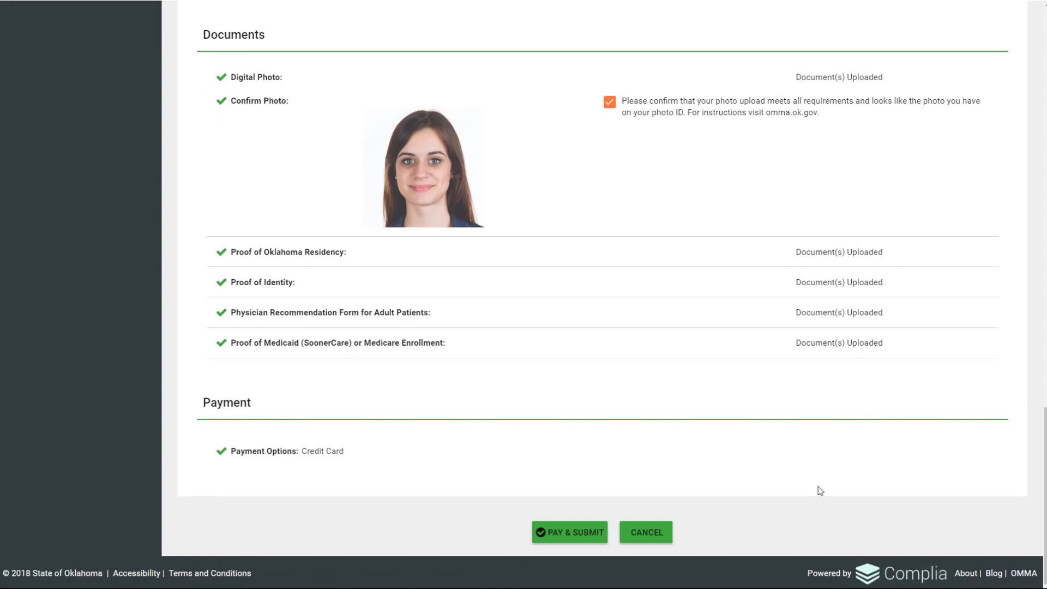
{"action": "left_click", "coordinate": [571, 533]}
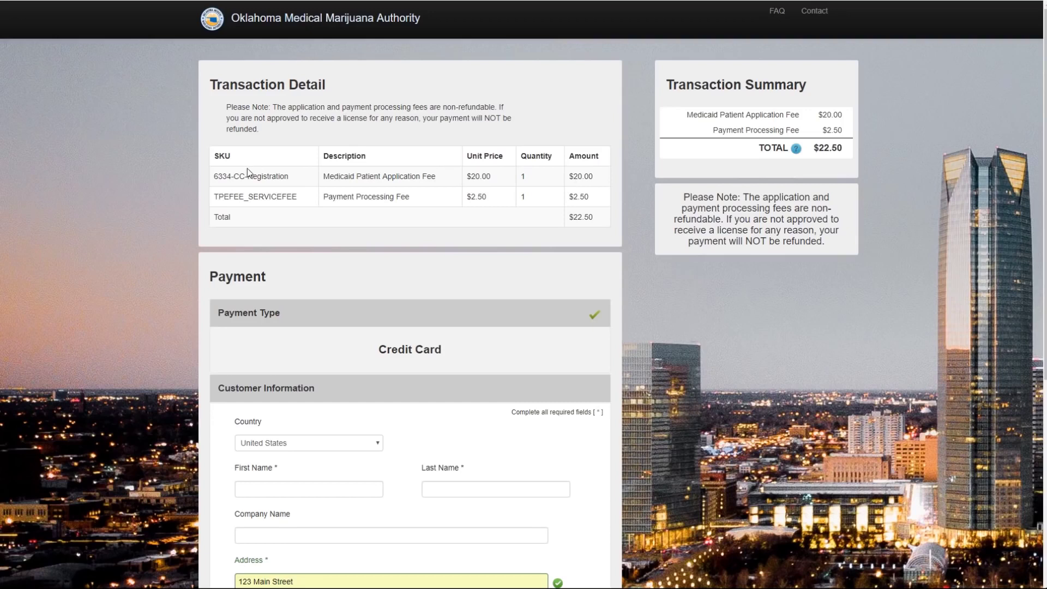
Enter the payer's first and last name, accept the suggested details, and continue to card entry.
{"action": "scroll", "coordinate": [304, 163], "scroll_direction": "down", "scroll_amount": 3}
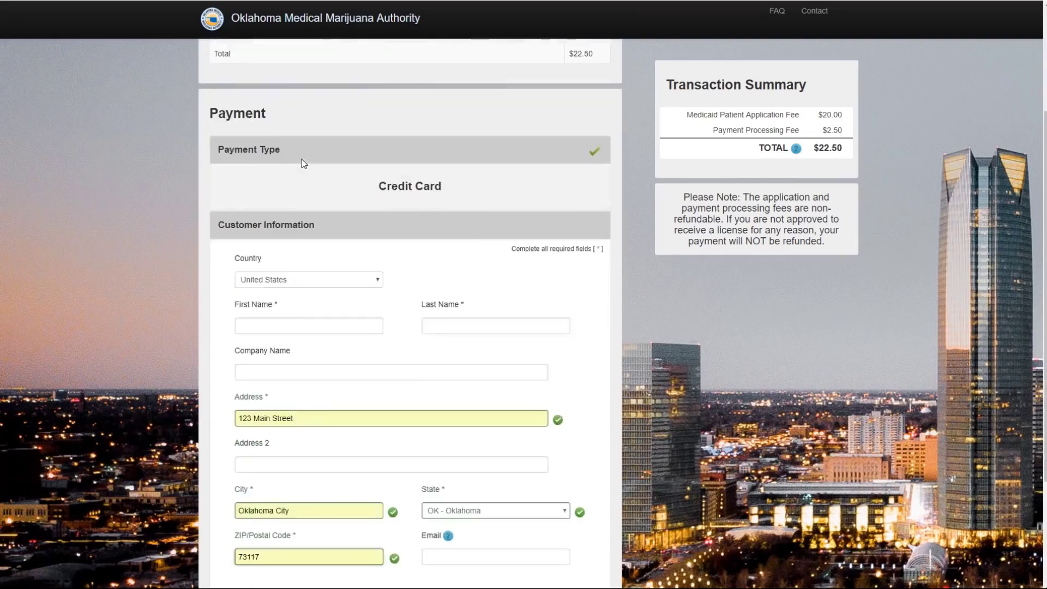
{"action": "scroll", "coordinate": [303, 164], "scroll_direction": "down", "scroll_amount": 2}
{"action": "left_click", "coordinate": [305, 214]}
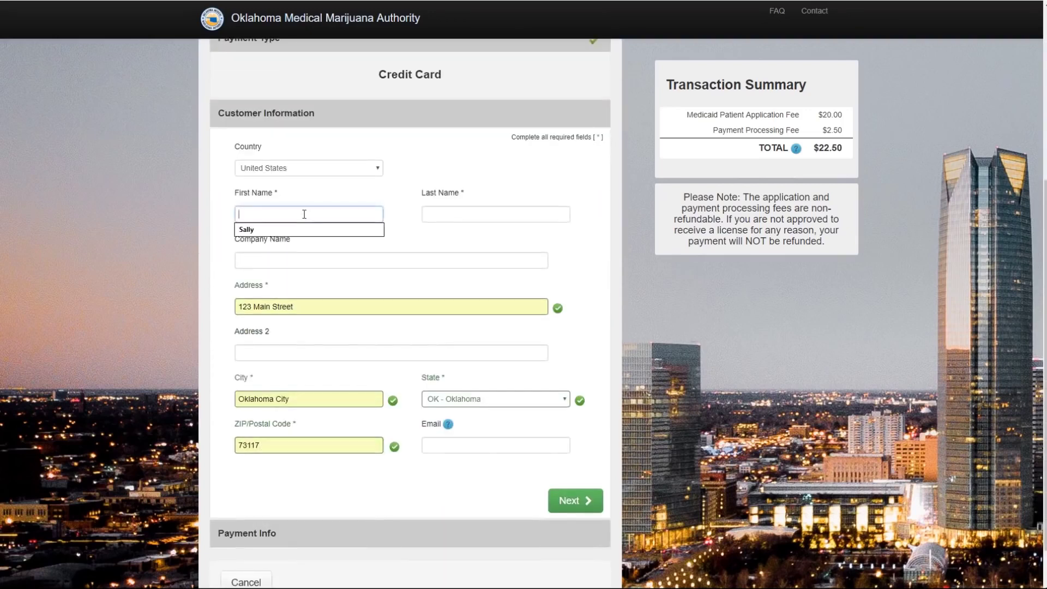
{"action": "type", "text": "Sally"}
{"action": "key", "text": "Tab"}
{"action": "type", "text": "Sample"}
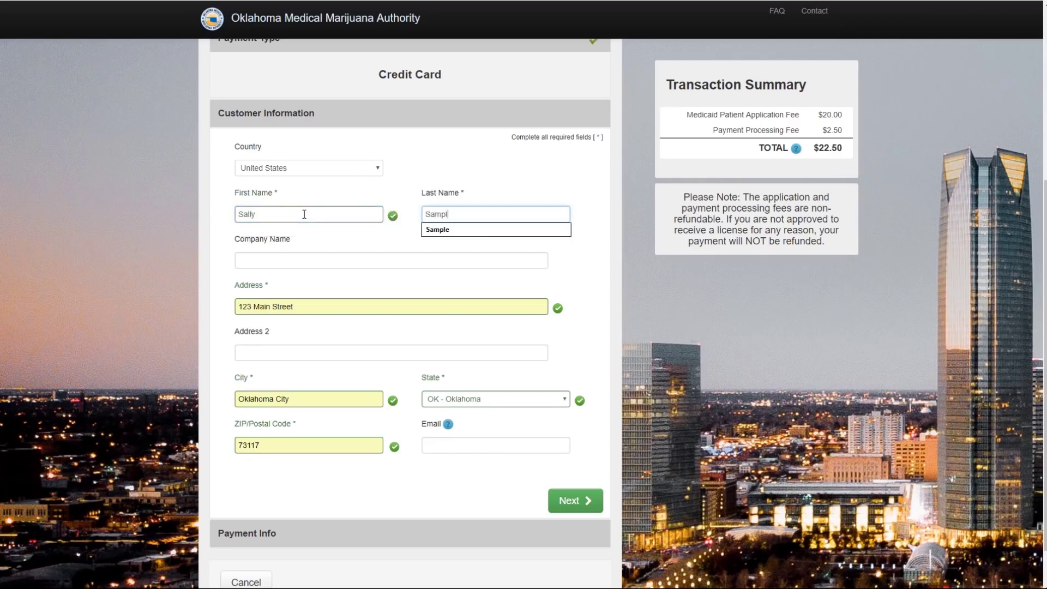
{"action": "left_click", "coordinate": [566, 267]}
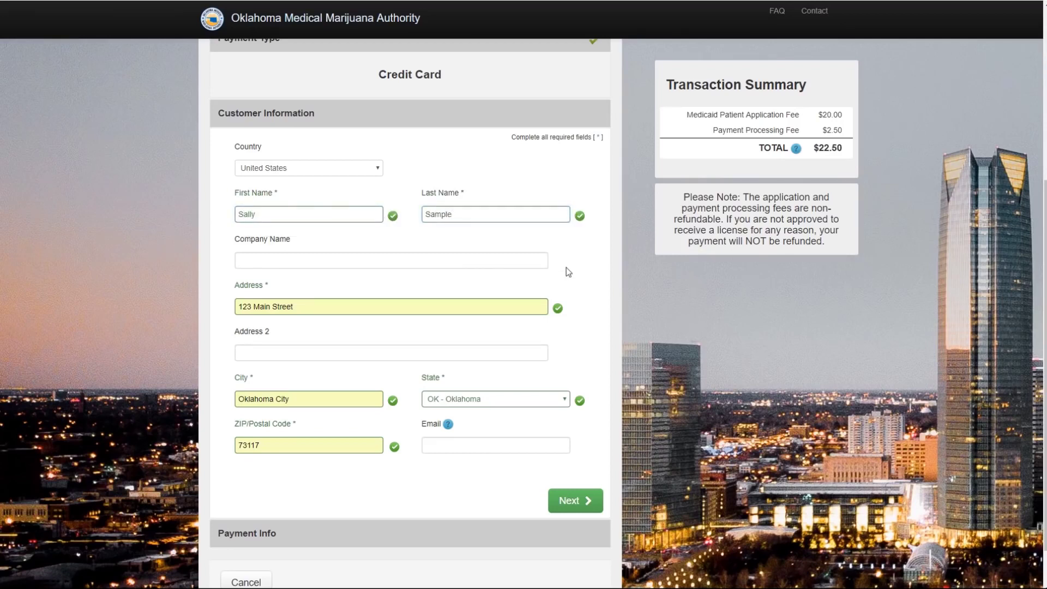
{"action": "scroll", "coordinate": [567, 274], "scroll_direction": "down", "scroll_amount": 1}
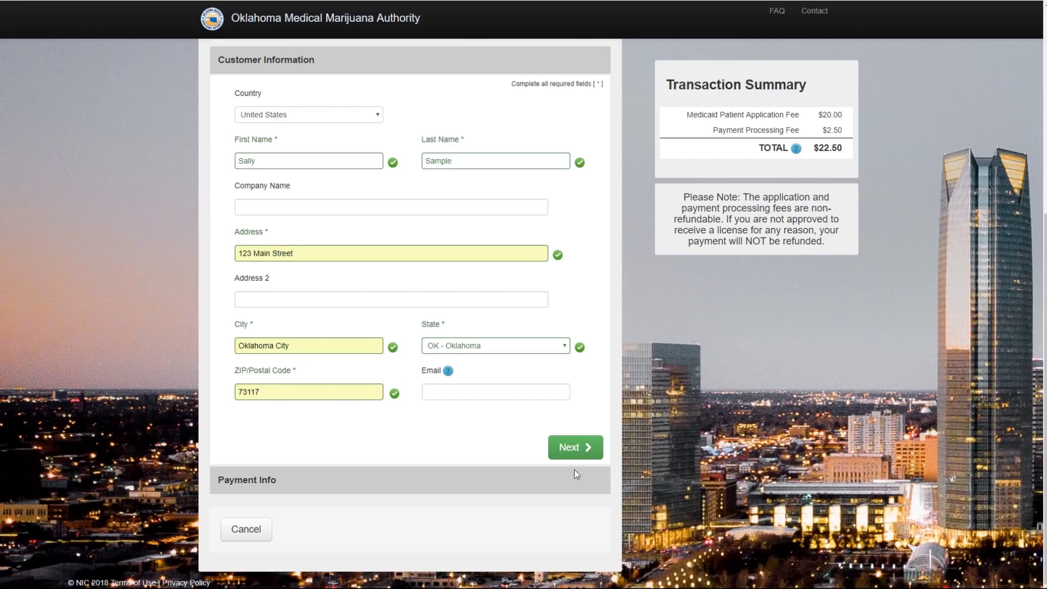
{"action": "left_click", "coordinate": [577, 447]}
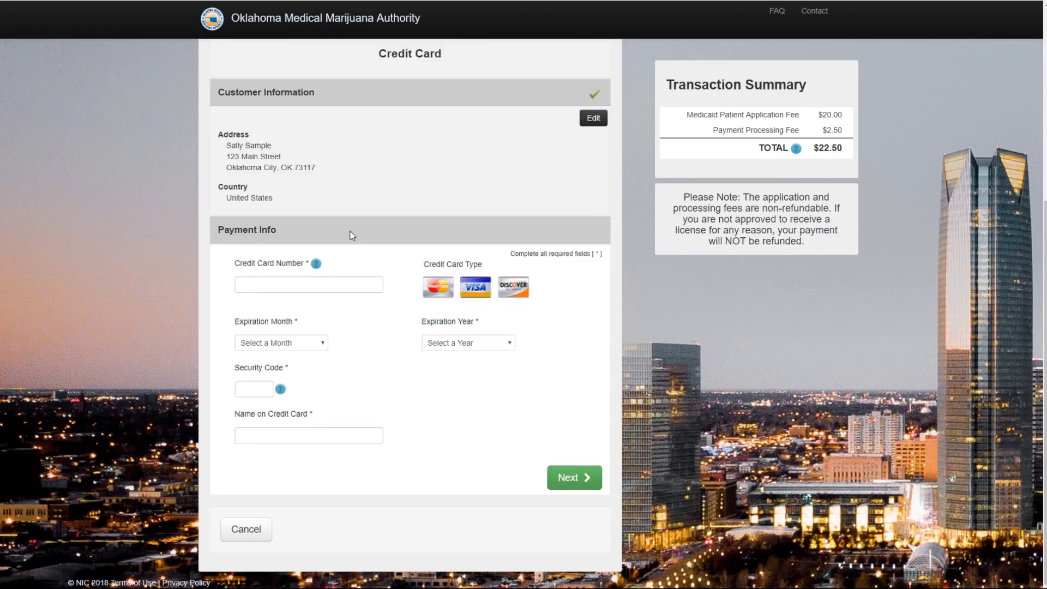
Enter the credit card number with a December 2020 expiration date.
{"action": "left_click", "coordinate": [315, 289]}
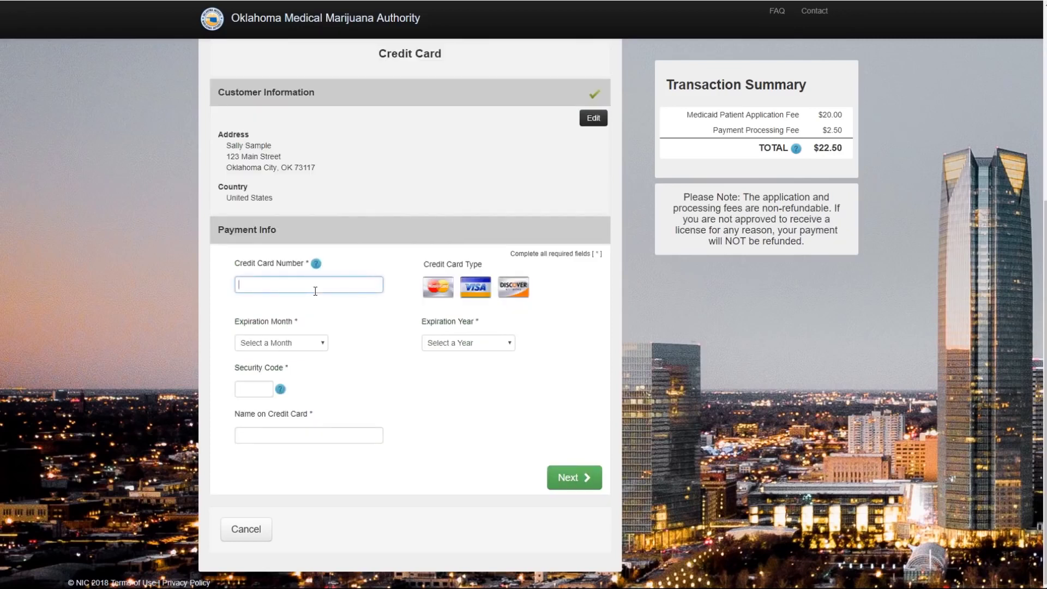
{"action": "left_click", "coordinate": [322, 343]}
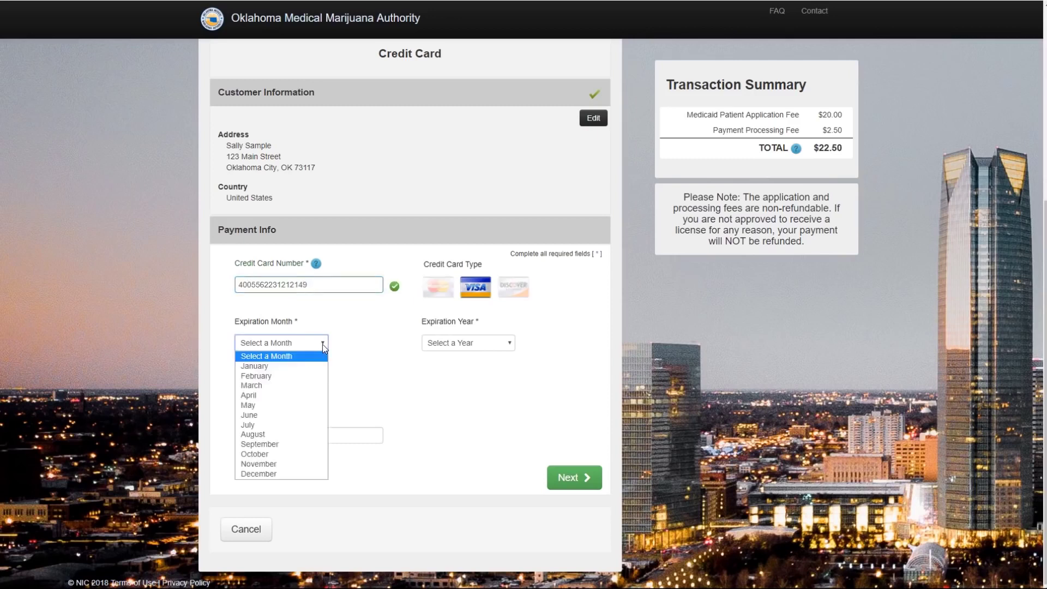
{"action": "left_click", "coordinate": [285, 474]}
{"action": "left_click", "coordinate": [506, 343]}
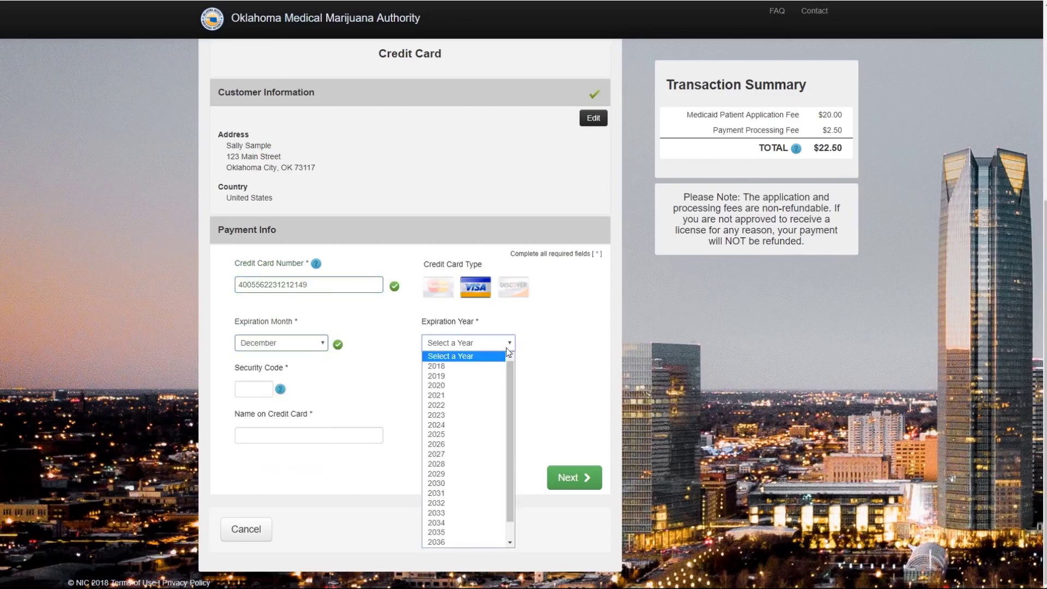
{"action": "left_click", "coordinate": [487, 386]}
Add the card security code and suggested cardholder name, then continue to payment review.
{"action": "left_click", "coordinate": [258, 389]}
{"action": "type", "text": "123"}
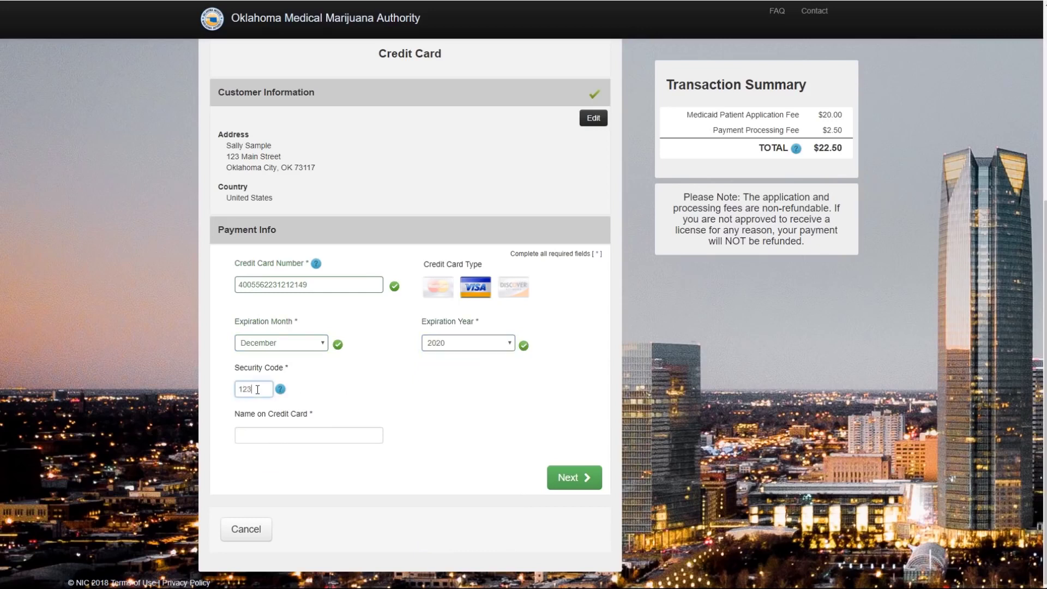
{"action": "left_click", "coordinate": [261, 439]}
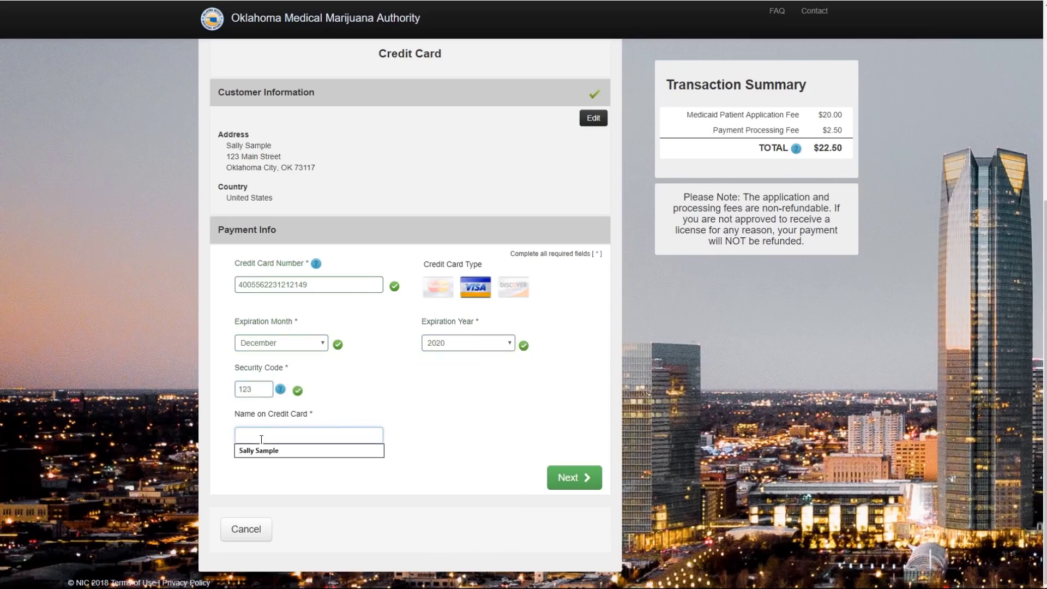
{"action": "left_click", "coordinate": [263, 451]}
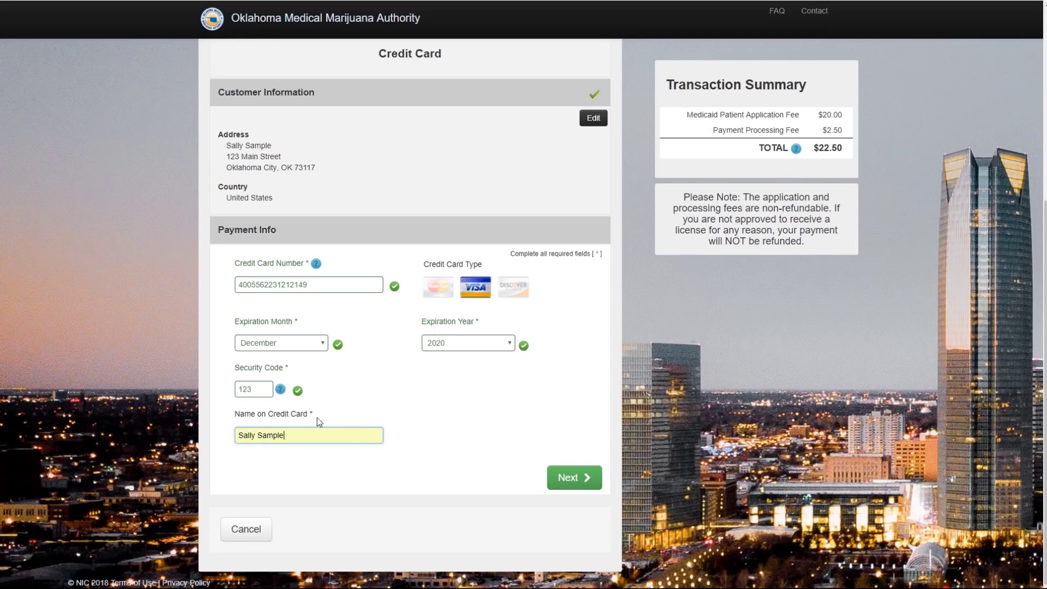
{"action": "left_click", "coordinate": [580, 479]}
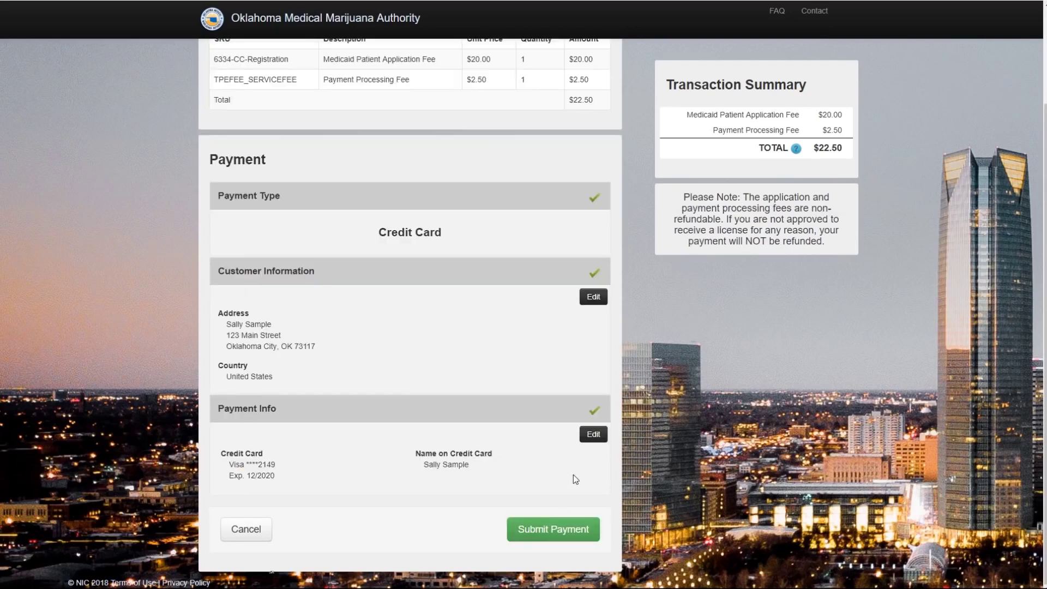
Submit the $22.50 credit card payment and confirm the charge.
{"action": "scroll", "coordinate": [555, 476], "scroll_direction": "up", "scroll_amount": 2}
{"action": "scroll", "coordinate": [554, 477], "scroll_direction": "down", "scroll_amount": 2}
{"action": "left_click", "coordinate": [556, 534]}
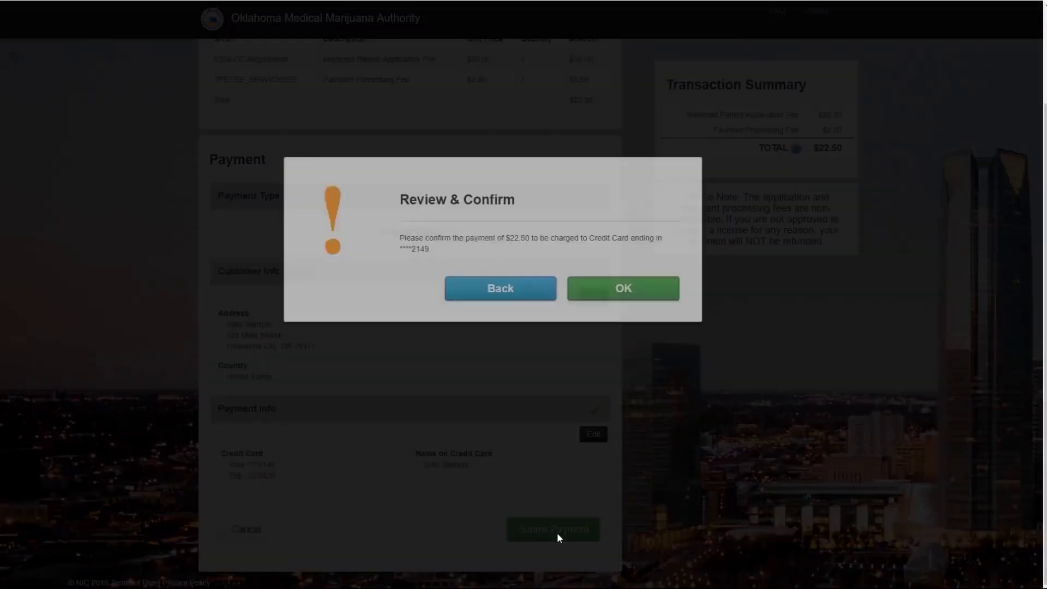
{"action": "left_click", "coordinate": [630, 295]}
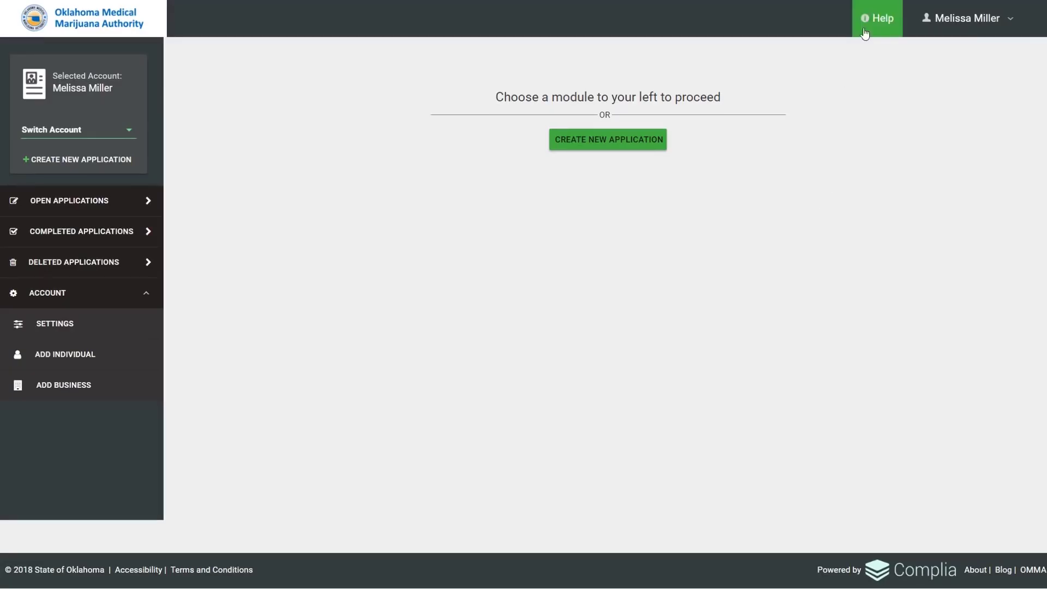
Open Help and scroll through the training material user guide PDF.
{"action": "left_click", "coordinate": [872, 24]}
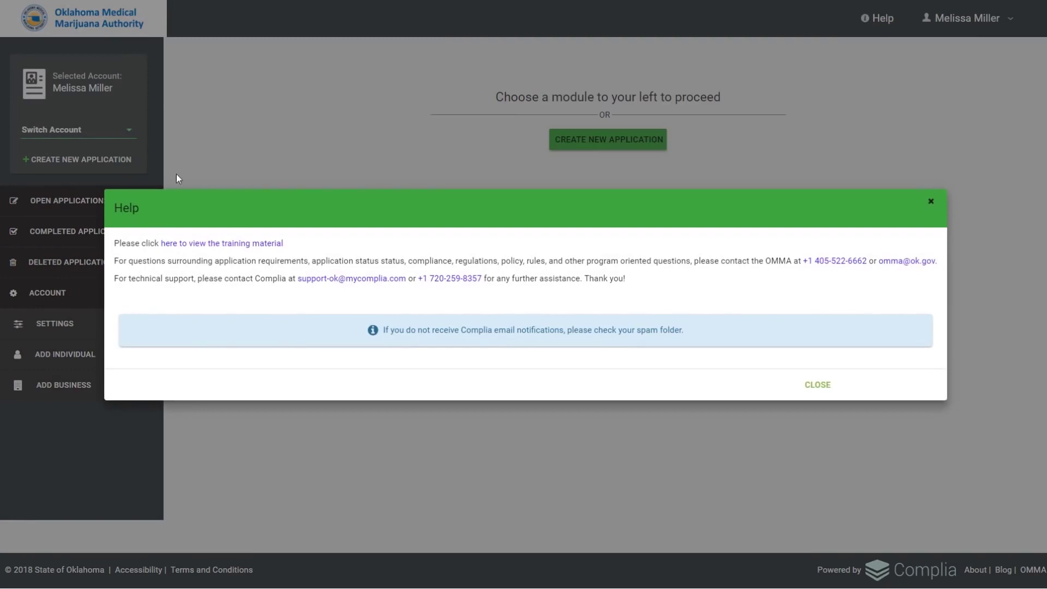
{"action": "left_click", "coordinate": [233, 248]}
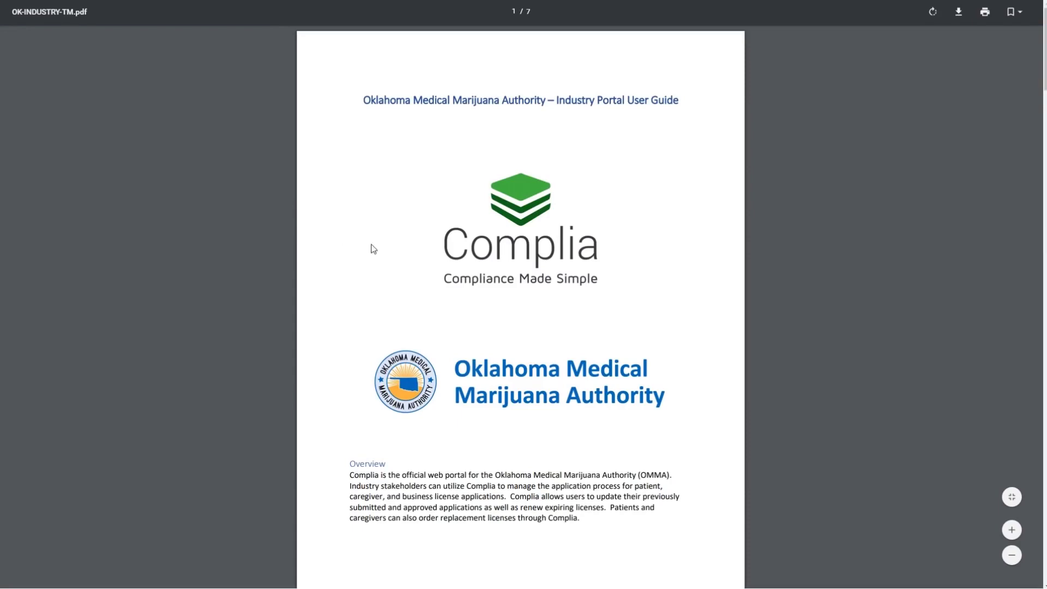
{"action": "scroll", "coordinate": [594, 250], "scroll_direction": "down", "scroll_amount": 4}
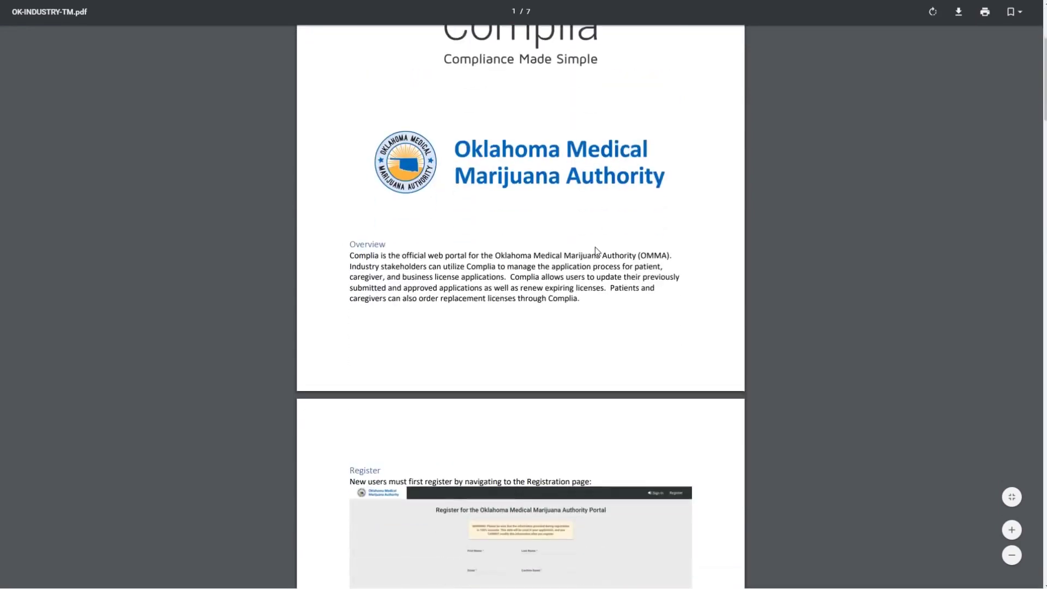
{"action": "scroll", "coordinate": [595, 251], "scroll_direction": "down", "scroll_amount": 7}
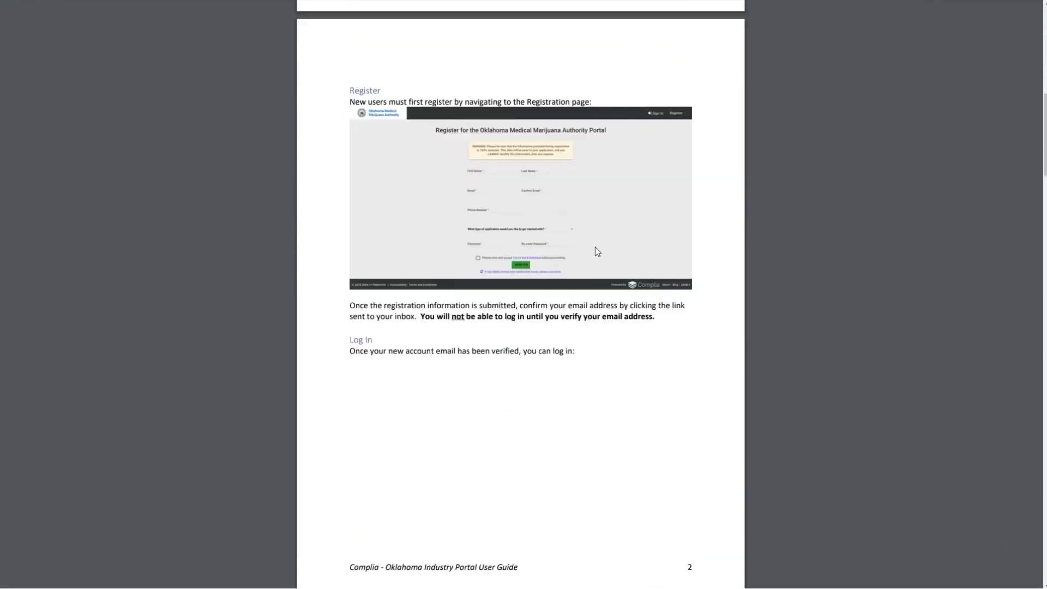
{"action": "scroll", "coordinate": [596, 248], "scroll_direction": "down", "scroll_amount": 5}
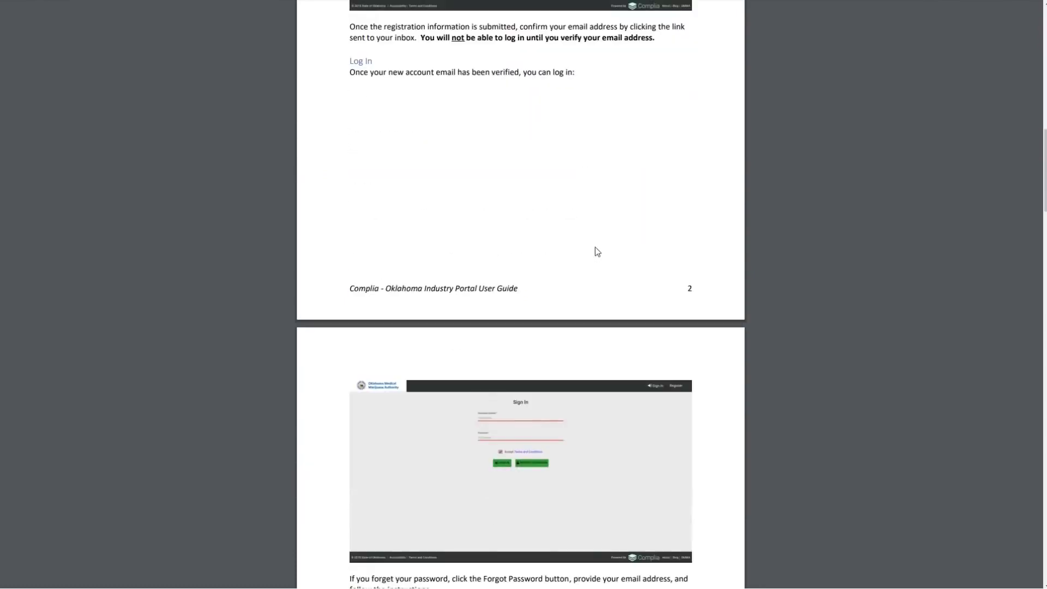
Return to the Oklahoma MMA Portal in full screen and close the Help window.
{"action": "key", "text": "F11"}
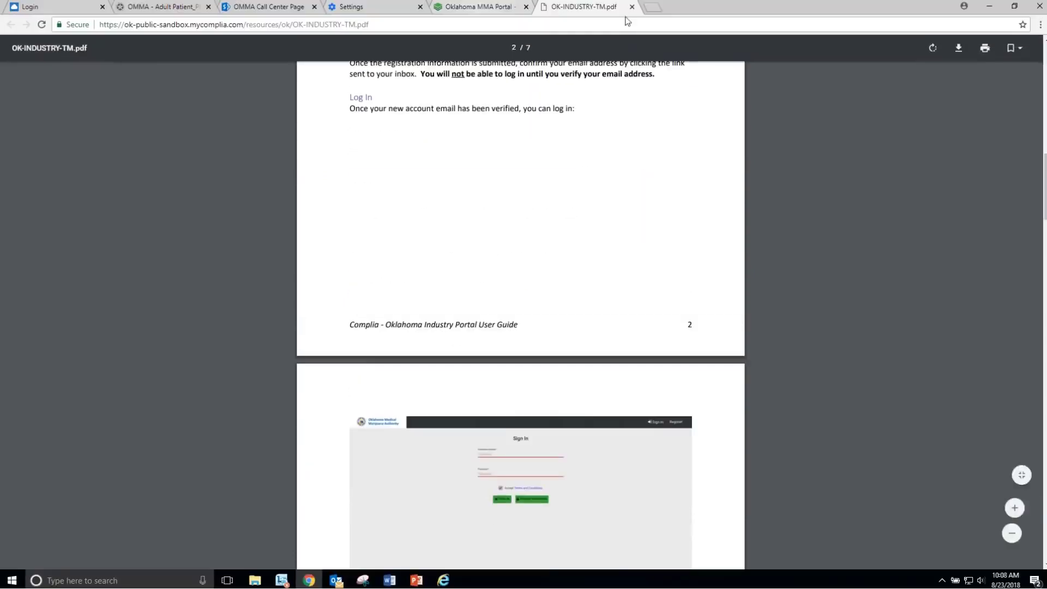
{"action": "left_click", "coordinate": [494, 7]}
{"action": "key", "text": "F11"}
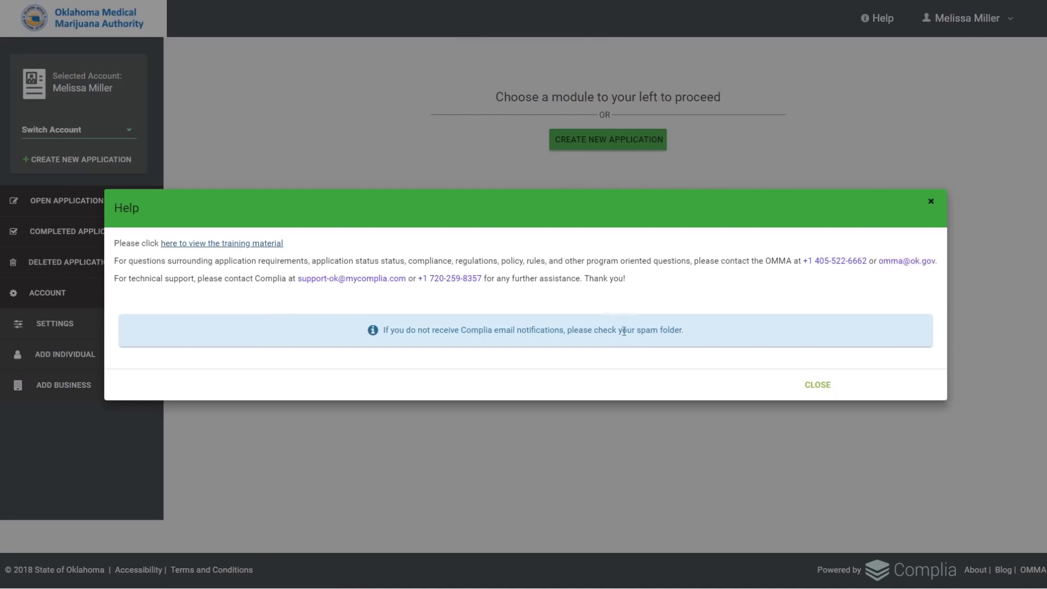
{"action": "left_click", "coordinate": [827, 386]}
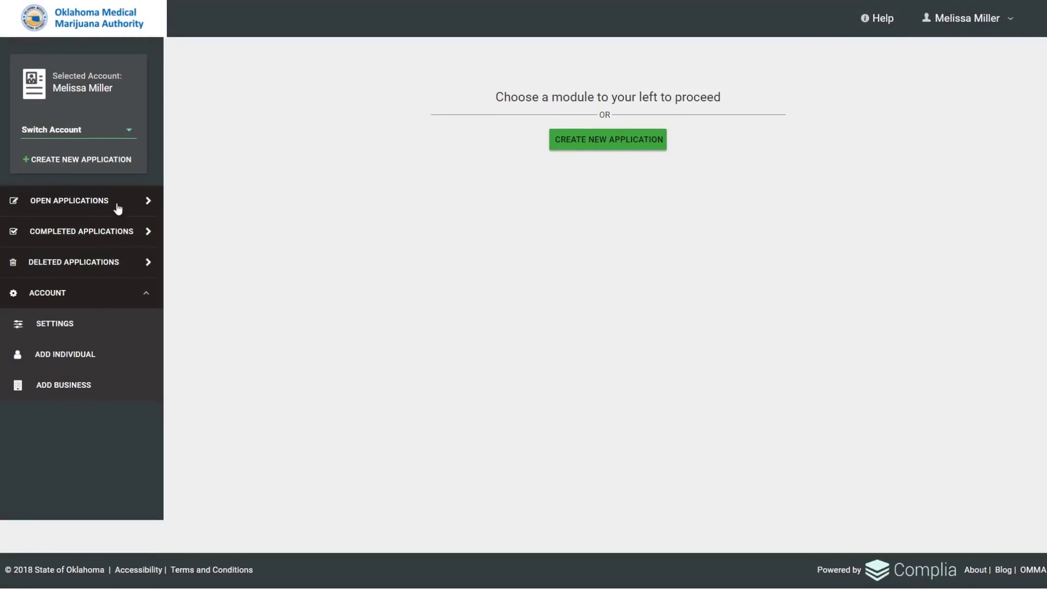
List the two open New Patient Registrations and start adding an individual account.
{"action": "left_click", "coordinate": [147, 204]}
{"action": "left_click", "coordinate": [129, 261]}
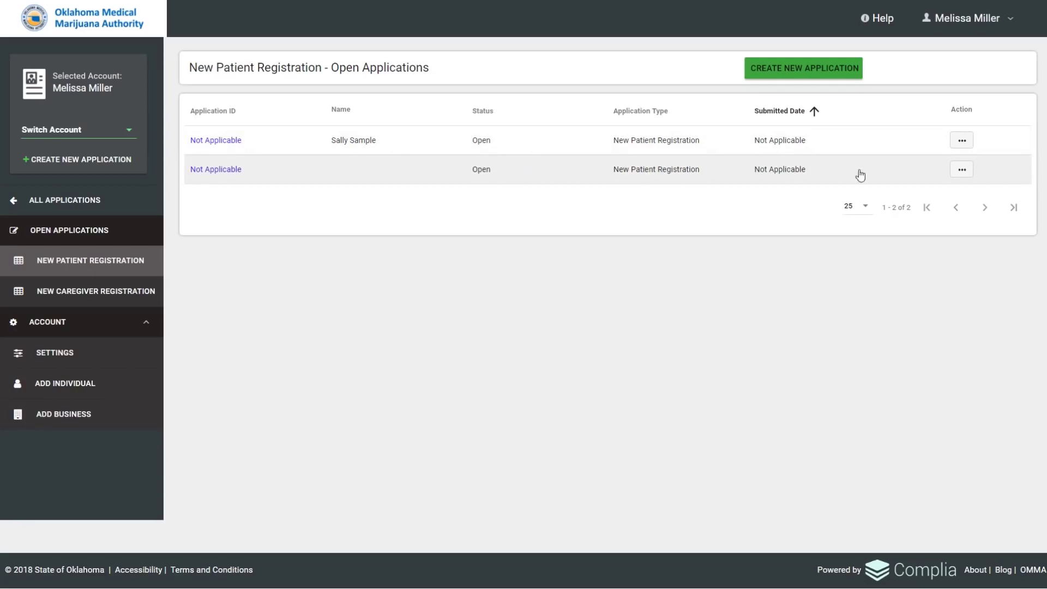
{"action": "left_click", "coordinate": [962, 170]}
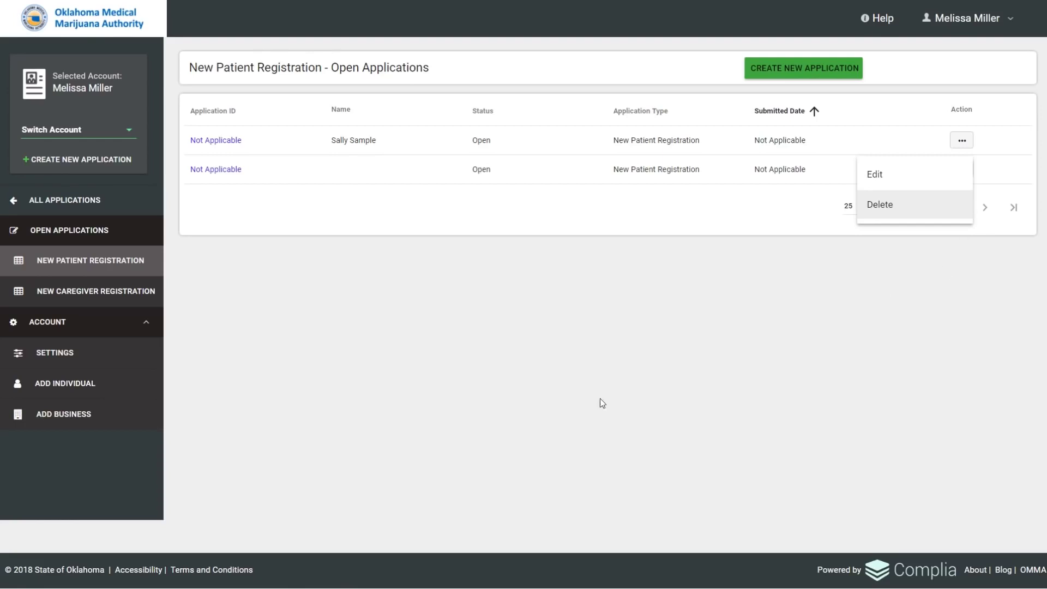
{"action": "left_click", "coordinate": [64, 383]}
{"action": "left_click", "coordinate": [66, 385]}
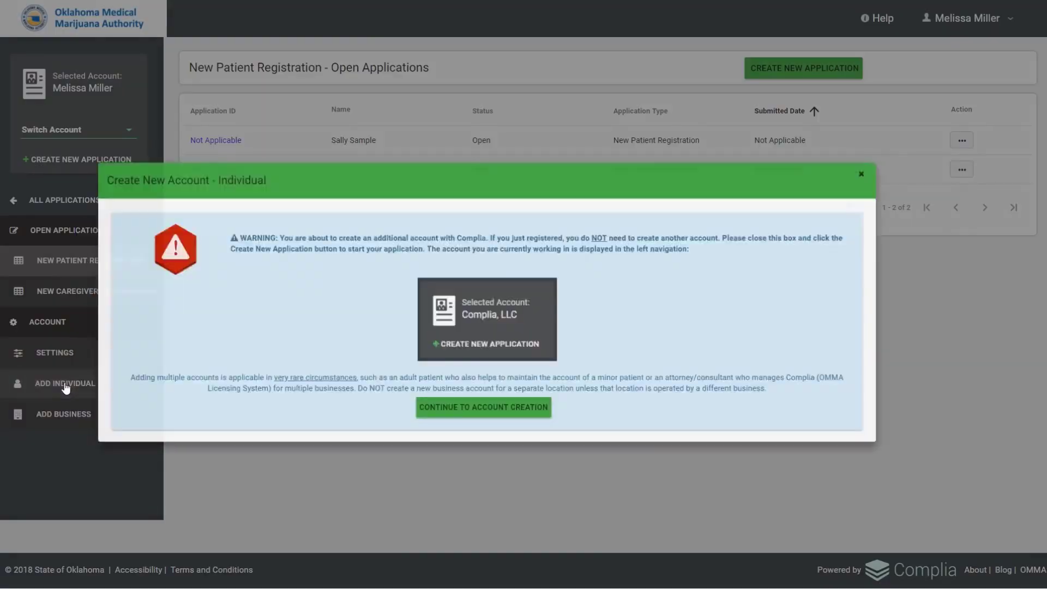
Enter a sample first and last name in the individual account form, then close it unsaved.
{"action": "left_click", "coordinate": [512, 408]}
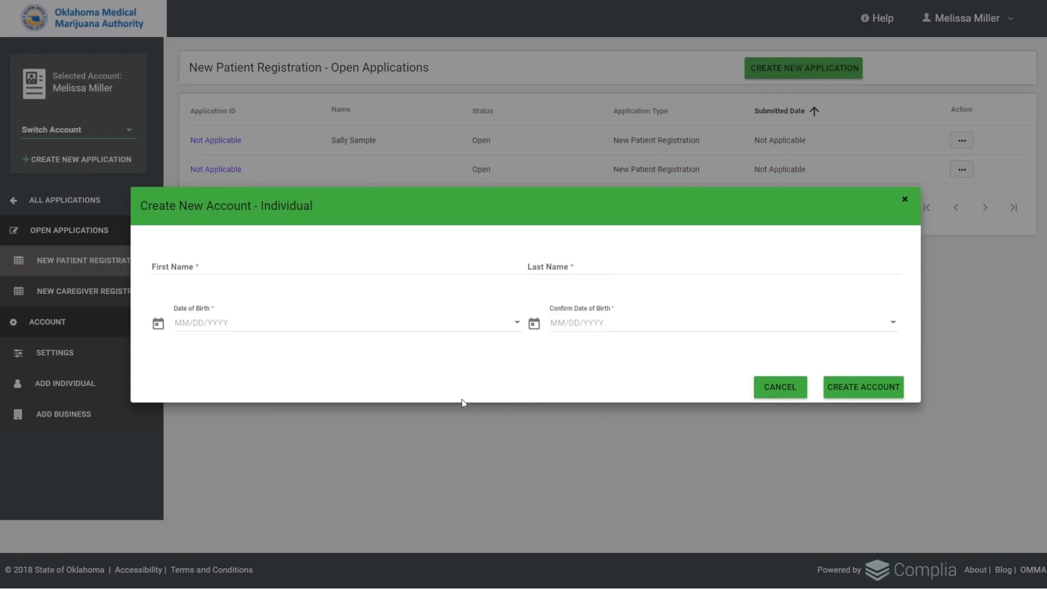
{"action": "left_click", "coordinate": [174, 266]}
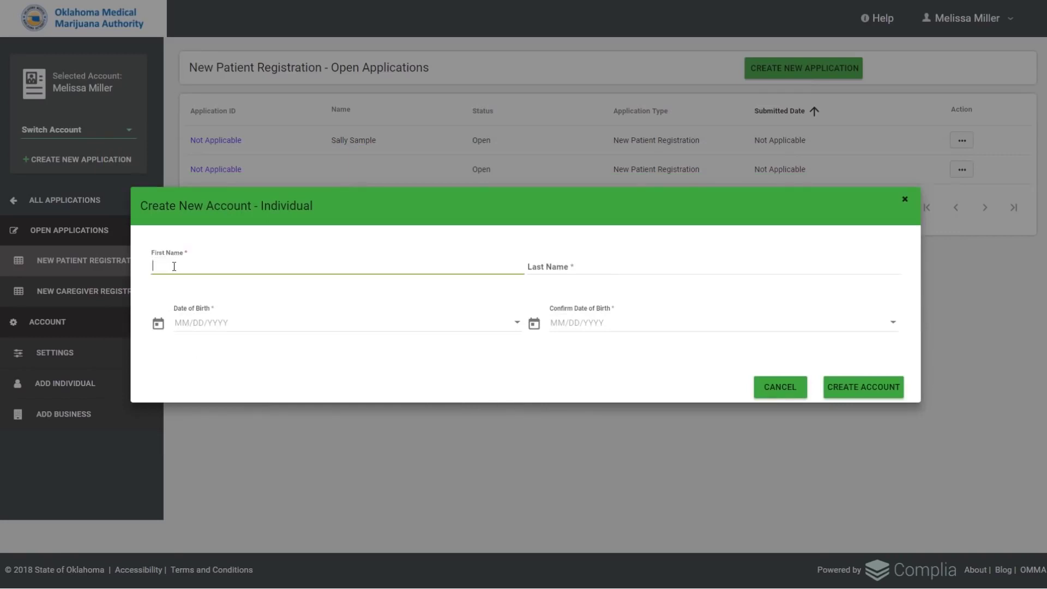
{"action": "type", "text": "Grandpa"}
{"action": "key", "text": "Tab"}
{"action": "type", "text": "Sample"}
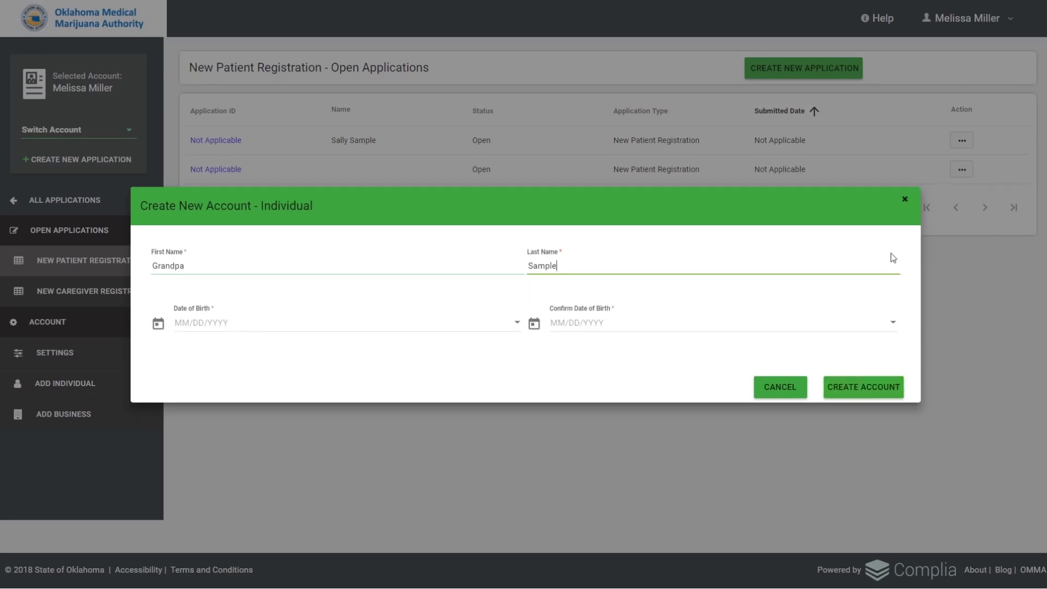
{"action": "left_click", "coordinate": [905, 199]}
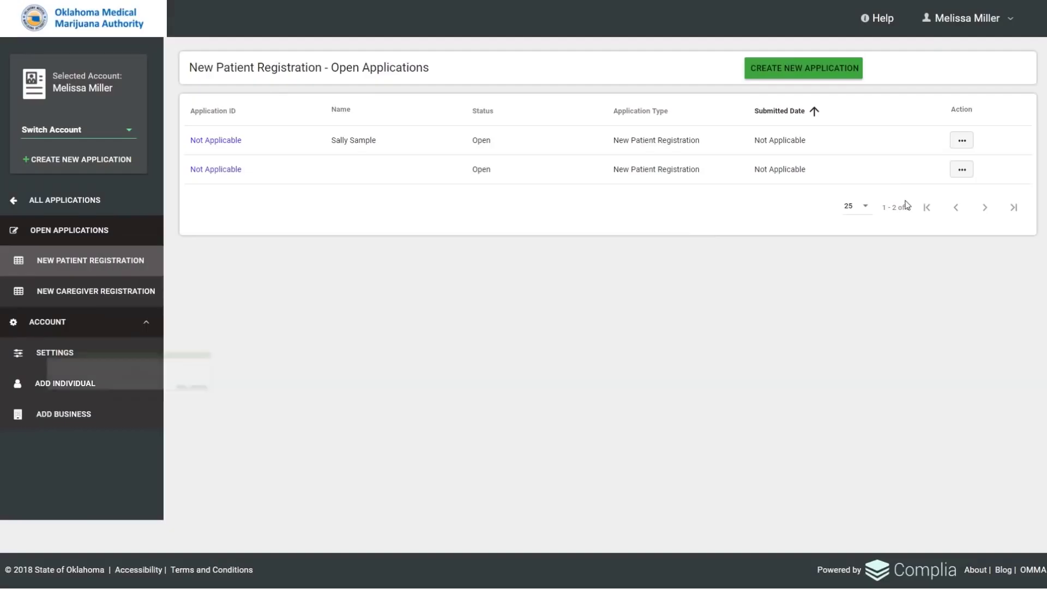
Open the new business account form, enter LLC as business name, then close it.
{"action": "left_click", "coordinate": [56, 414]}
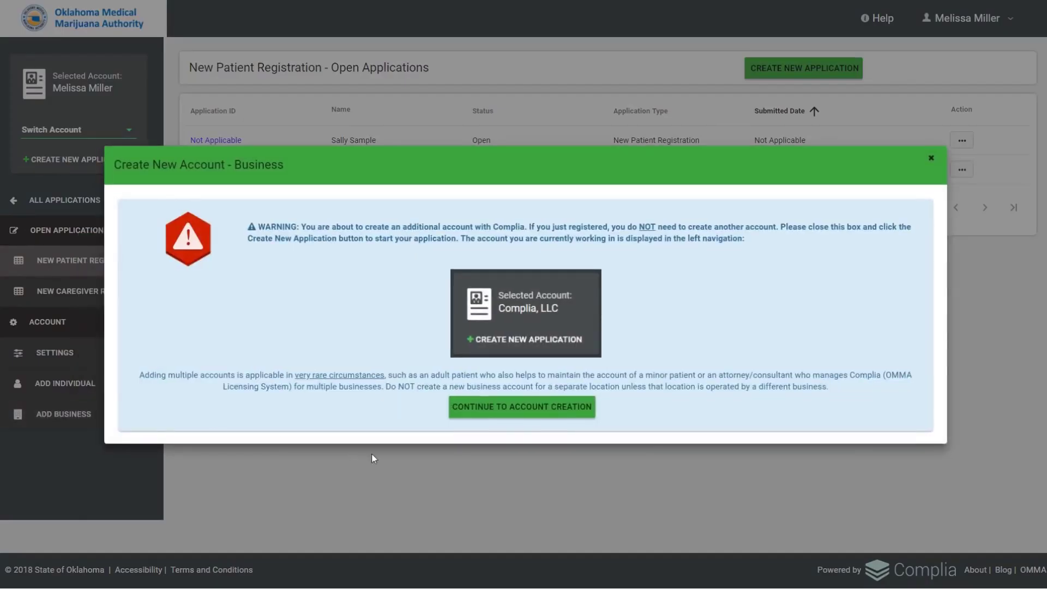
{"action": "left_click", "coordinate": [487, 416]}
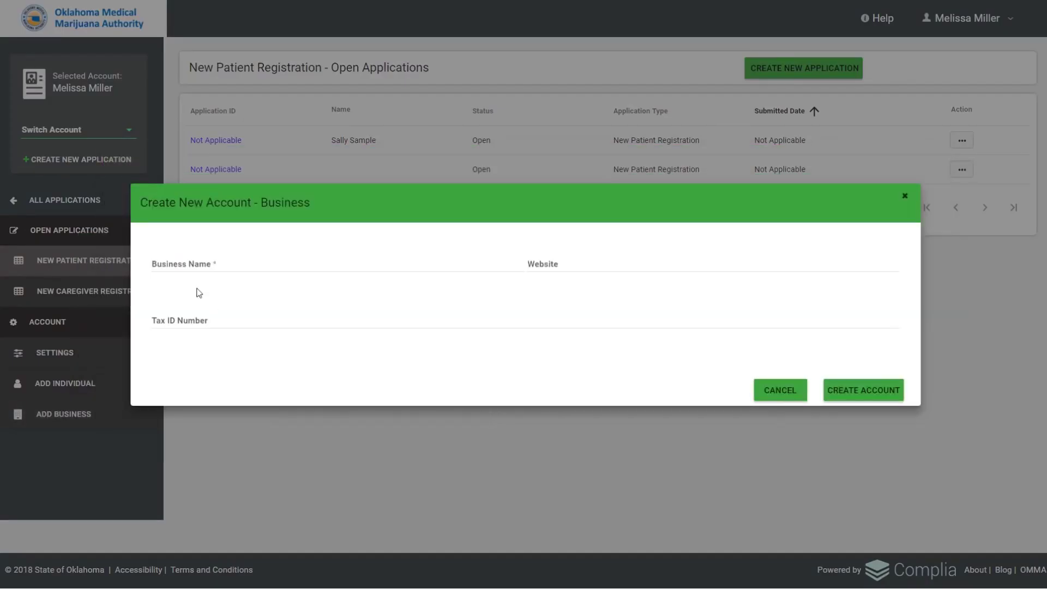
{"action": "left_click", "coordinate": [179, 262]}
{"action": "type", "text": "LLC"}
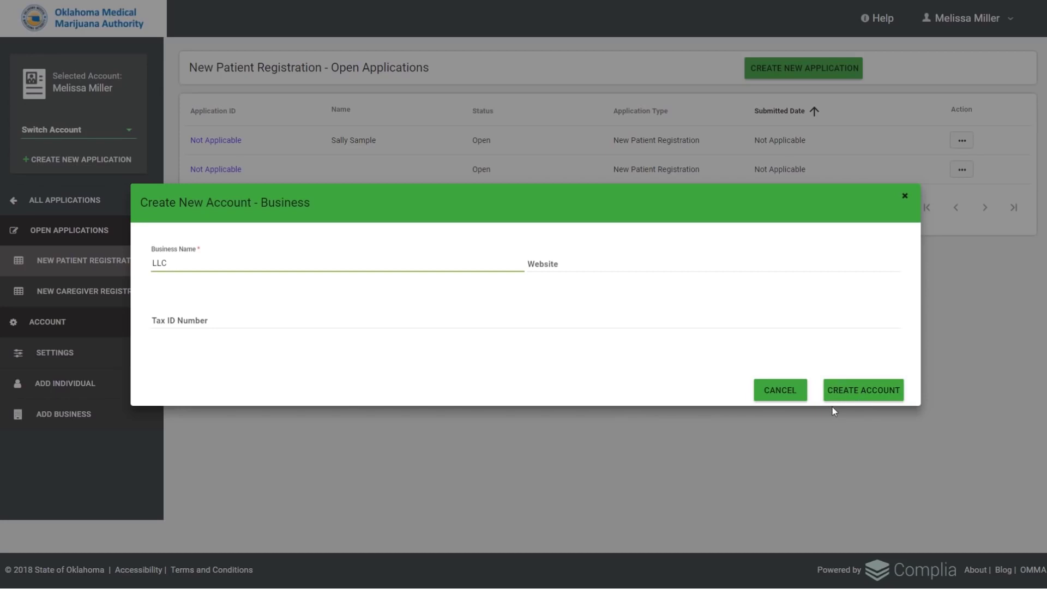
{"action": "left_click", "coordinate": [907, 198]}
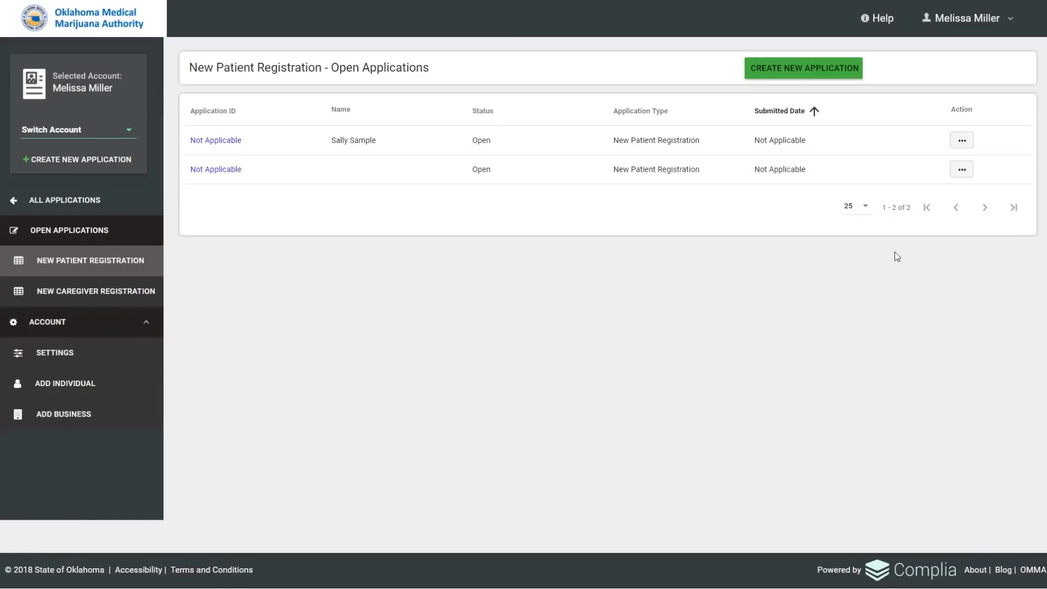
Switch the active account to LLC and confirm the change.
{"action": "left_click", "coordinate": [130, 135]}
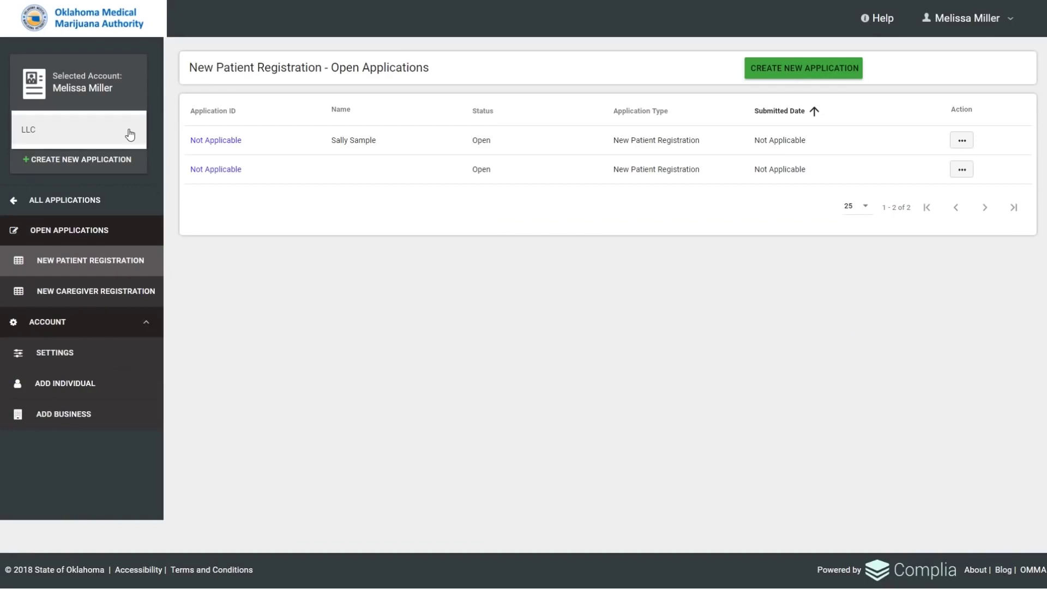
{"action": "left_click", "coordinate": [60, 139]}
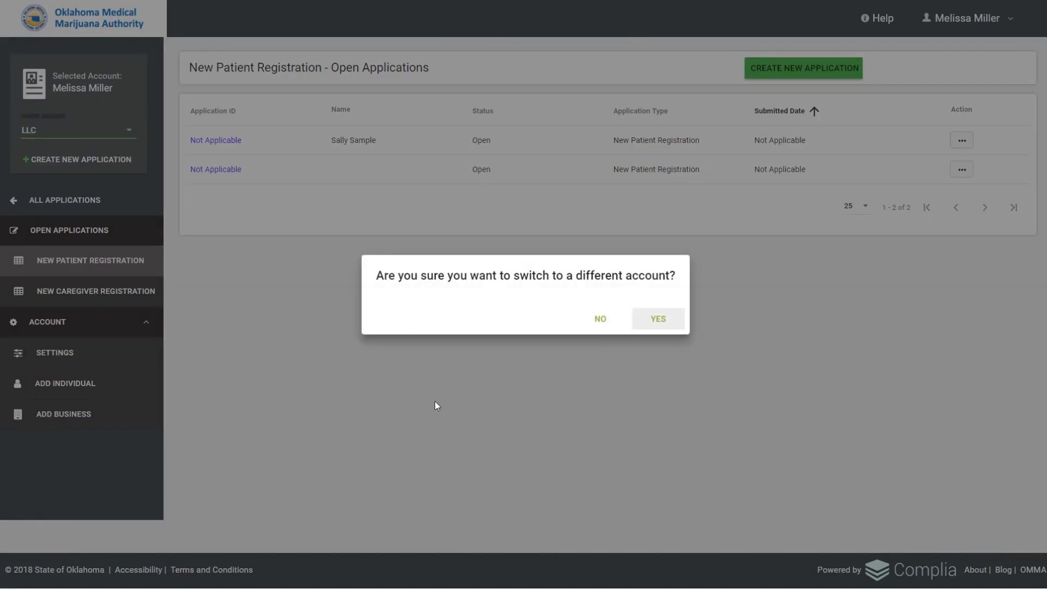
{"action": "left_click", "coordinate": [659, 320]}
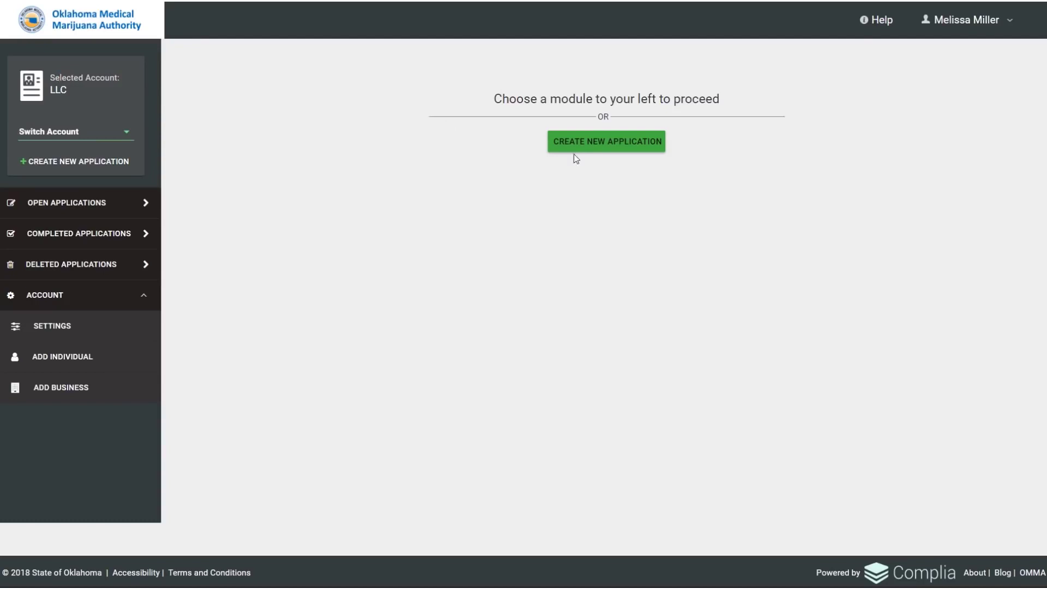
Create a new application of type New Business License.
{"action": "left_click", "coordinate": [589, 149]}
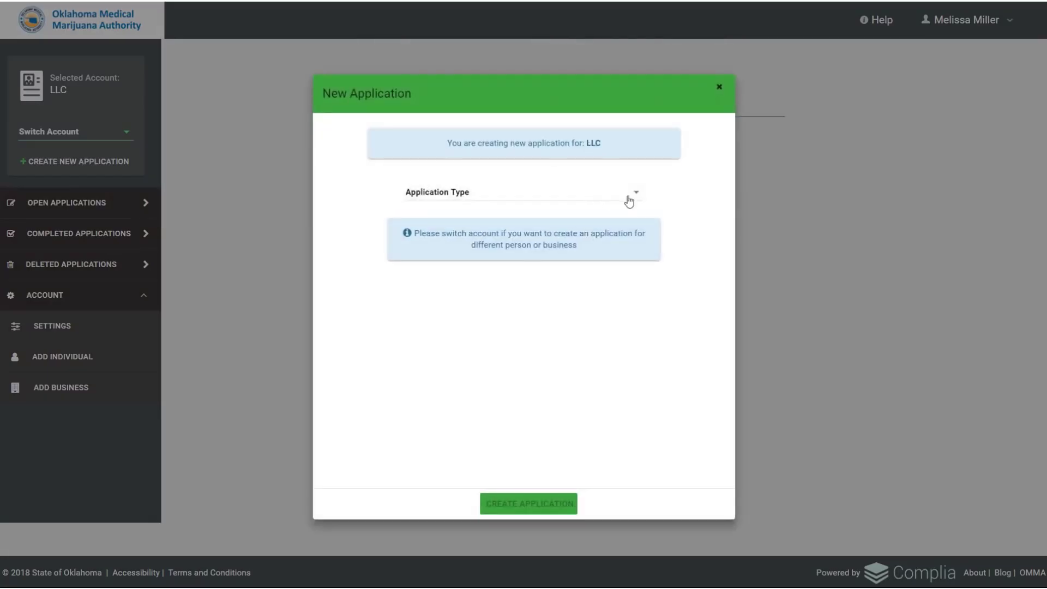
{"action": "left_click", "coordinate": [636, 194]}
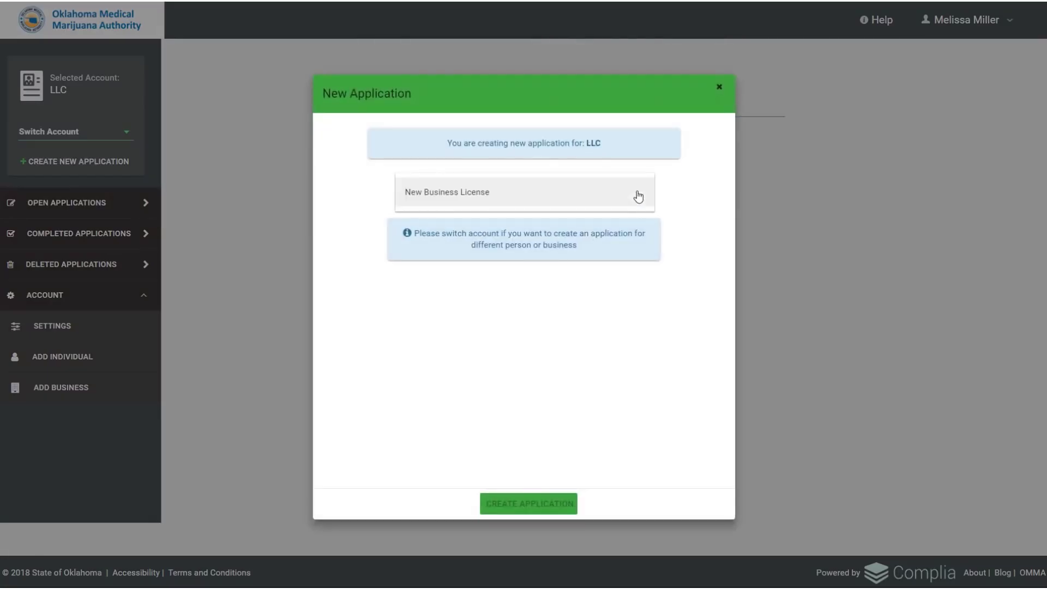
{"action": "left_click", "coordinate": [581, 202]}
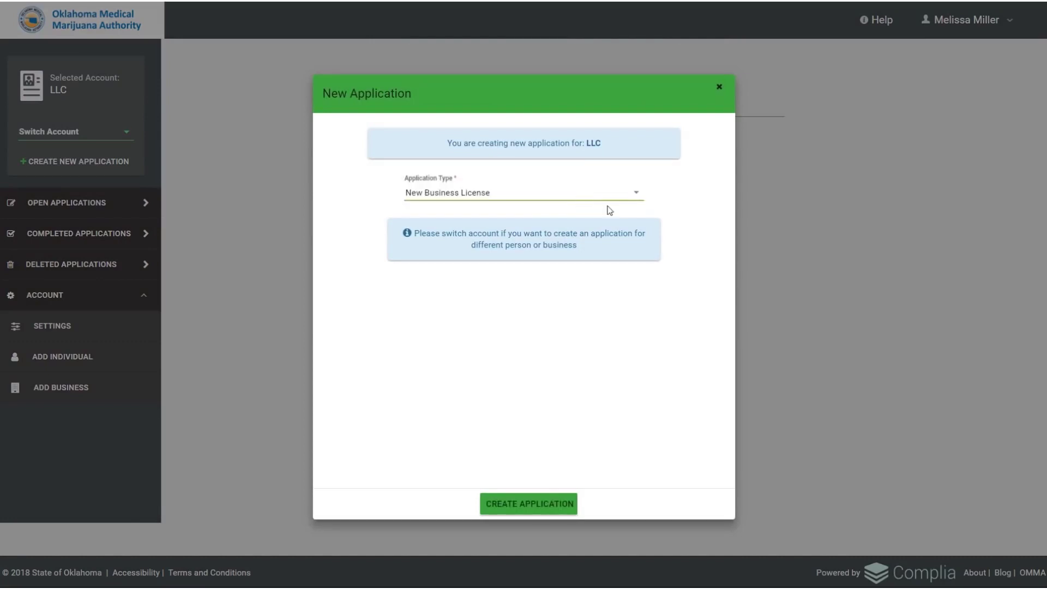
{"action": "left_click", "coordinate": [565, 508]}
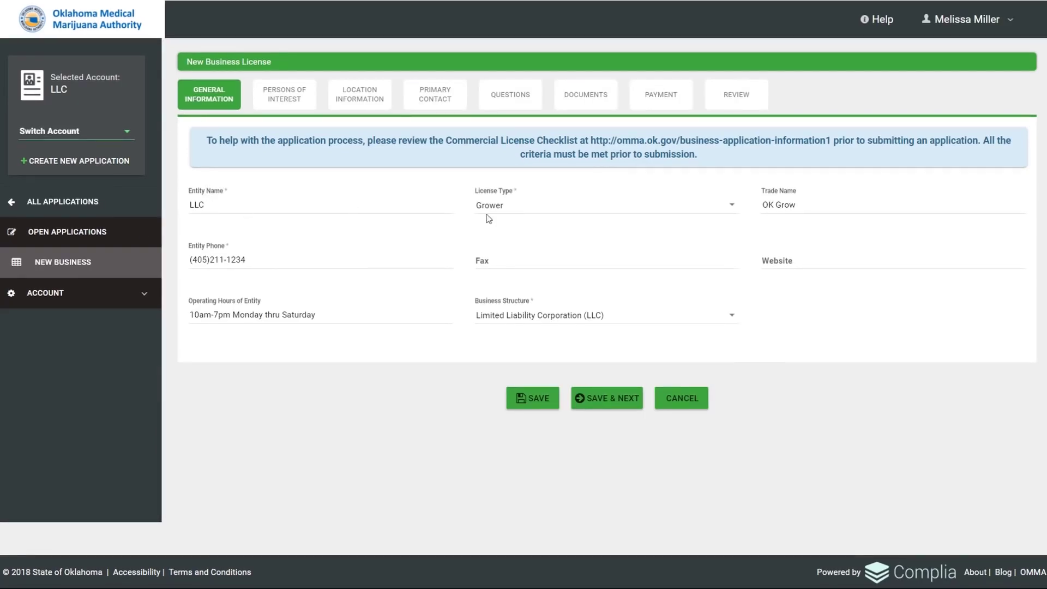
Keep license type Grower and business structure LLC, then save the general information.
{"action": "left_click", "coordinate": [734, 209]}
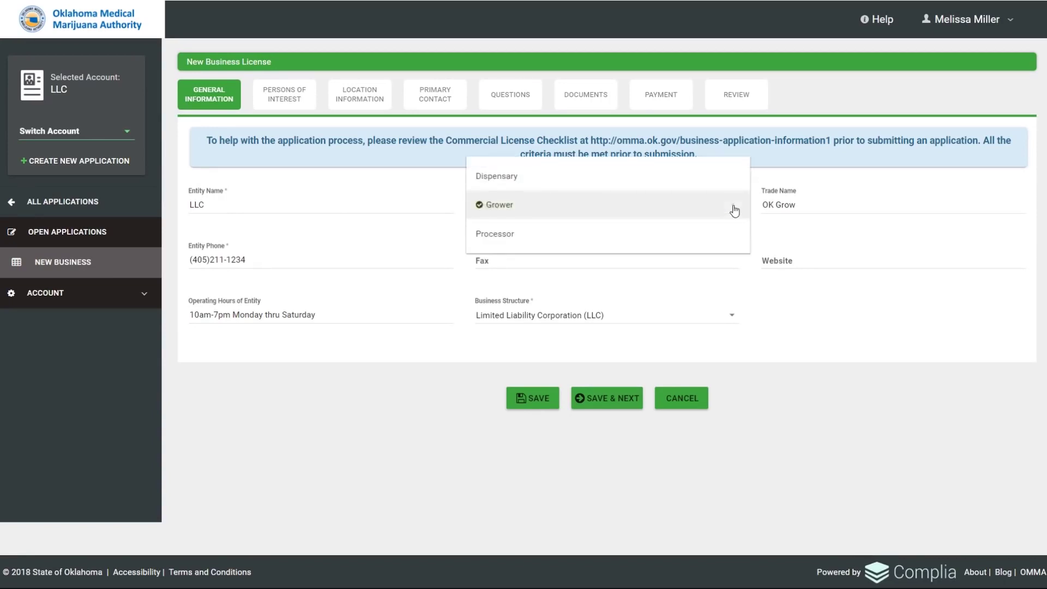
{"action": "left_click", "coordinate": [734, 210]}
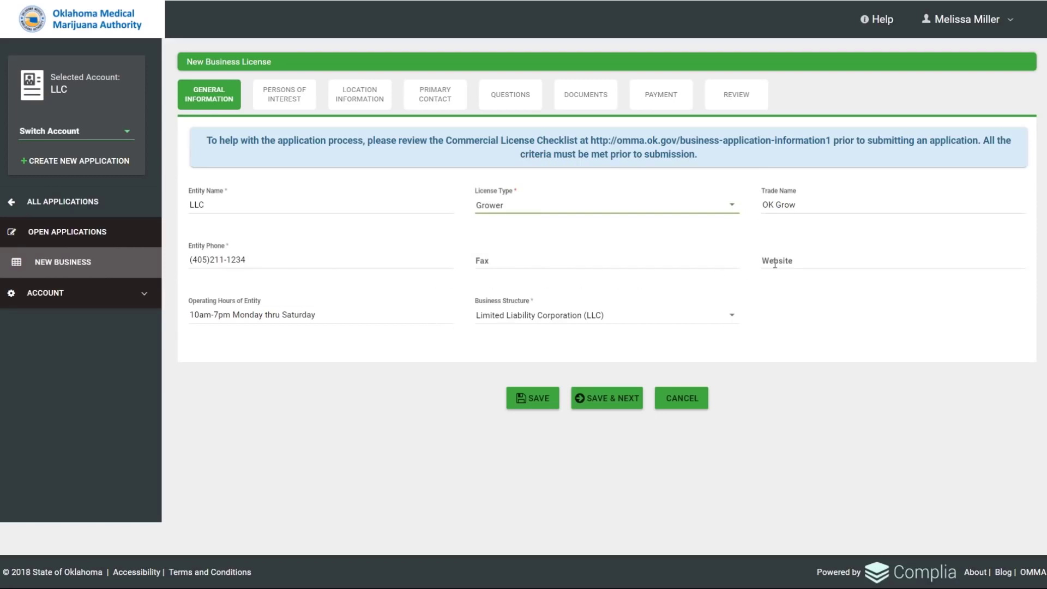
{"action": "left_click", "coordinate": [730, 319]}
{"action": "left_click", "coordinate": [730, 318]}
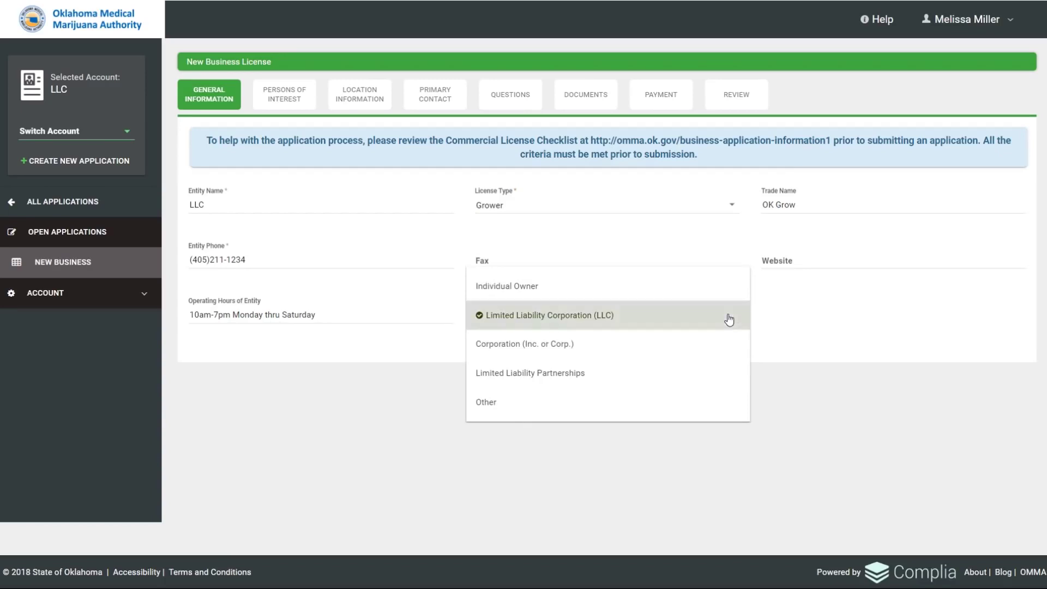
{"action": "left_click", "coordinate": [608, 403]}
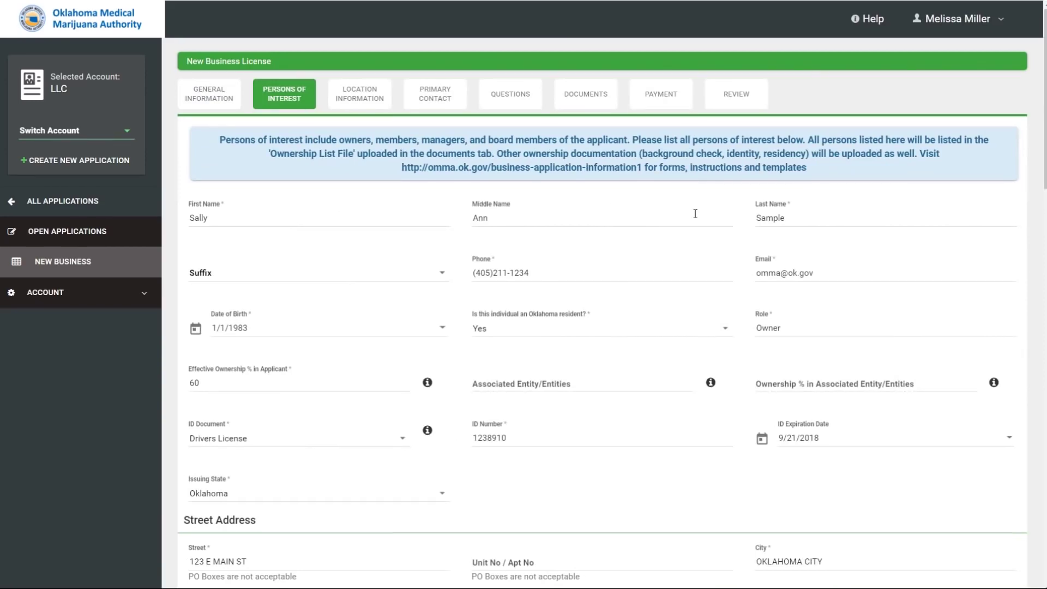
{"action": "scroll", "coordinate": [695, 214], "scroll_direction": "down", "scroll_amount": 2}
{"action": "scroll", "coordinate": [695, 219], "scroll_direction": "down", "scroll_amount": 1}
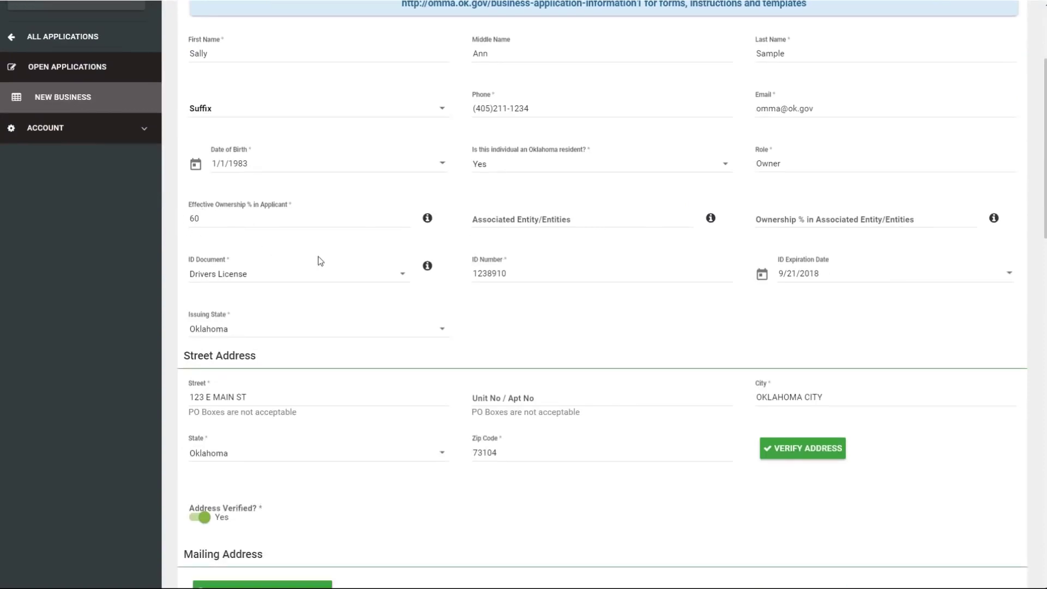
{"action": "scroll", "coordinate": [543, 279], "scroll_direction": "down", "scroll_amount": 1}
{"action": "scroll", "coordinate": [544, 280], "scroll_direction": "down", "scroll_amount": 3}
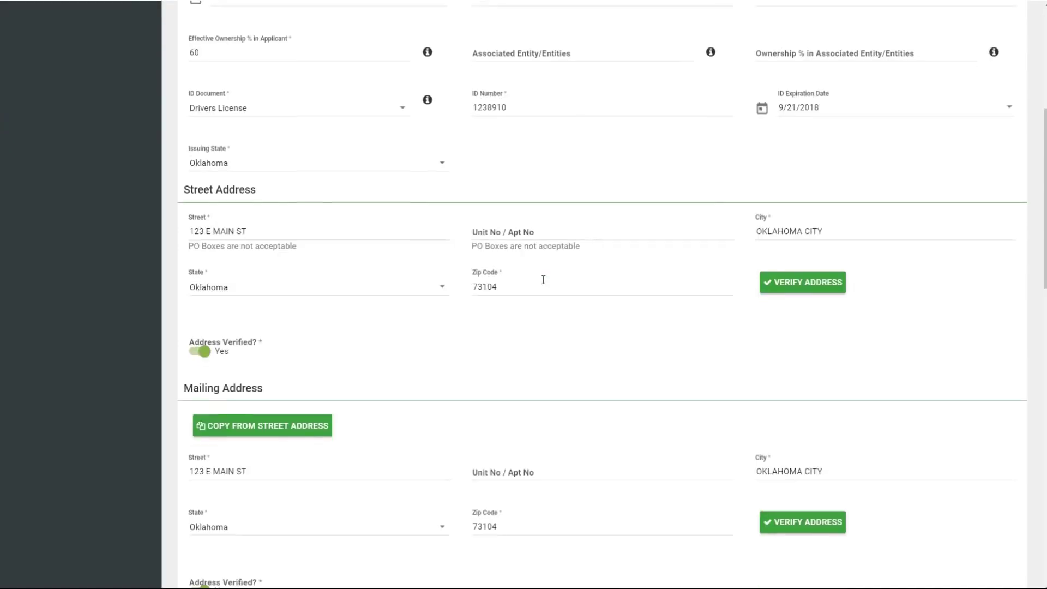
{"action": "scroll", "coordinate": [545, 284], "scroll_direction": "down", "scroll_amount": 4}
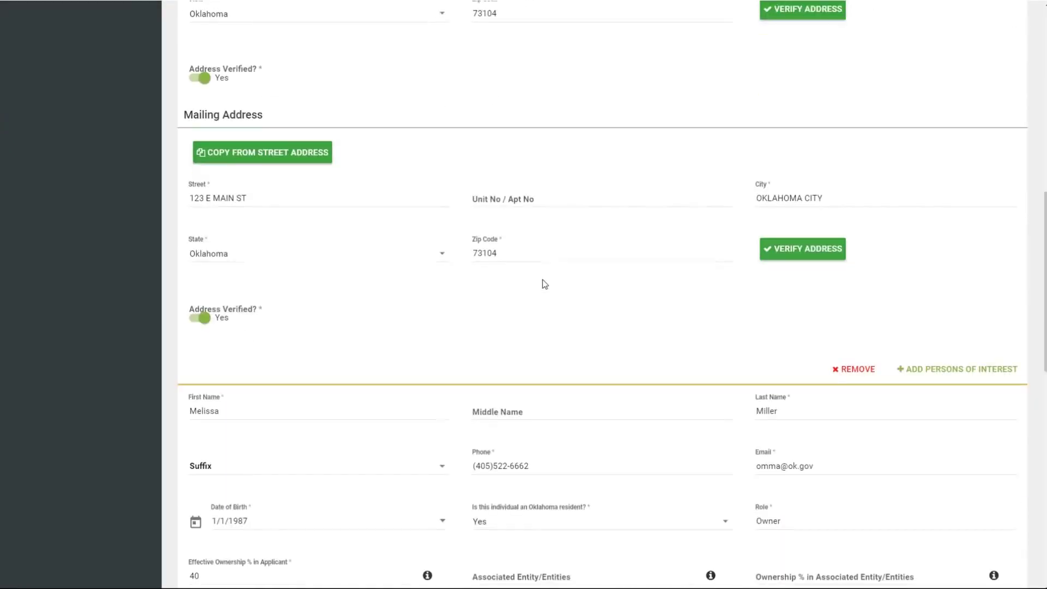
{"action": "scroll", "coordinate": [544, 283], "scroll_direction": "down", "scroll_amount": 3}
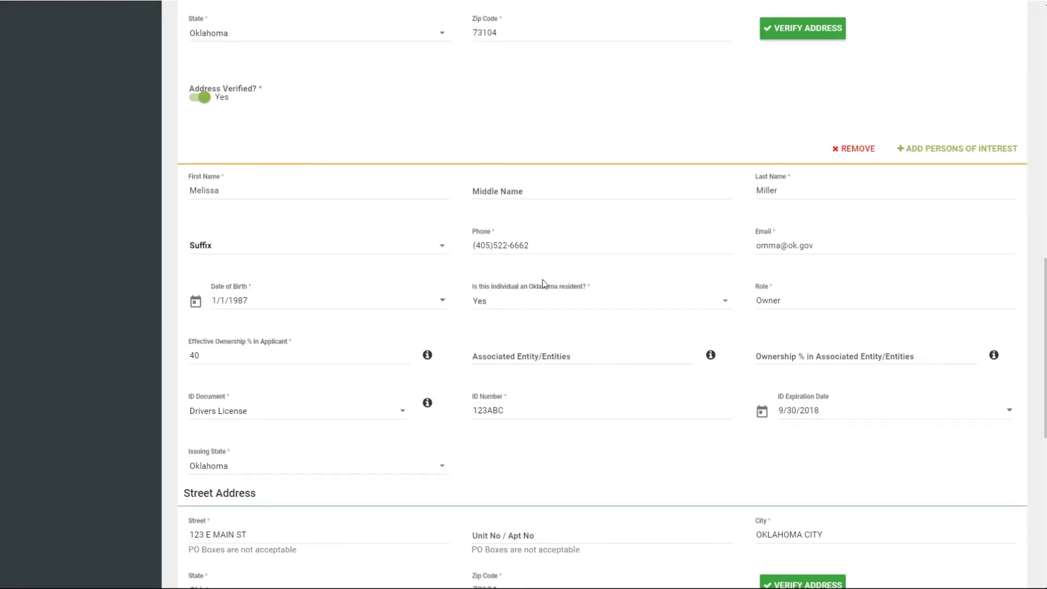
{"action": "scroll", "coordinate": [543, 283], "scroll_direction": "down", "scroll_amount": 1}
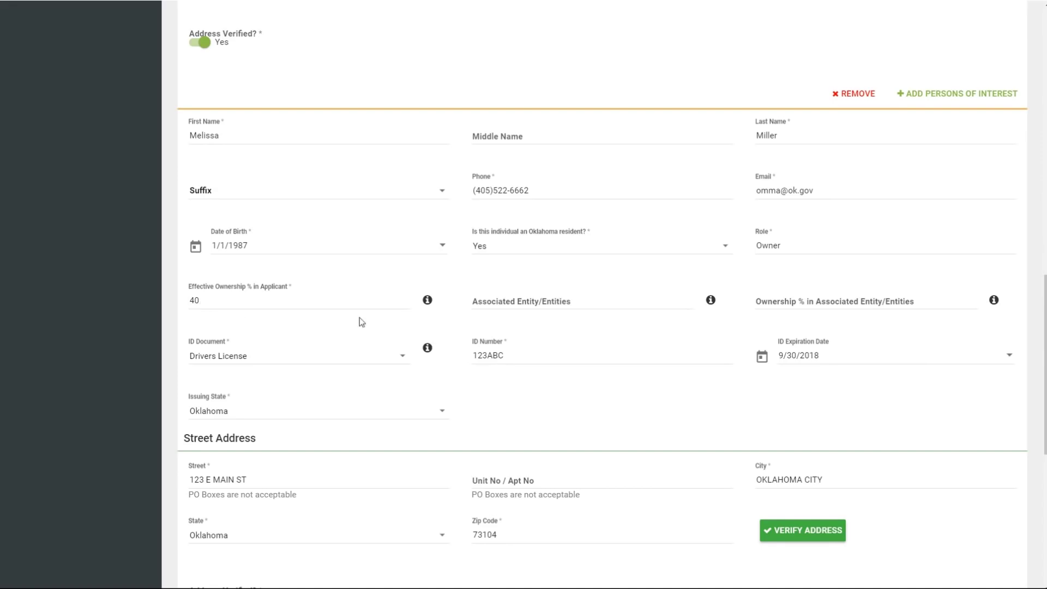
{"action": "scroll", "coordinate": [634, 335], "scroll_direction": "down", "scroll_amount": 3}
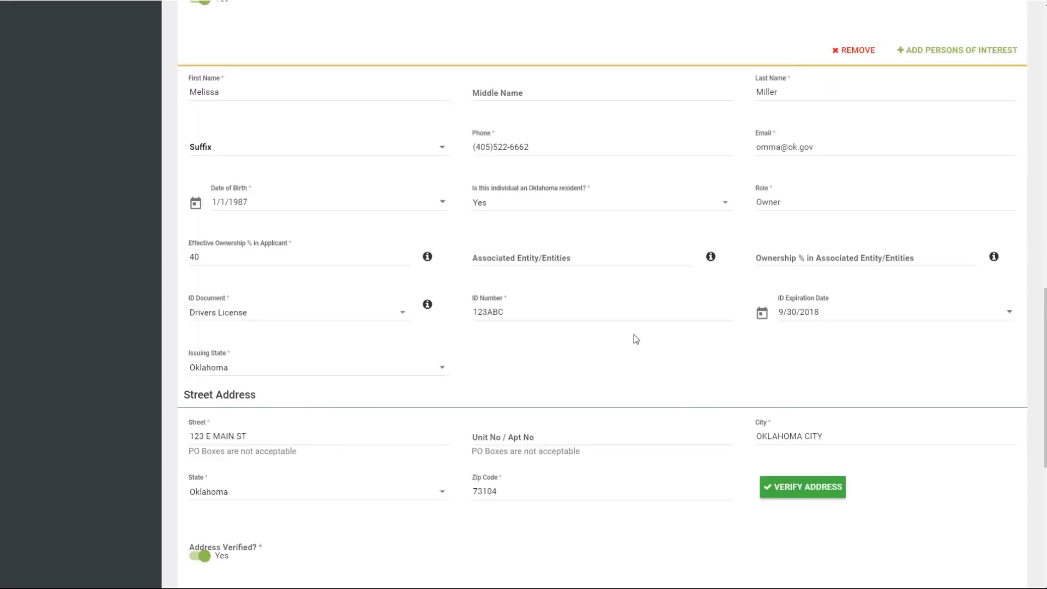
{"action": "scroll", "coordinate": [636, 339], "scroll_direction": "down", "scroll_amount": 1}
{"action": "scroll", "coordinate": [633, 335], "scroll_direction": "down", "scroll_amount": 4}
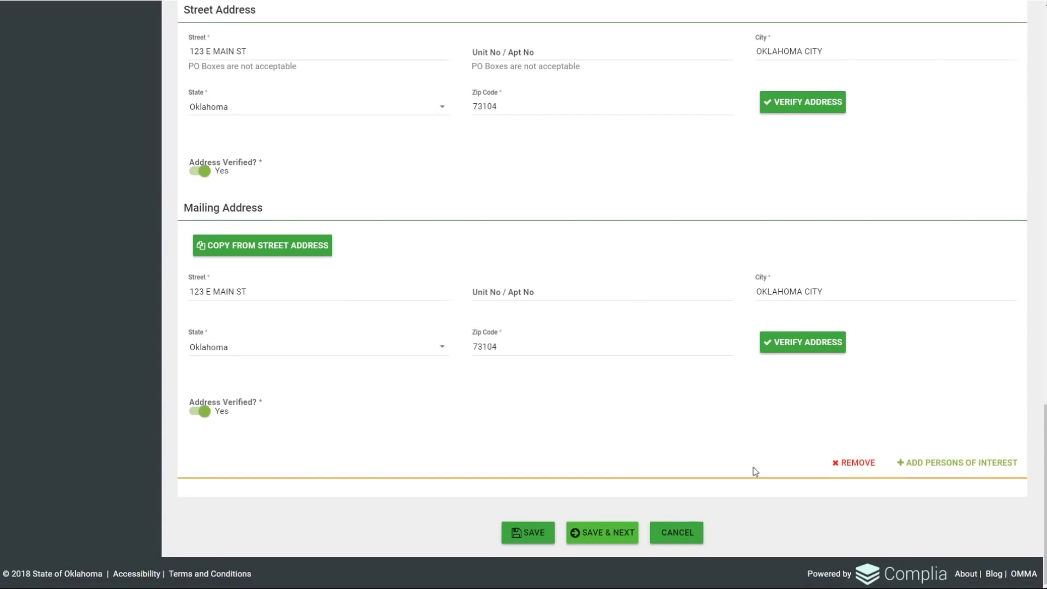
Save the persons of interest, review the latitude/longitude help, and save the location details.
{"action": "left_click", "coordinate": [611, 536]}
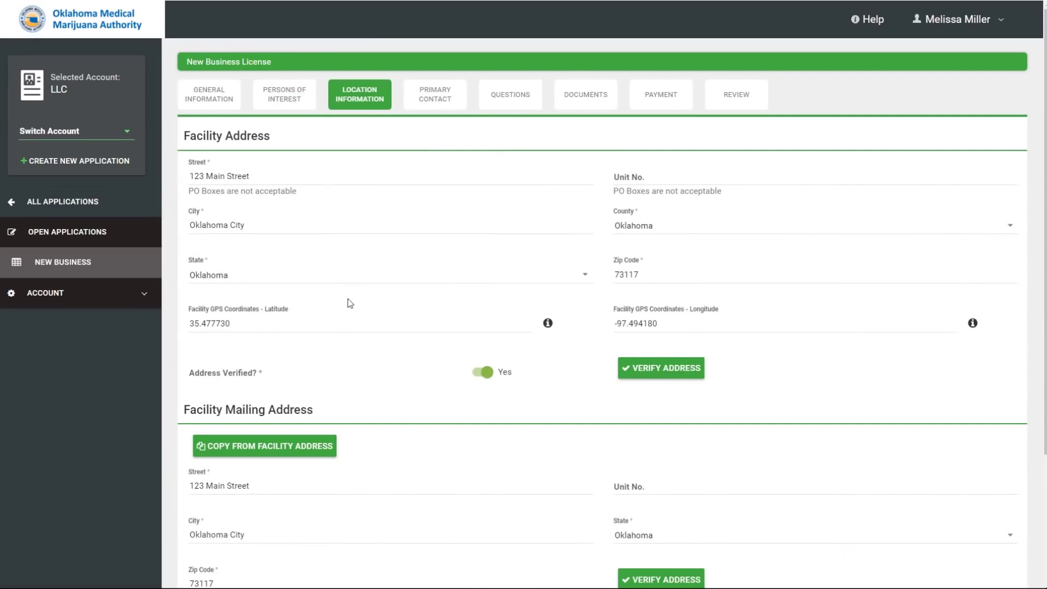
{"action": "left_click", "coordinate": [548, 323]}
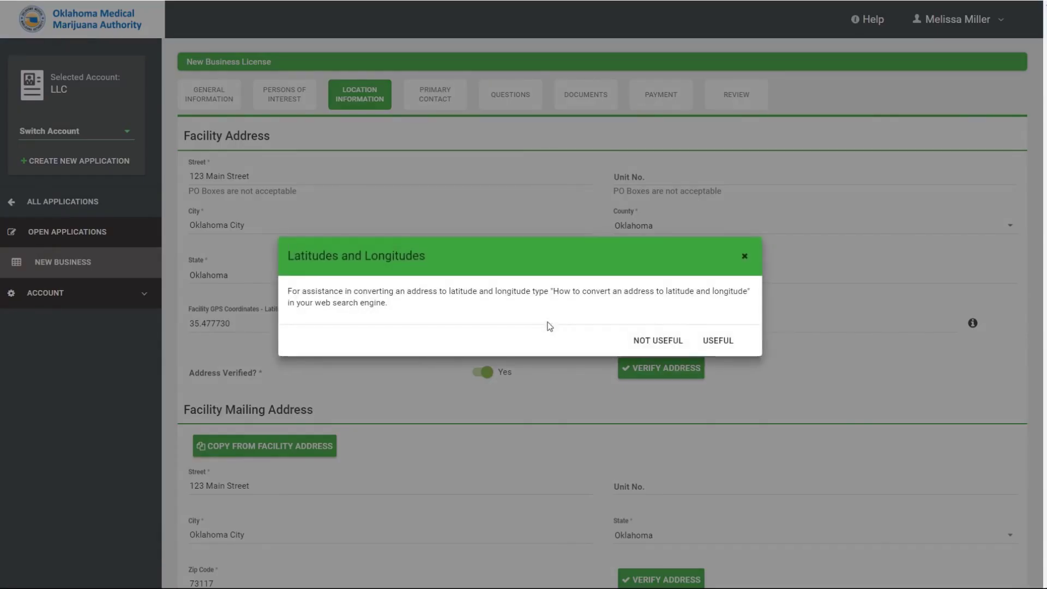
{"action": "left_click", "coordinate": [745, 258]}
{"action": "scroll", "coordinate": [750, 284], "scroll_direction": "down", "scroll_amount": 3}
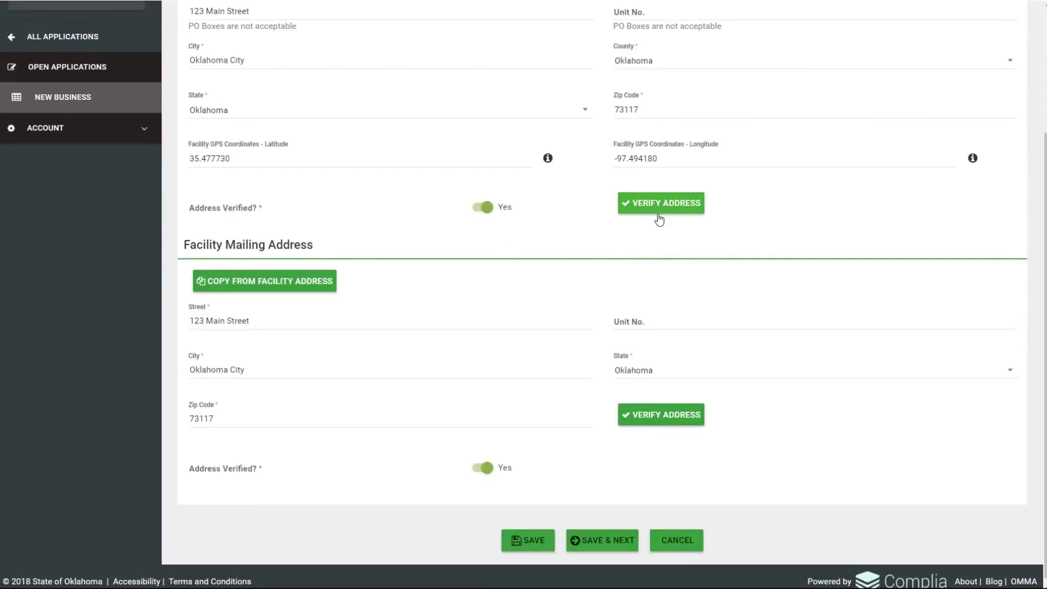
{"action": "scroll", "coordinate": [658, 234], "scroll_direction": "down", "scroll_amount": 1}
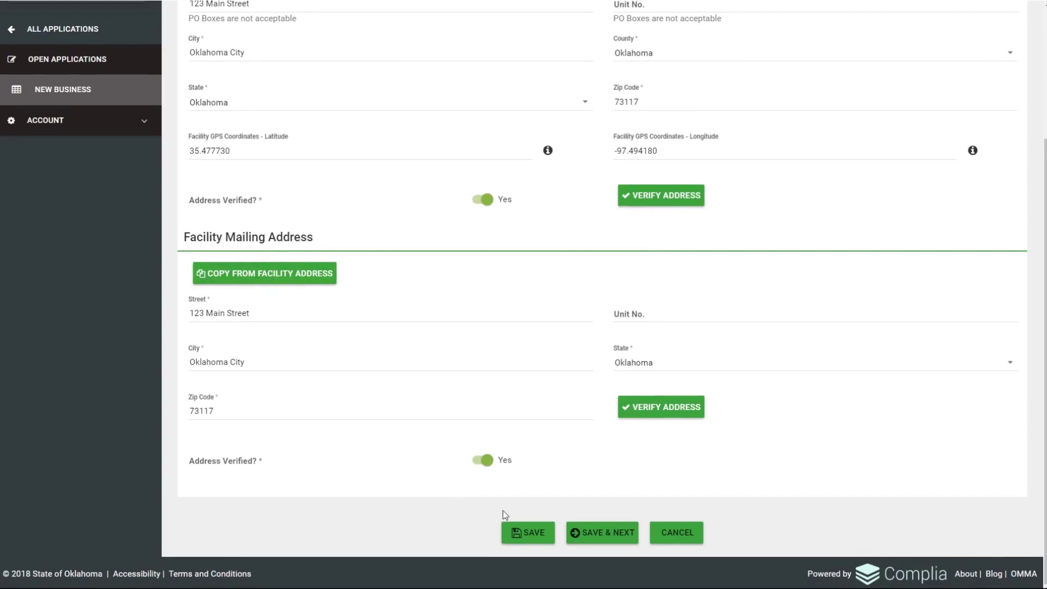
{"action": "left_click", "coordinate": [602, 537]}
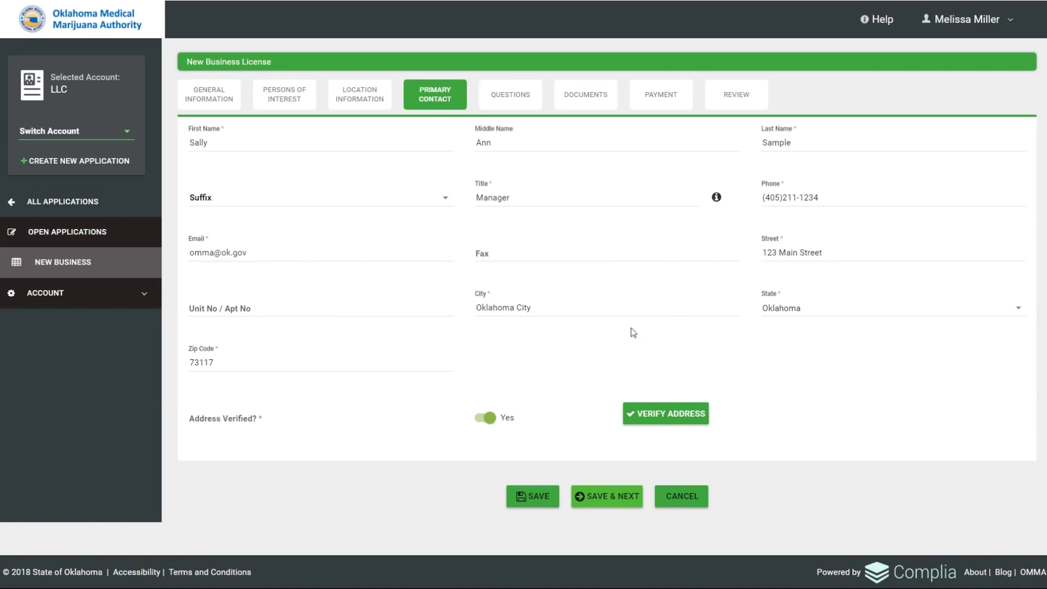
Save the primary contact and view the five attestation questions answered Yes.
{"action": "left_click", "coordinate": [612, 501]}
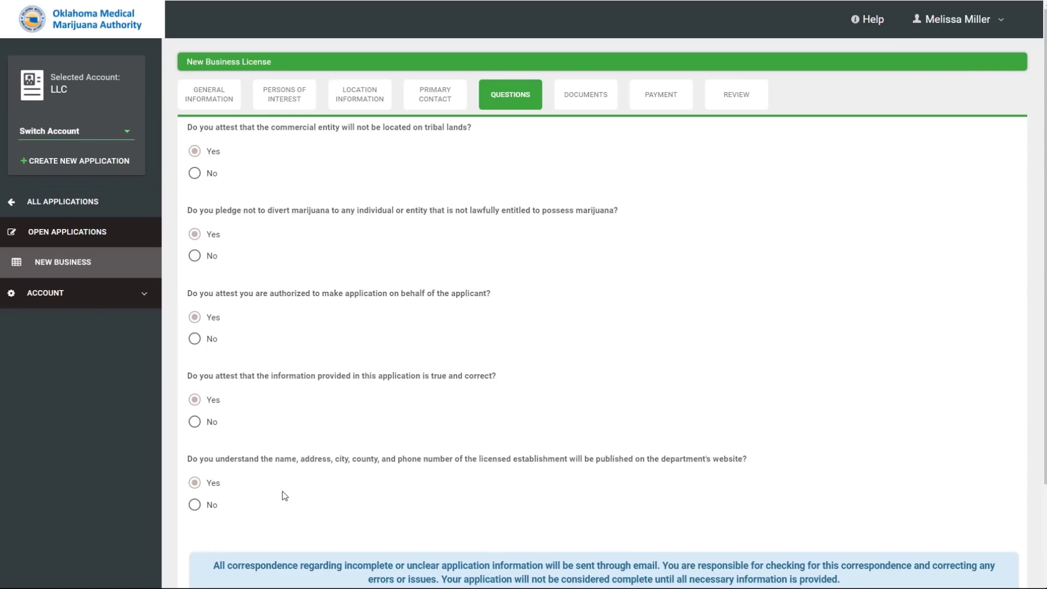
{"action": "scroll", "coordinate": [286, 490], "scroll_direction": "down", "scroll_amount": 3}
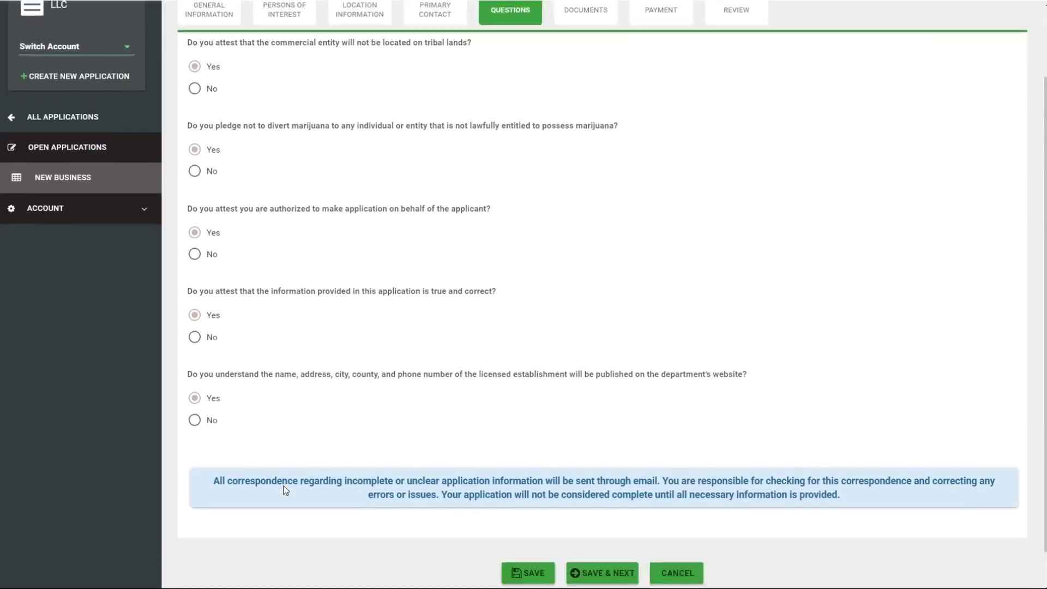
Save the question answers and check the uploaded Affidavit of Lawful Presence file.
{"action": "left_click", "coordinate": [585, 535]}
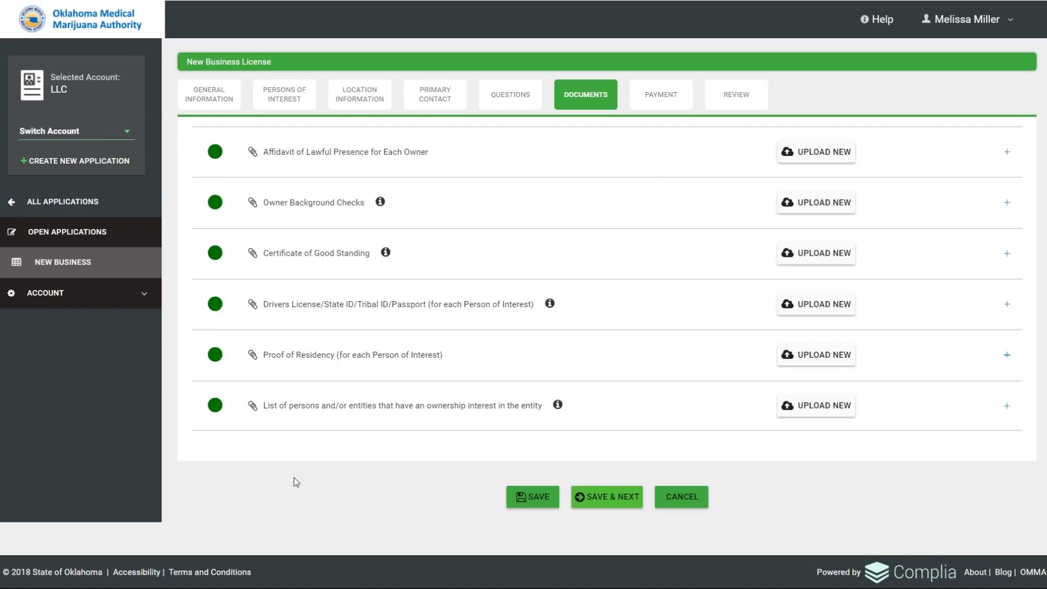
{"action": "left_click", "coordinate": [535, 163]}
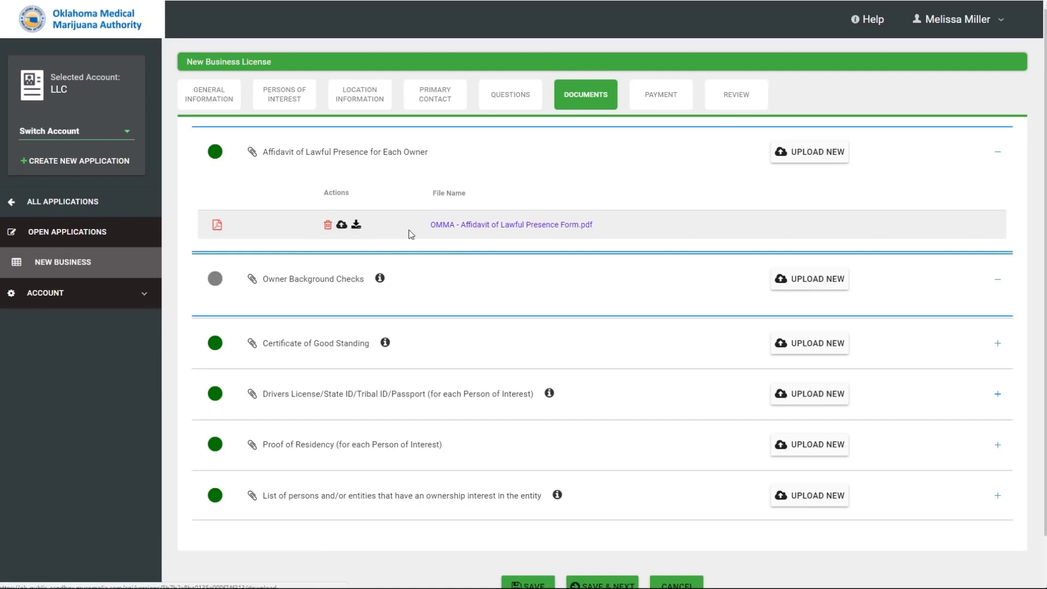
{"action": "left_click", "coordinate": [307, 286]}
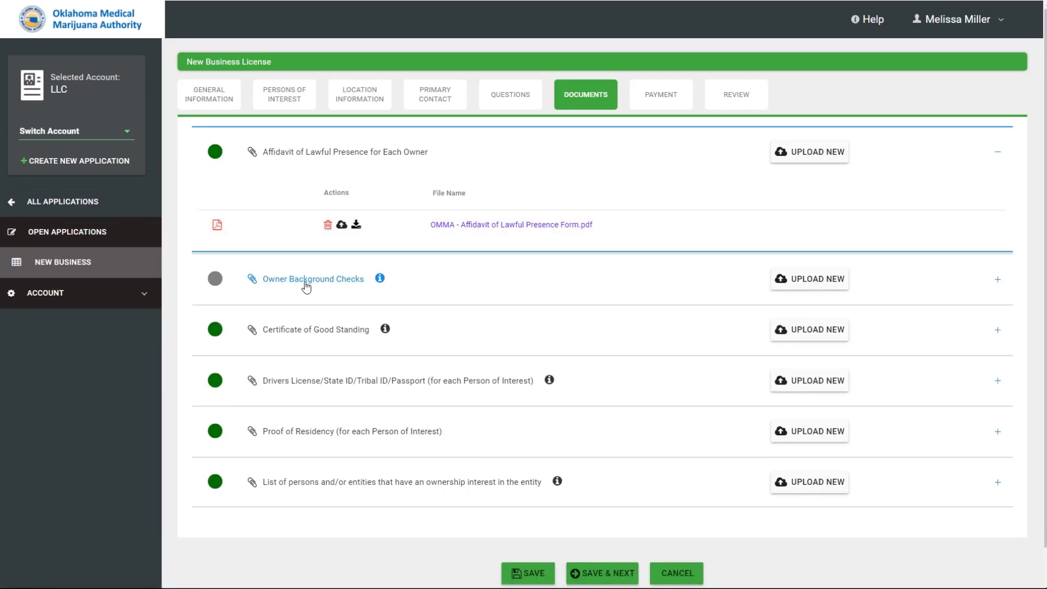
Upload RecordCheckForm.pdf as the second person of interest's owner background check.
{"action": "left_click", "coordinate": [822, 283]}
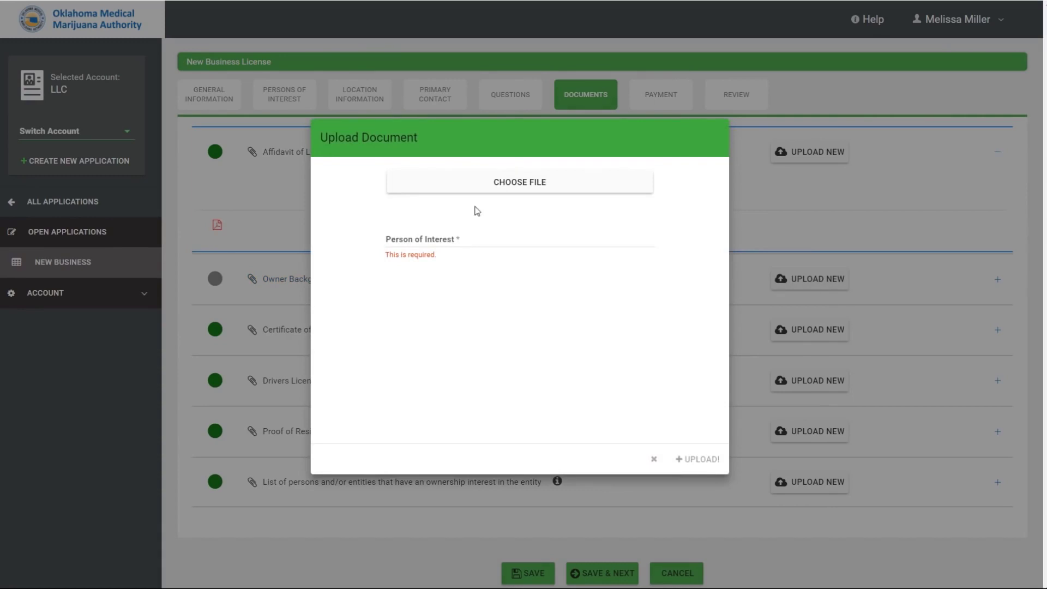
{"action": "left_click", "coordinate": [479, 186]}
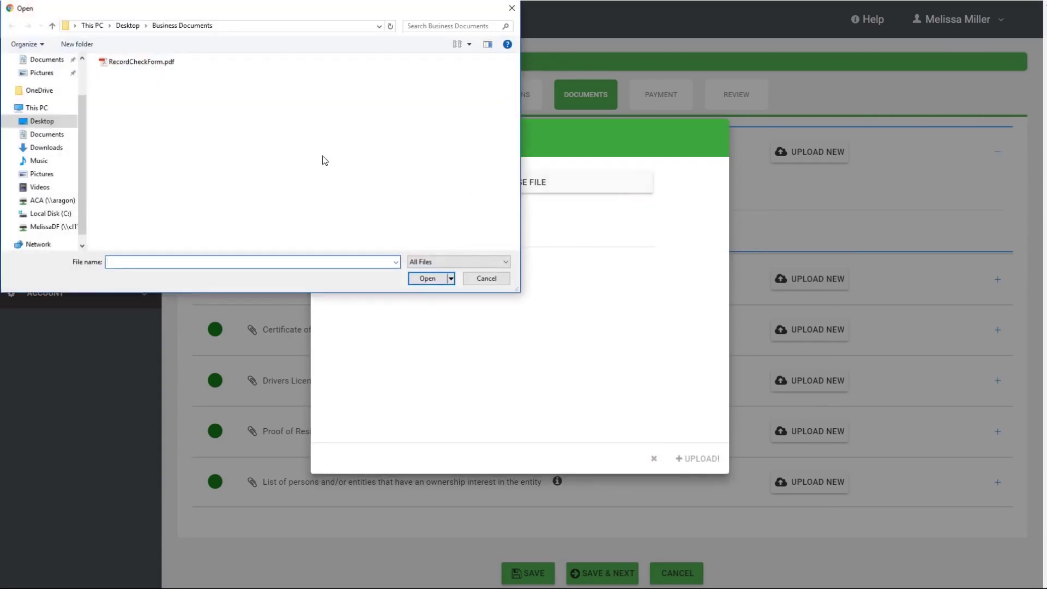
{"action": "double_click", "coordinate": [134, 60]}
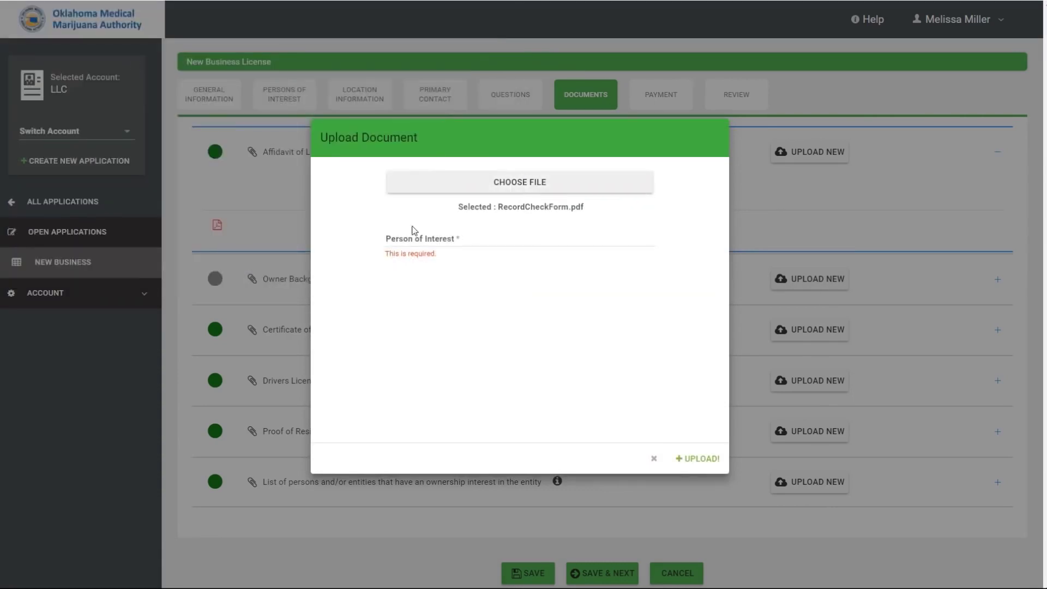
{"action": "left_click", "coordinate": [420, 236]}
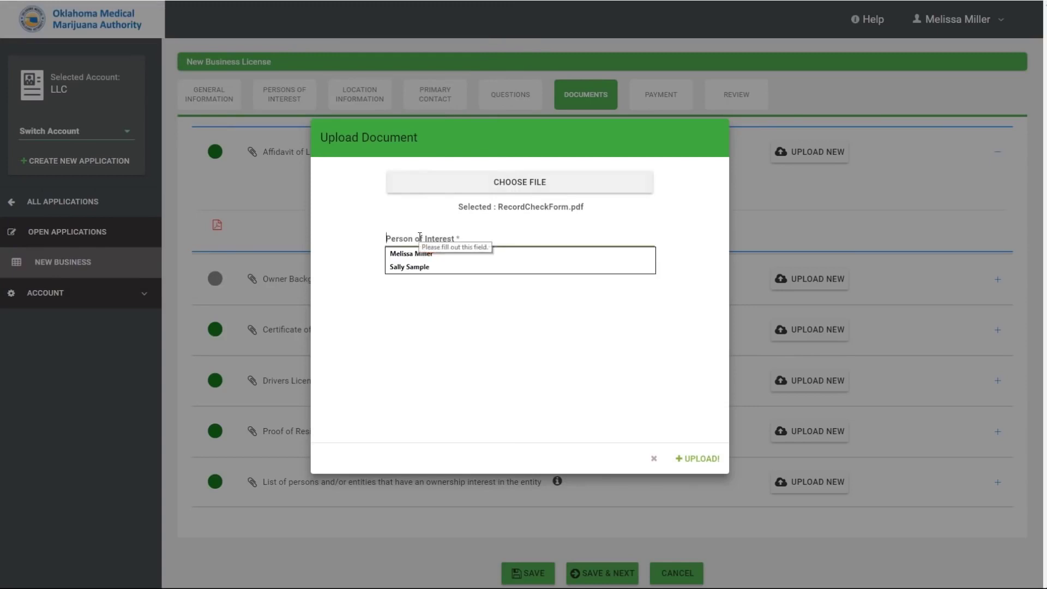
{"action": "left_click", "coordinate": [430, 267]}
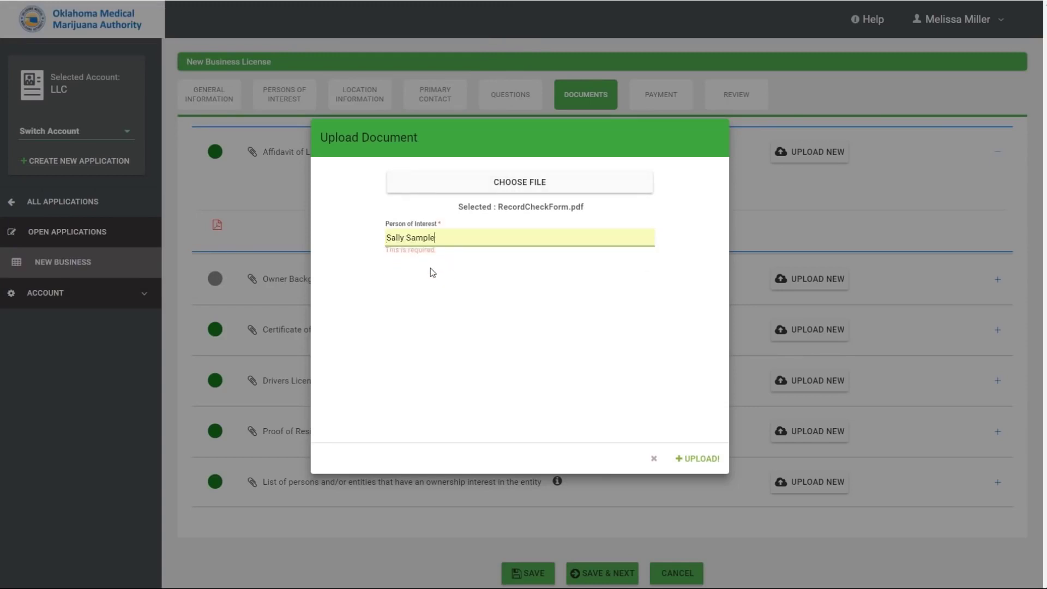
{"action": "left_click", "coordinate": [703, 459]}
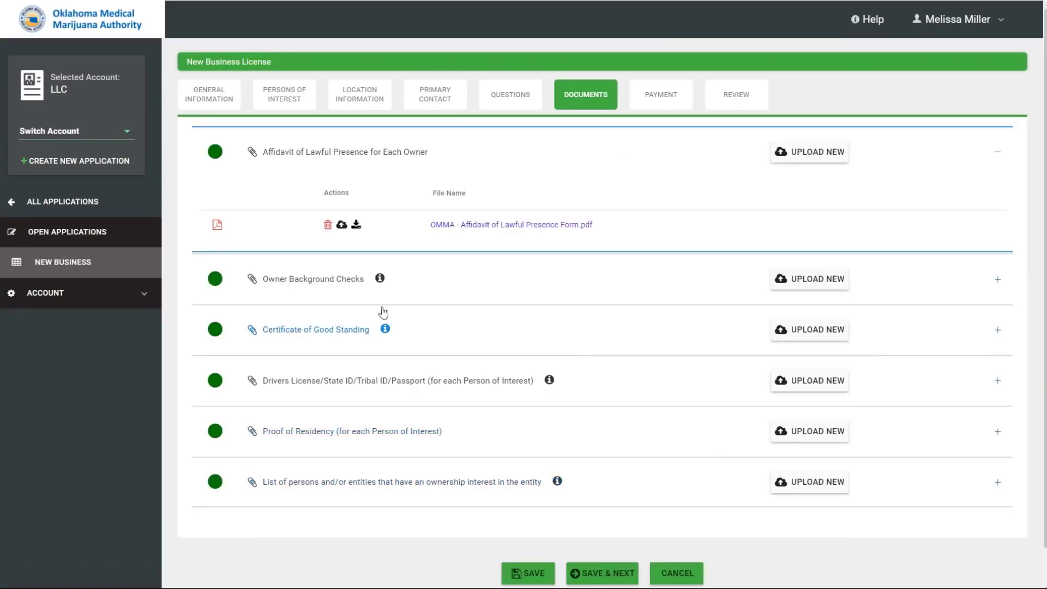
Preview the uploaded RecordCheckForm.pdf and Cert of Good Standing.pdf files.
{"action": "left_click", "coordinate": [333, 282]}
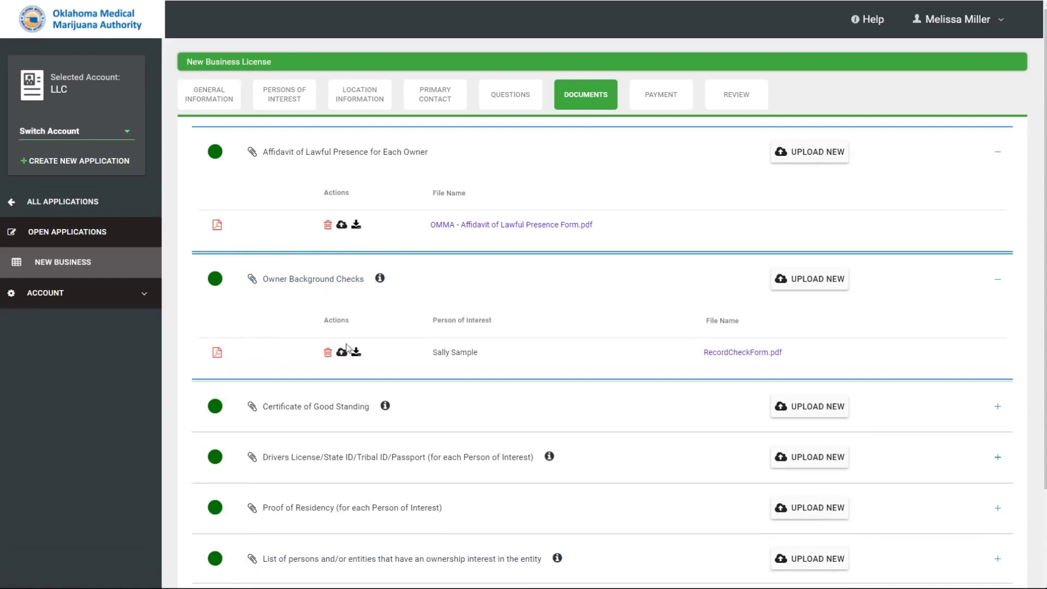
{"action": "scroll", "coordinate": [635, 385], "scroll_direction": "down", "scroll_amount": 2}
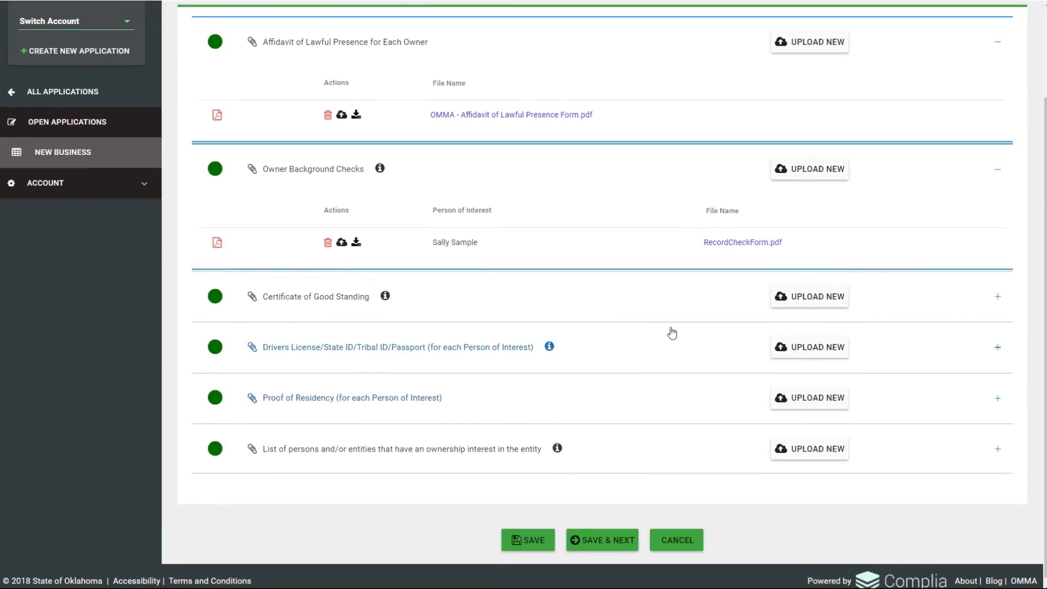
{"action": "left_click", "coordinate": [725, 247]}
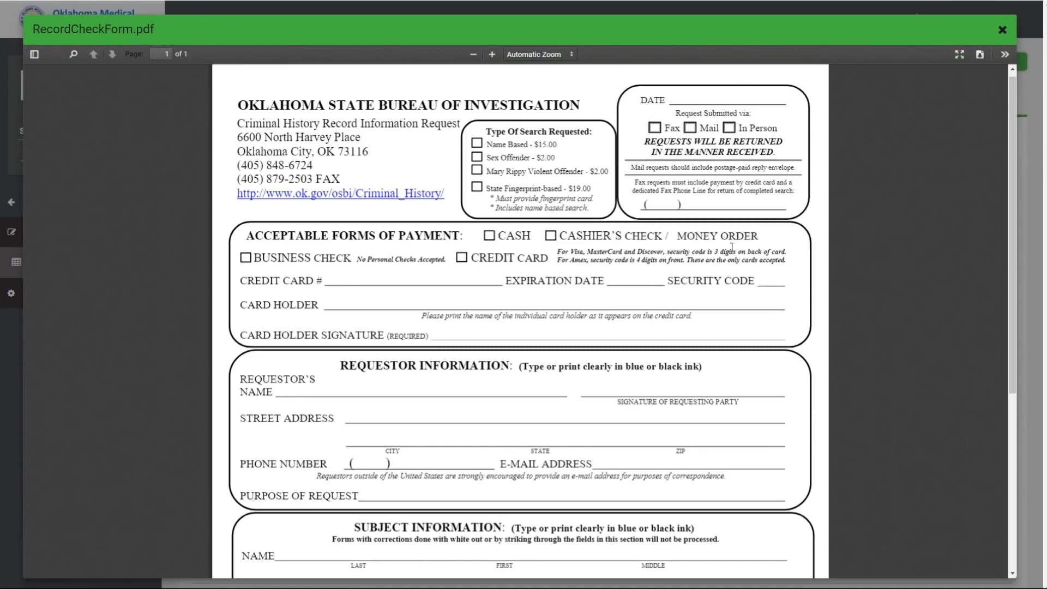
{"action": "left_click", "coordinate": [1003, 32]}
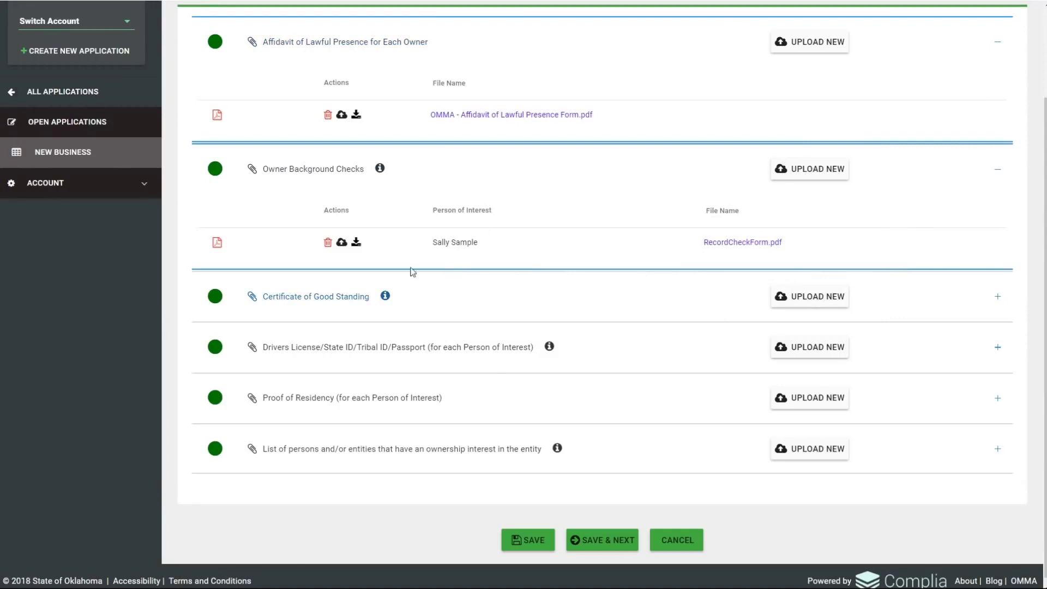
{"action": "left_click", "coordinate": [350, 299]}
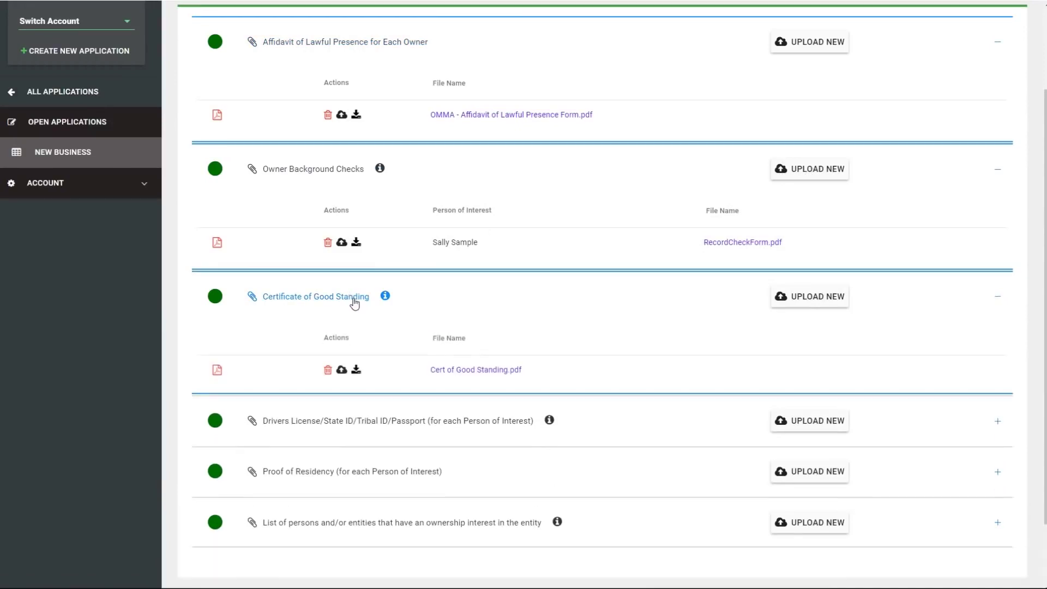
{"action": "left_click", "coordinate": [486, 370]}
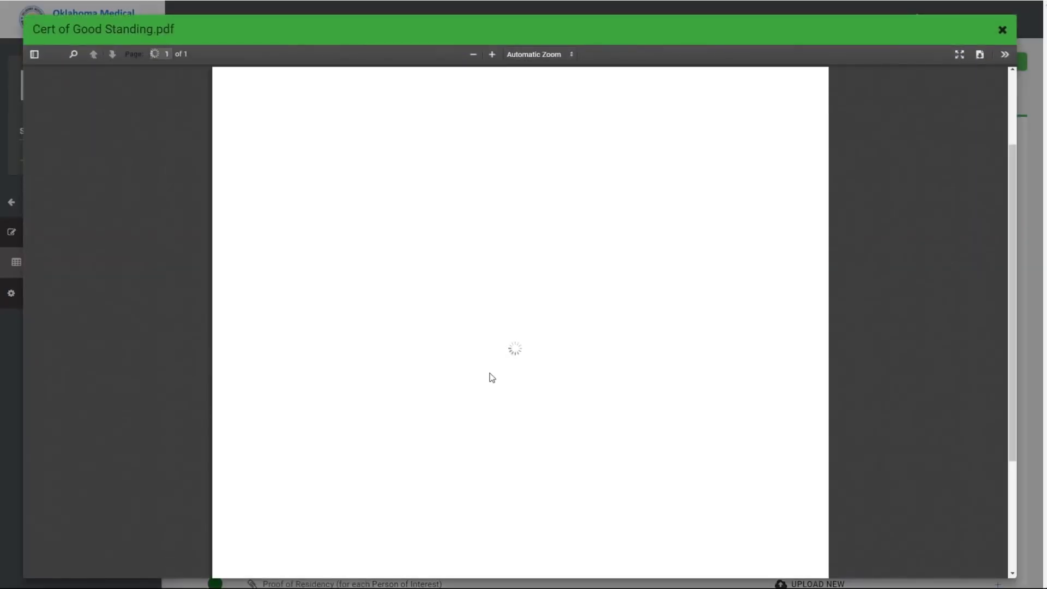
{"action": "left_click", "coordinate": [1003, 30]}
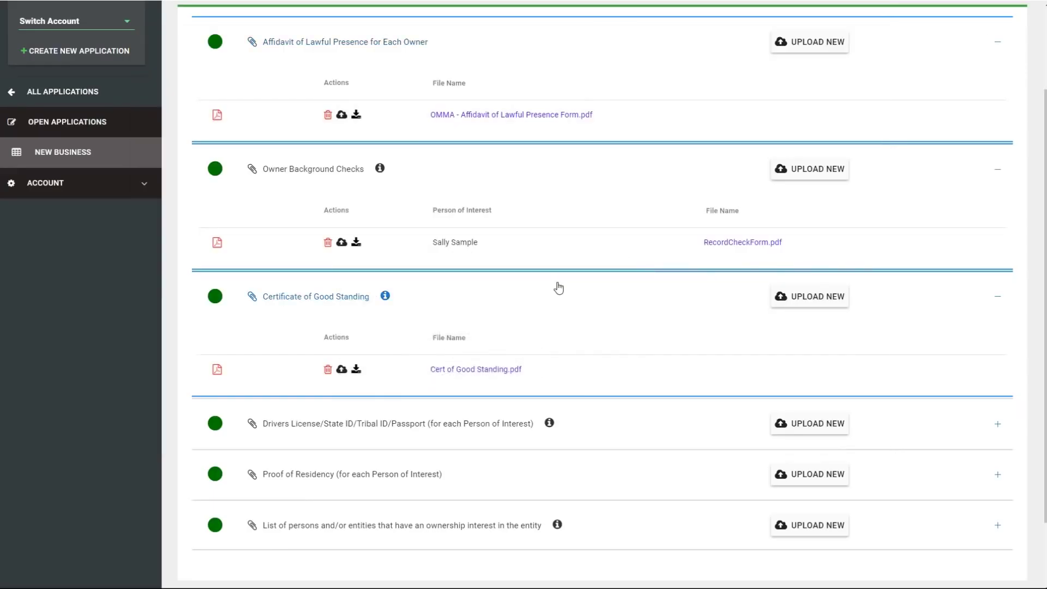
Expand the Drivers License/State ID and Proof of Residency sections to view their files.
{"action": "scroll", "coordinate": [558, 288], "scroll_direction": "down", "scroll_amount": 1}
{"action": "scroll", "coordinate": [558, 288], "scroll_direction": "down", "scroll_amount": 1}
{"action": "left_click", "coordinate": [448, 342]}
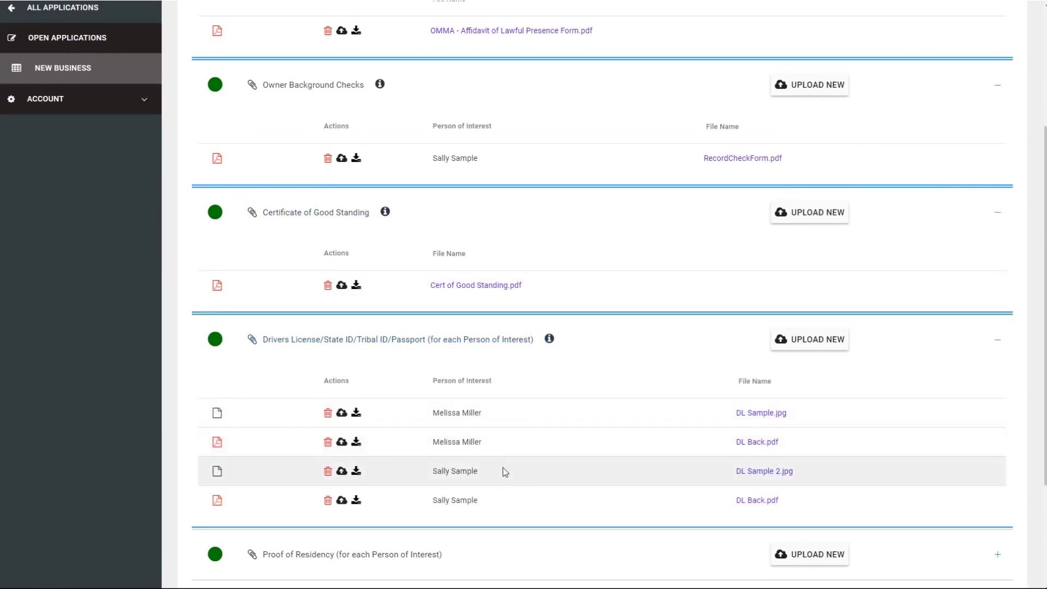
{"action": "scroll", "coordinate": [505, 494], "scroll_direction": "down", "scroll_amount": 3}
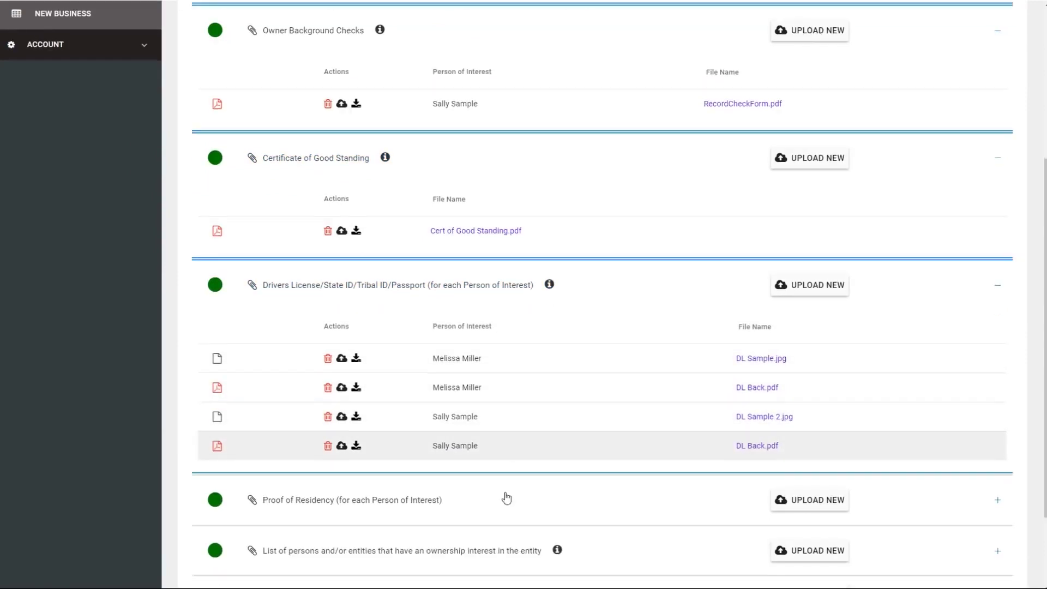
{"action": "left_click", "coordinate": [519, 403]}
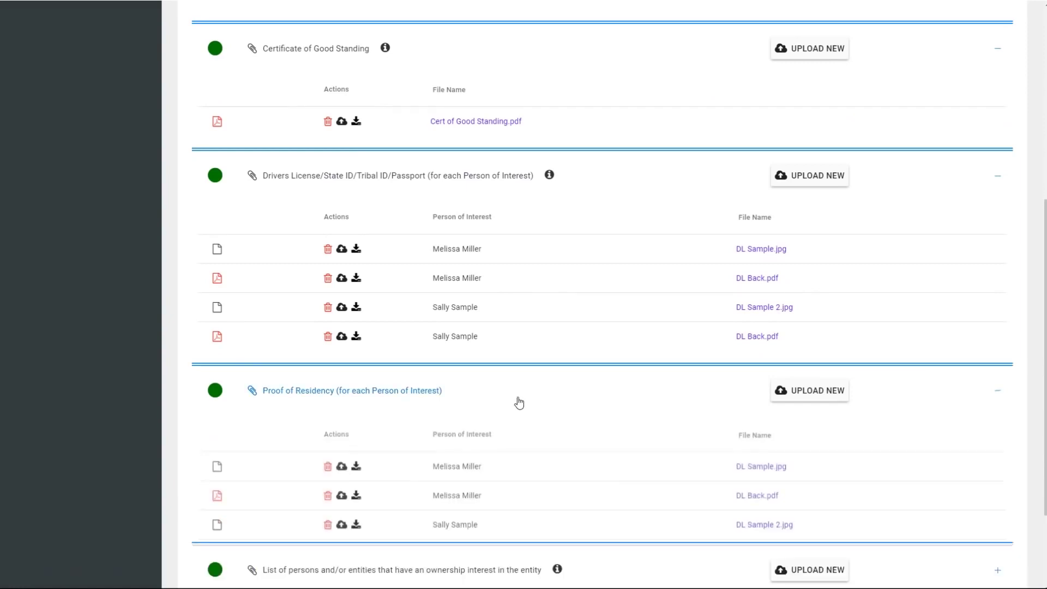
{"action": "scroll", "coordinate": [519, 402], "scroll_direction": "down", "scroll_amount": 2}
{"action": "scroll", "coordinate": [518, 397], "scroll_direction": "down", "scroll_amount": 1}
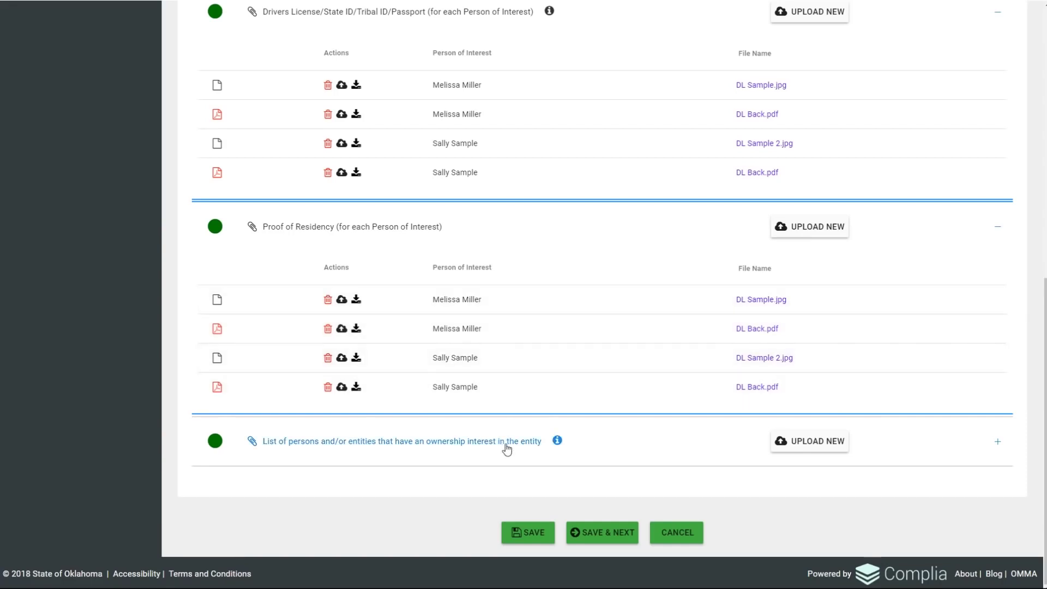
Read the ownership list guidance and preview the uploaded Ownership List.xlsx.
{"action": "left_click", "coordinate": [557, 440]}
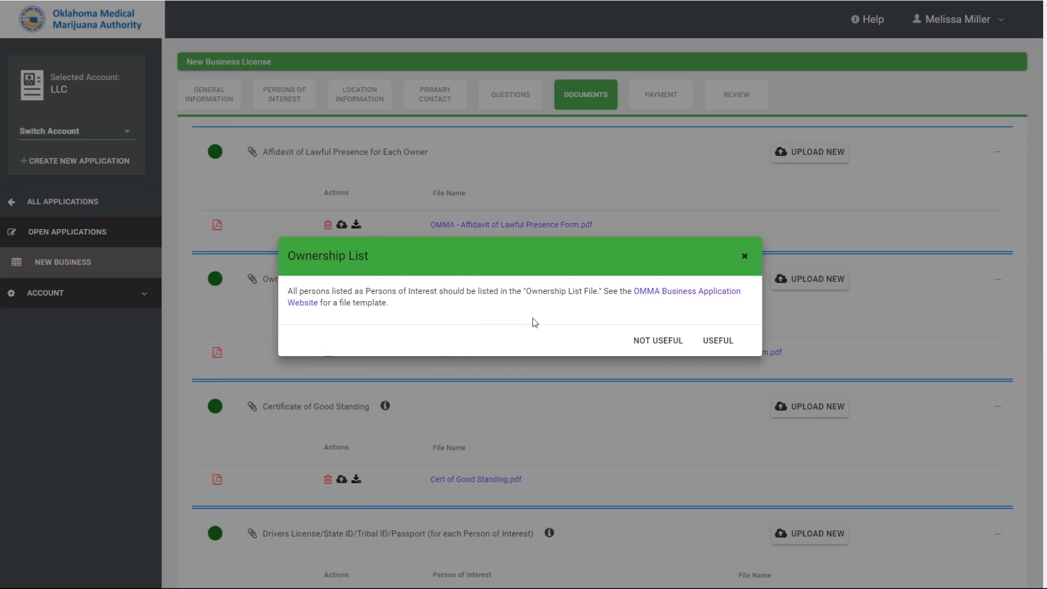
{"action": "left_click", "coordinate": [745, 256]}
{"action": "scroll", "coordinate": [739, 272], "scroll_direction": "down", "scroll_amount": 2}
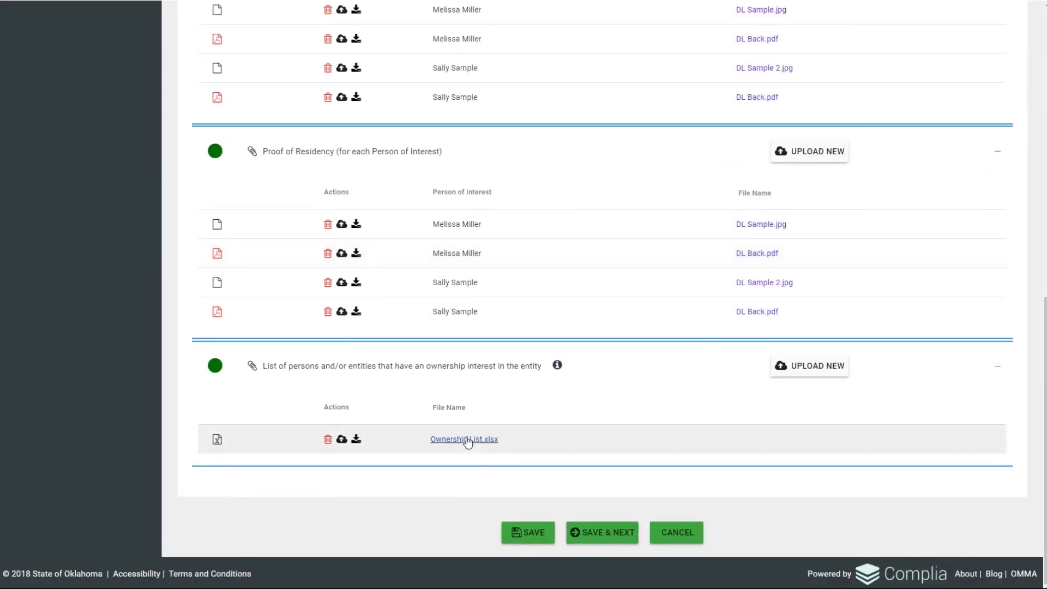
{"action": "left_click", "coordinate": [468, 439]}
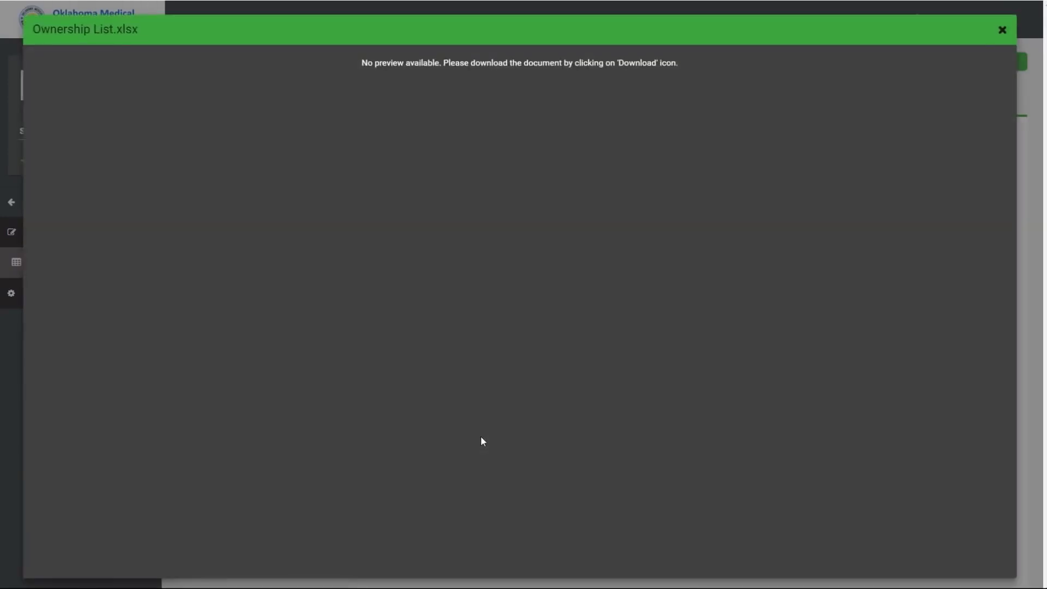
{"action": "left_click", "coordinate": [1002, 30]}
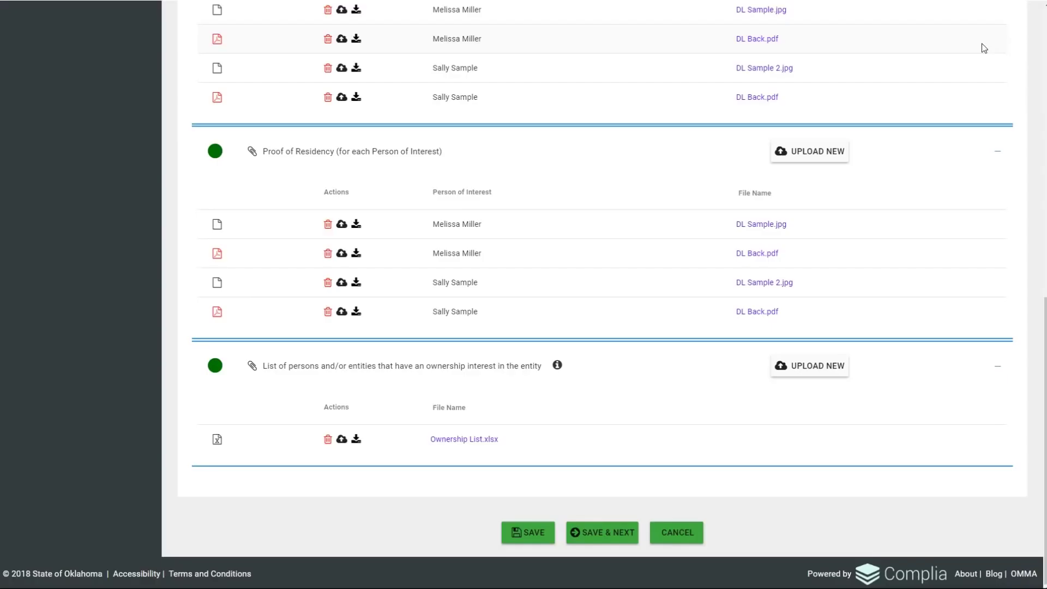
Download Ownership List.xlsx and open the downloaded copy.
{"action": "left_click", "coordinate": [356, 439]}
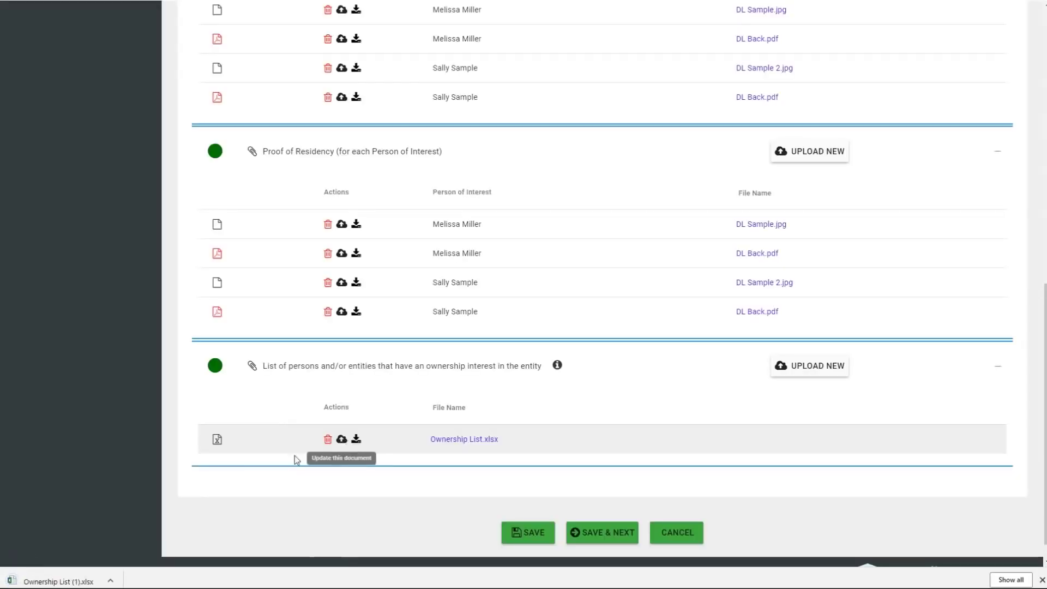
{"action": "left_click", "coordinate": [112, 581]}
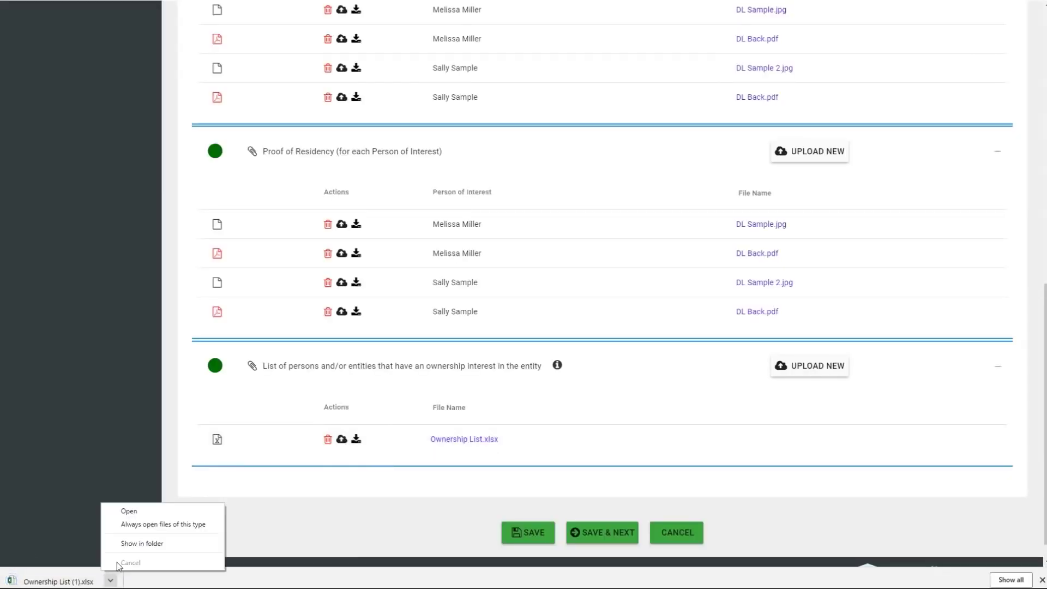
{"action": "left_click", "coordinate": [129, 515]}
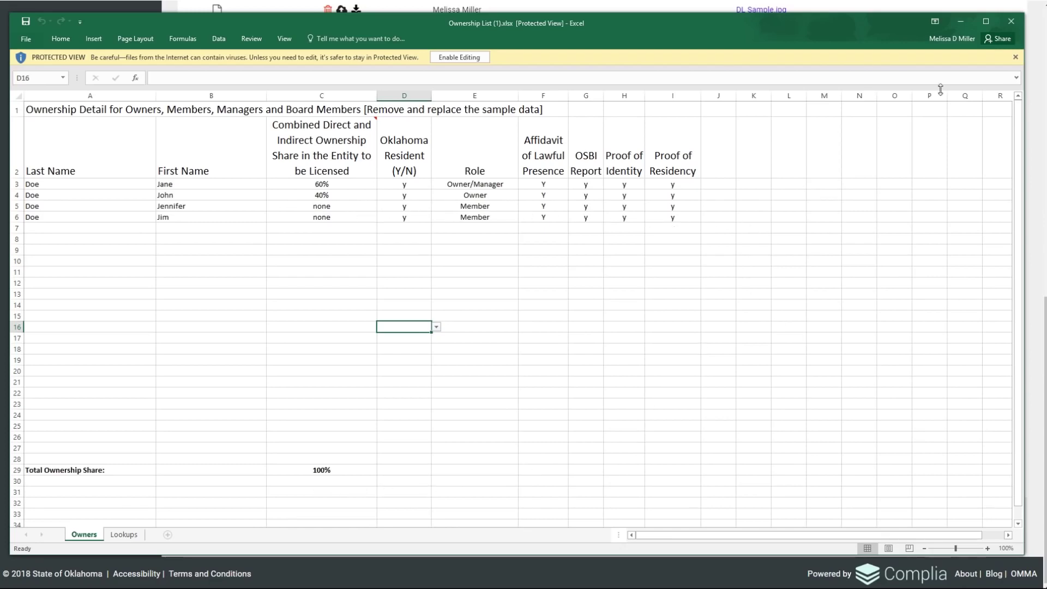
Close the Ownership List workbook in Excel and return to the Documents step.
{"action": "left_click", "coordinate": [1011, 22]}
{"action": "left_click", "coordinate": [1011, 23]}
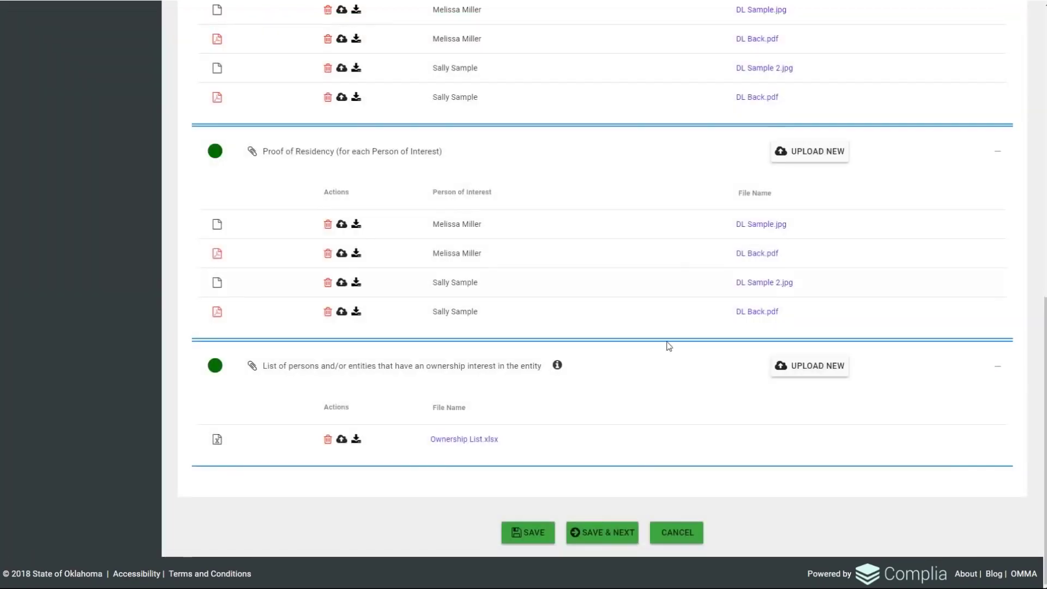
{"action": "scroll", "coordinate": [630, 450], "scroll_direction": "up", "scroll_amount": 8}
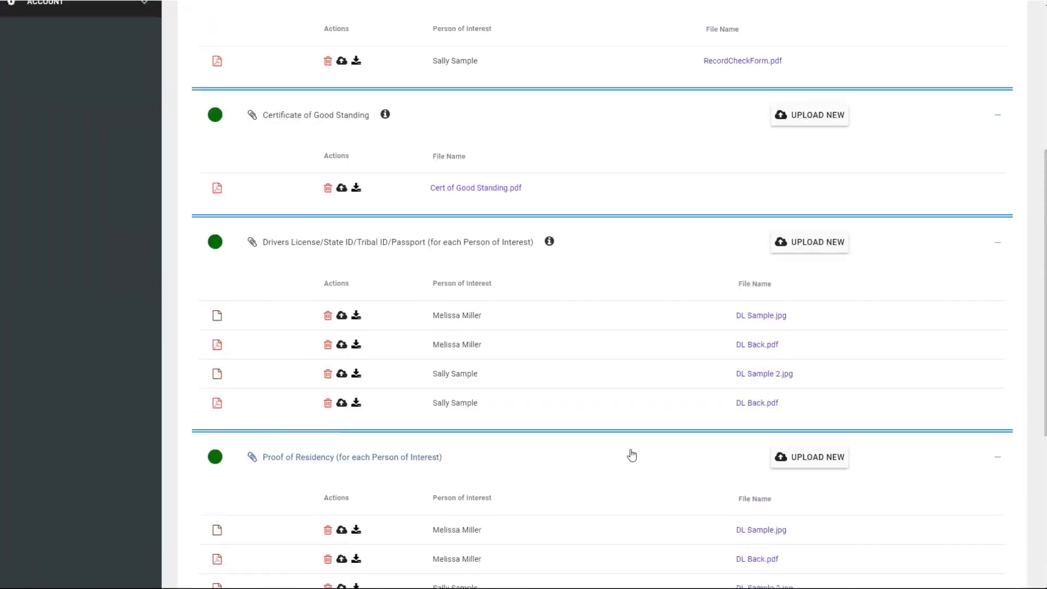
{"action": "scroll", "coordinate": [631, 454], "scroll_direction": "up", "scroll_amount": 1}
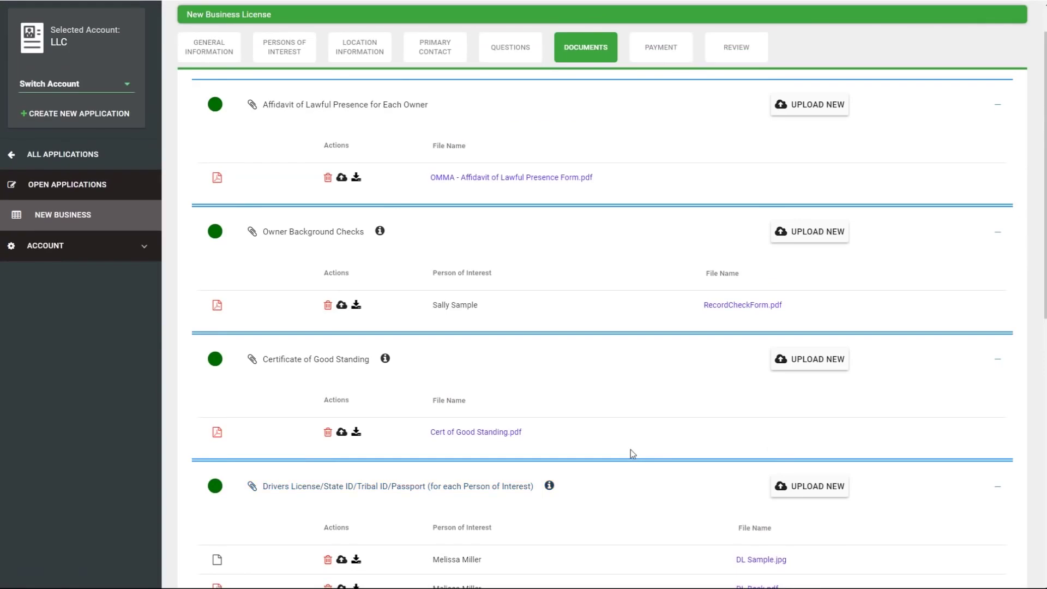
{"action": "scroll", "coordinate": [632, 454], "scroll_direction": "down", "scroll_amount": 2}
{"action": "scroll", "coordinate": [631, 449], "scroll_direction": "down", "scroll_amount": 6}
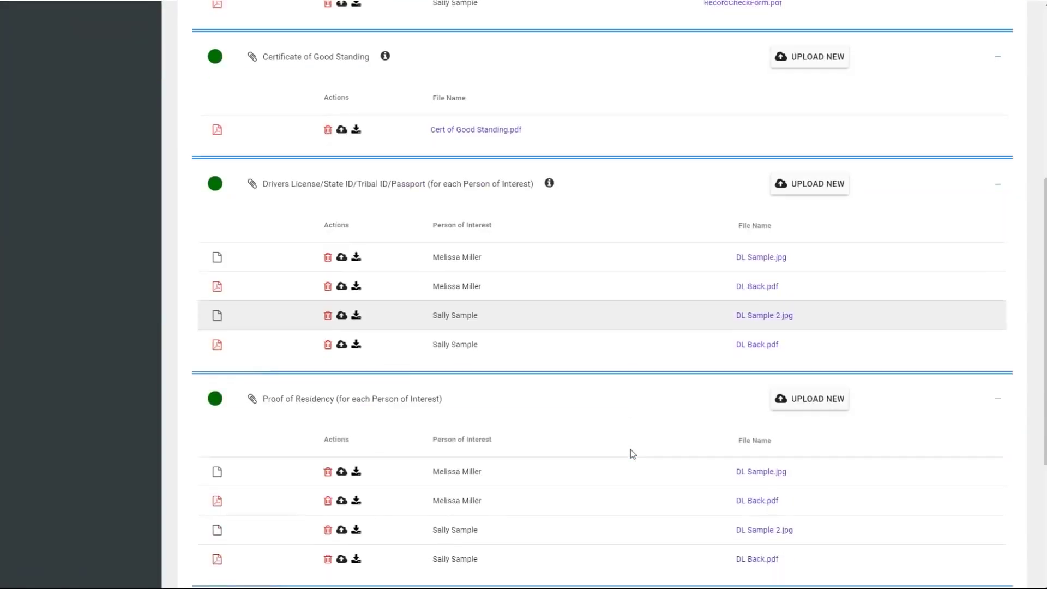
{"action": "scroll", "coordinate": [631, 450], "scroll_direction": "down", "scroll_amount": 2}
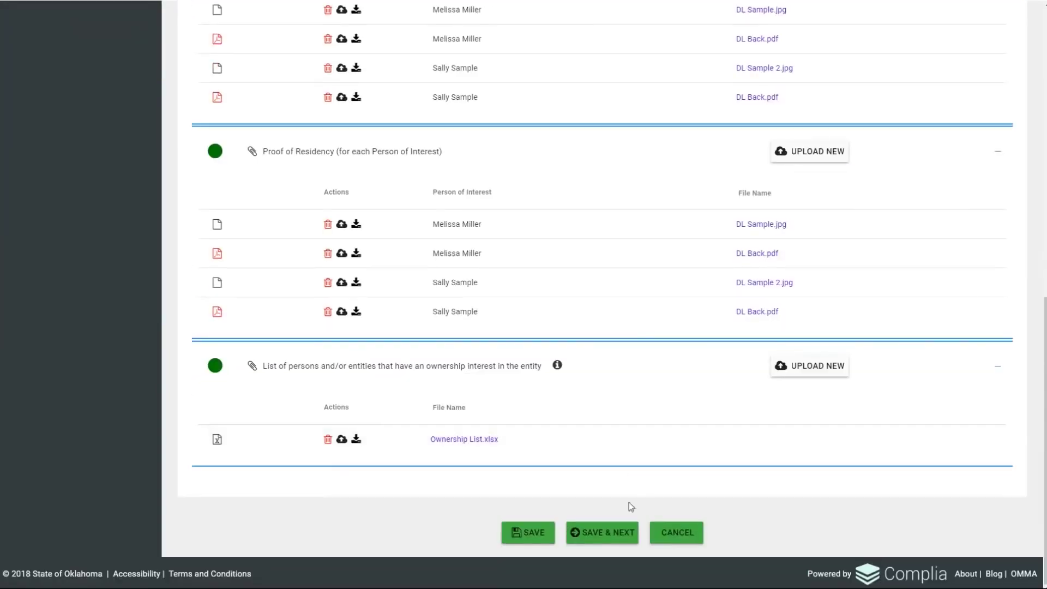
Save the documents, choose Credit Card as the payment option, and continue to Review.
{"action": "left_click", "coordinate": [606, 531]}
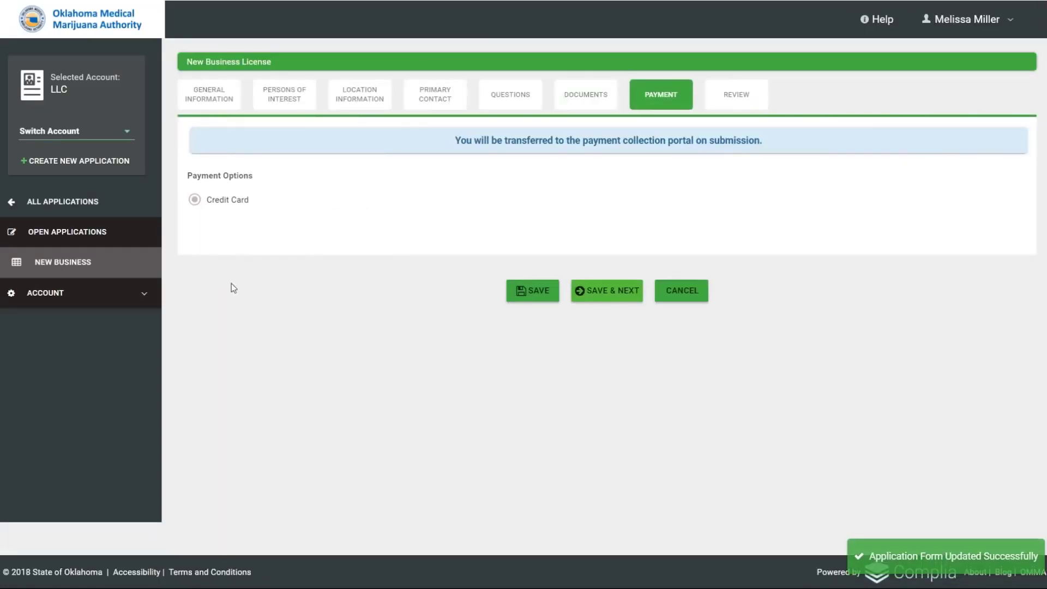
{"action": "left_click", "coordinate": [195, 200]}
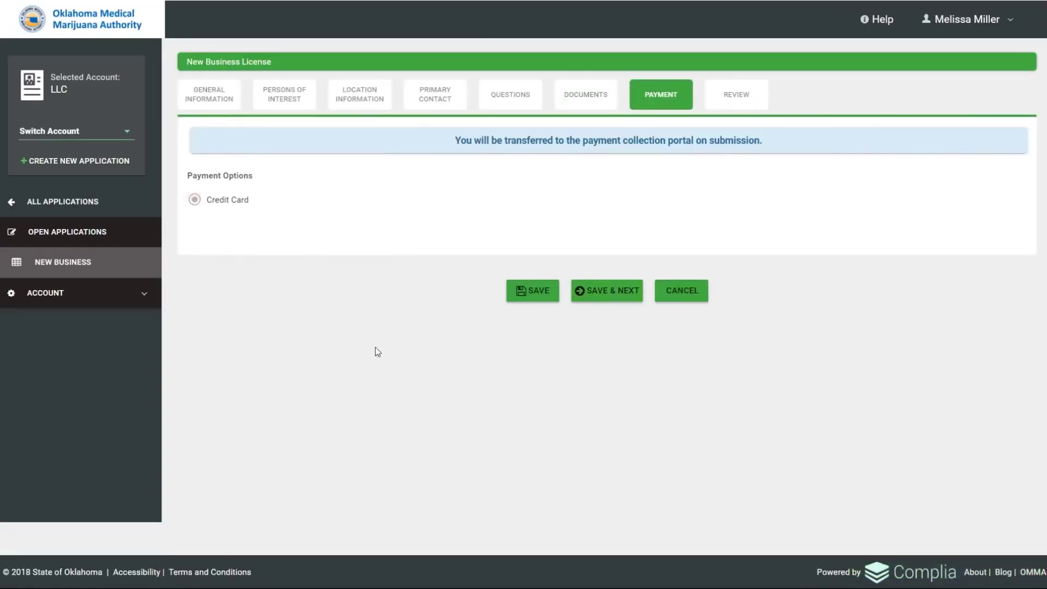
{"action": "left_click", "coordinate": [601, 300]}
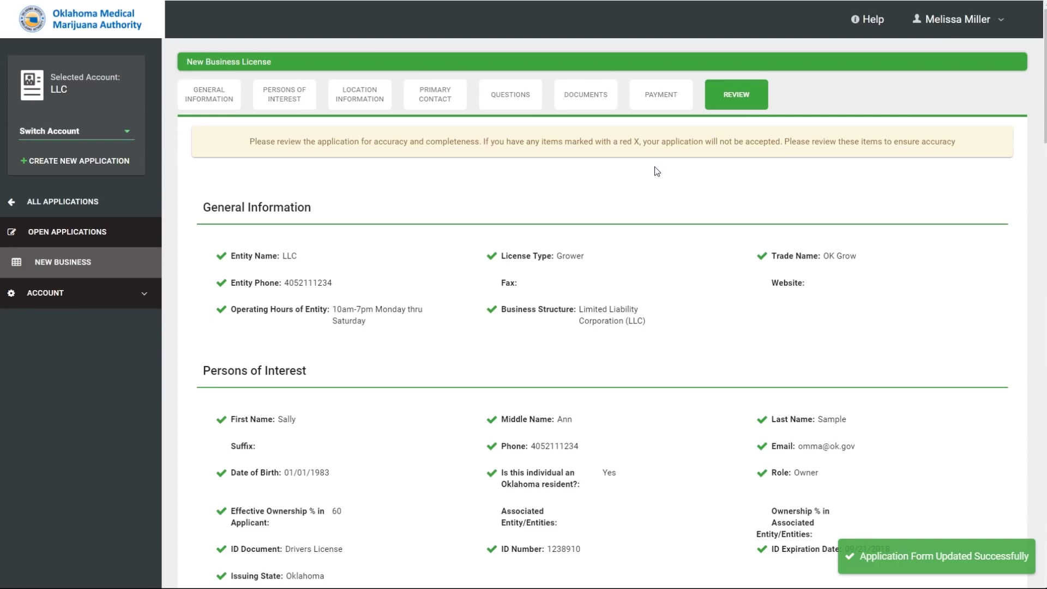
Scroll through the Review summary from General Information down to the Payment section.
{"action": "scroll", "coordinate": [667, 196], "scroll_direction": "down", "scroll_amount": 1}
{"action": "scroll", "coordinate": [669, 197], "scroll_direction": "down", "scroll_amount": 6}
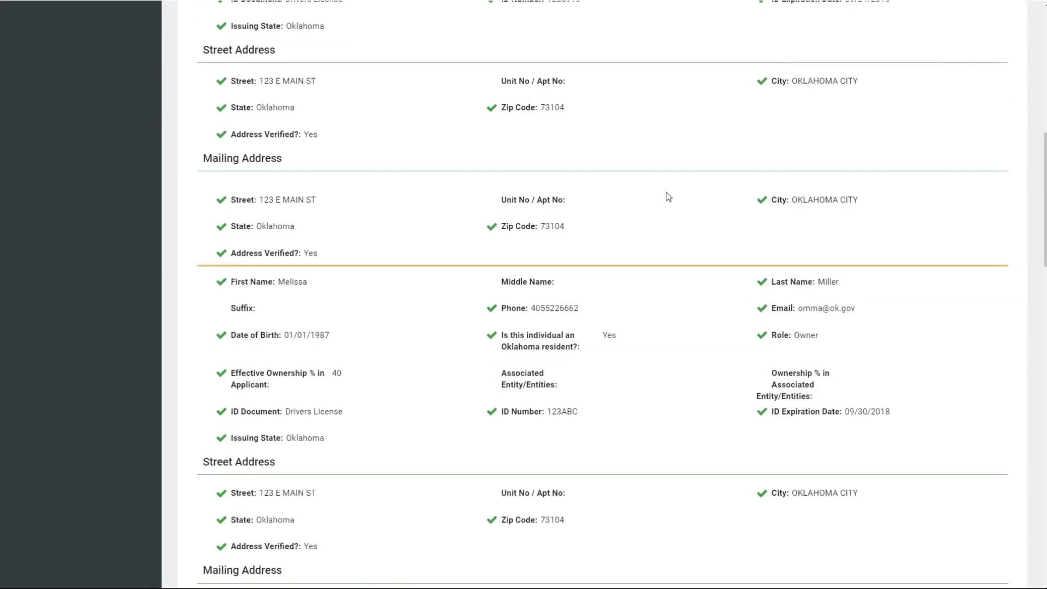
{"action": "scroll", "coordinate": [669, 196], "scroll_direction": "down", "scroll_amount": 6}
{"action": "scroll", "coordinate": [669, 196], "scroll_direction": "down", "scroll_amount": 7}
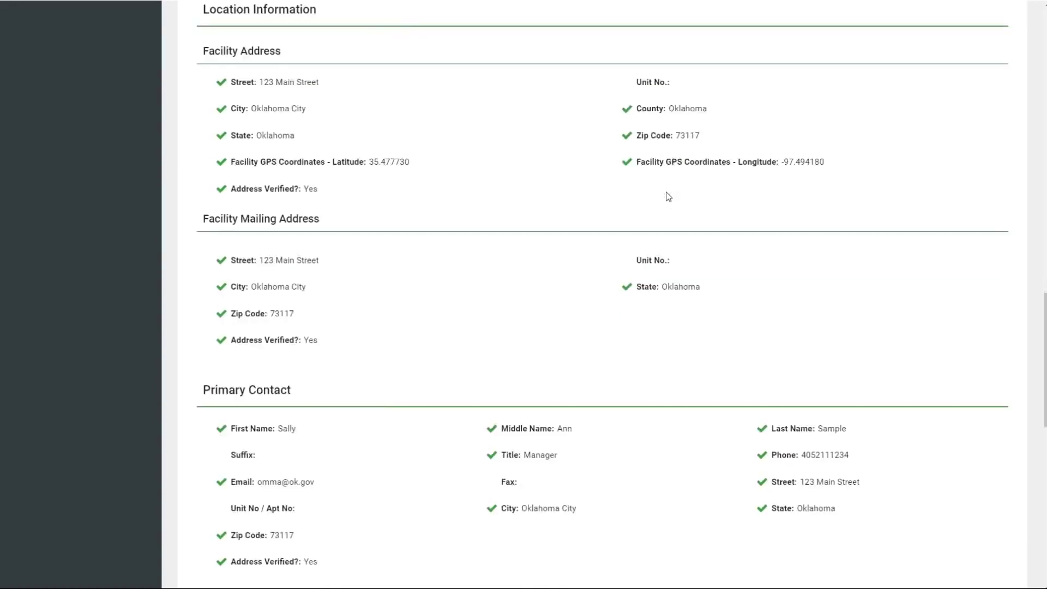
{"action": "scroll", "coordinate": [669, 197], "scroll_direction": "down", "scroll_amount": 9}
{"action": "scroll", "coordinate": [668, 196], "scroll_direction": "down", "scroll_amount": 4}
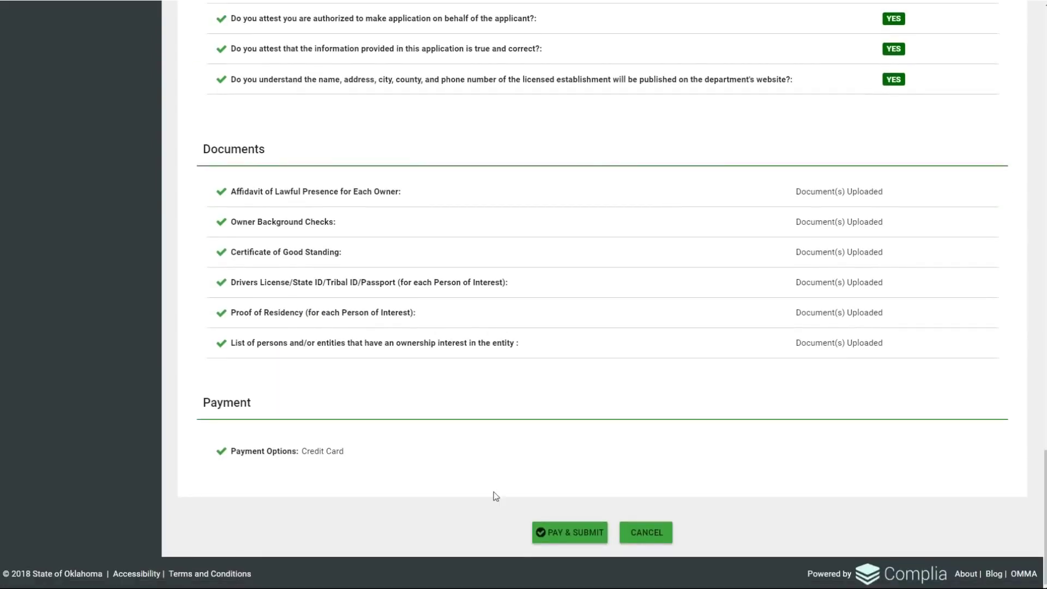
Pay & Submit the application and reach the payment page showing the $2,558.30 total.
{"action": "left_click", "coordinate": [569, 533]}
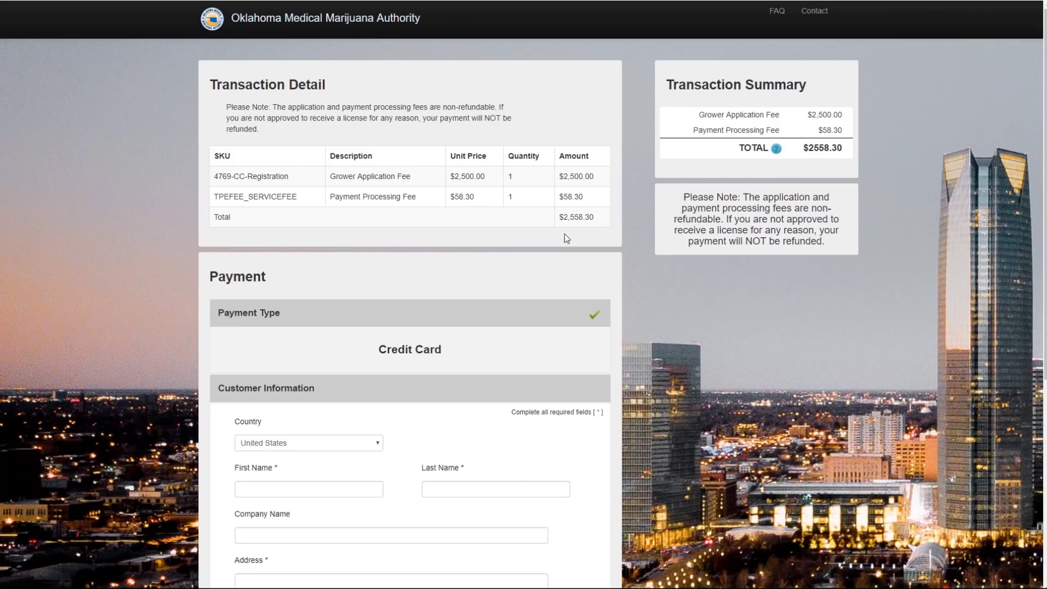
{"action": "scroll", "coordinate": [561, 236], "scroll_direction": "down", "scroll_amount": 1}
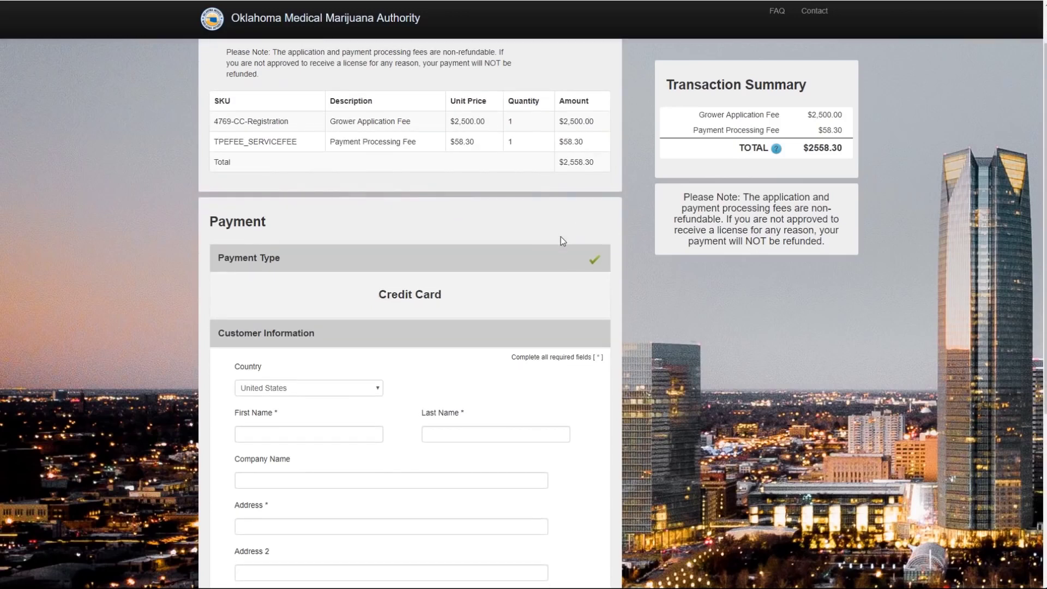